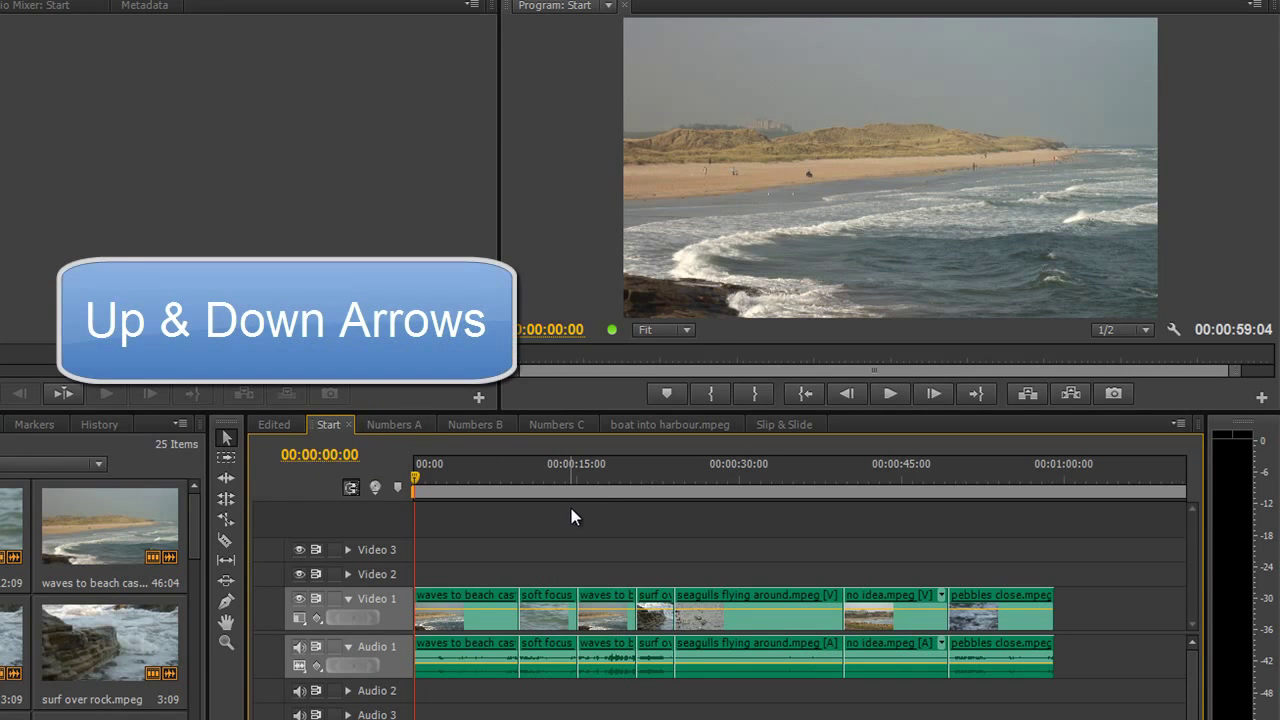
- Step the playhead back and forth through the sequence's edit points, ending at the cut between the surf over rock and seagulls clips
{"action": "key", "text": "Down"}
{"action": "key", "text": "Down"}
{"action": "key", "text": "Down"}
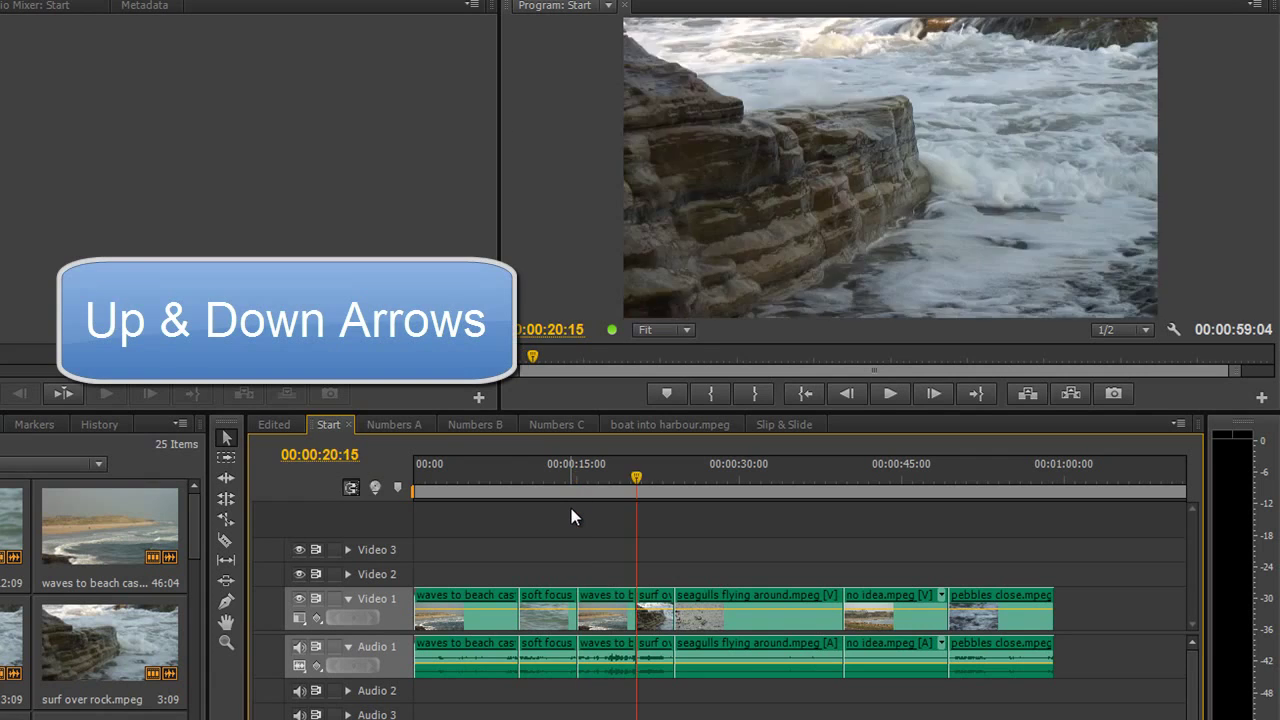
{"action": "key", "text": "Down"}
{"action": "key", "text": "Up"}
{"action": "key", "text": "Down"}
{"action": "key", "text": "Up"}
{"action": "key", "text": "Down"}
{"action": "key", "text": "Down"}
{"action": "key", "text": "Down"}
{"action": "key", "text": "Up"}
{"action": "key", "text": "Up"}
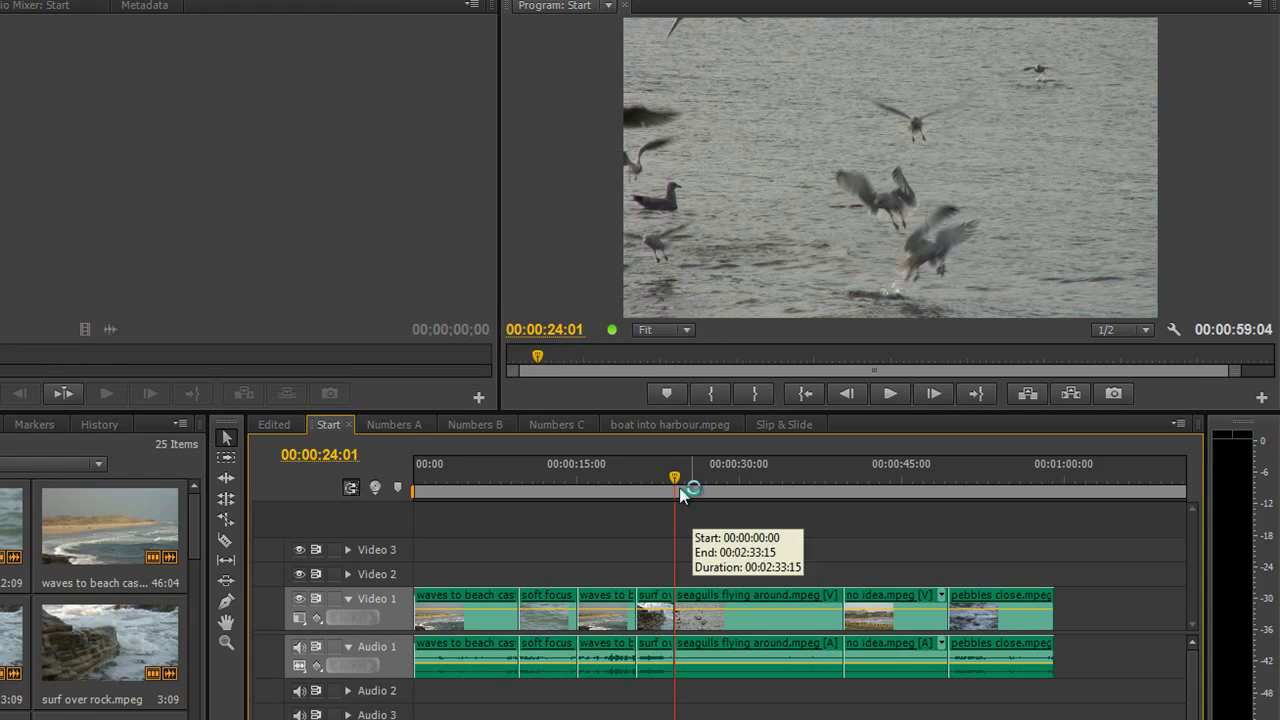
- Open the cut between the surf over rock and seagulls clips in trim mode, roll it 8 frames earlier, and reopen it for trimming
{"action": "left_click_drag", "start_coordinate": [681, 490], "coordinate": [750, 517]}
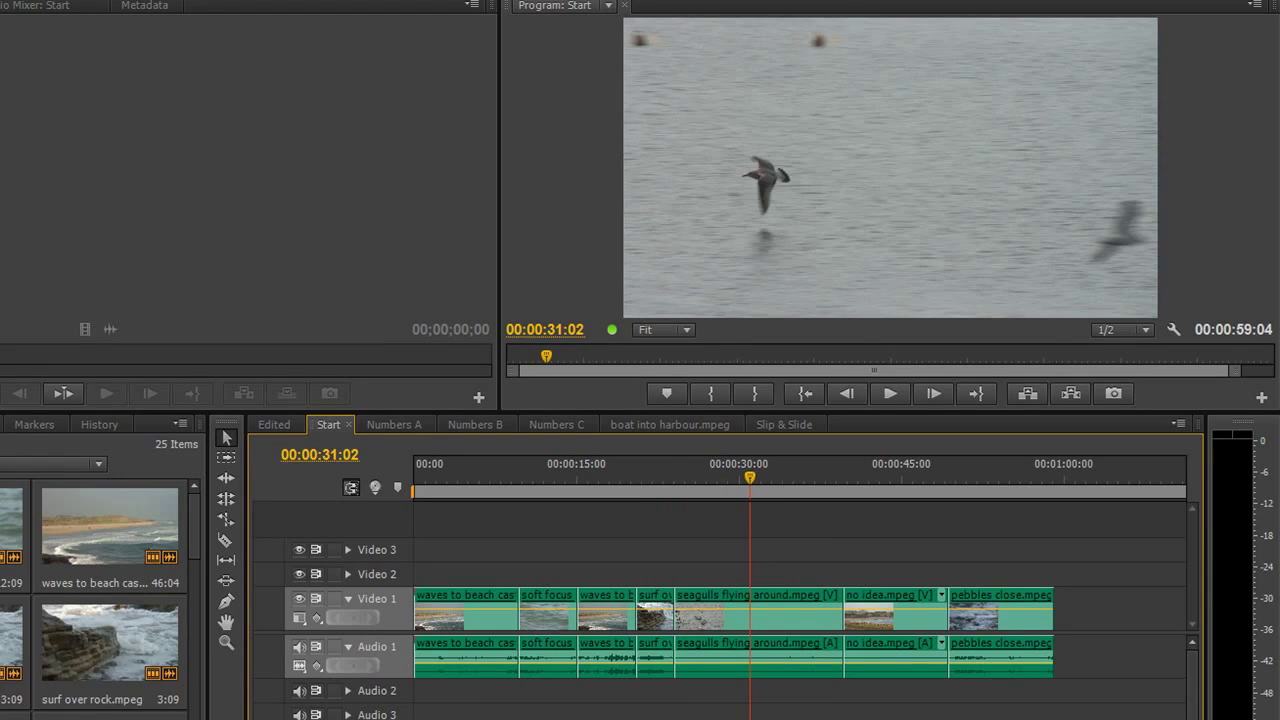
{"action": "key", "text": "t"}
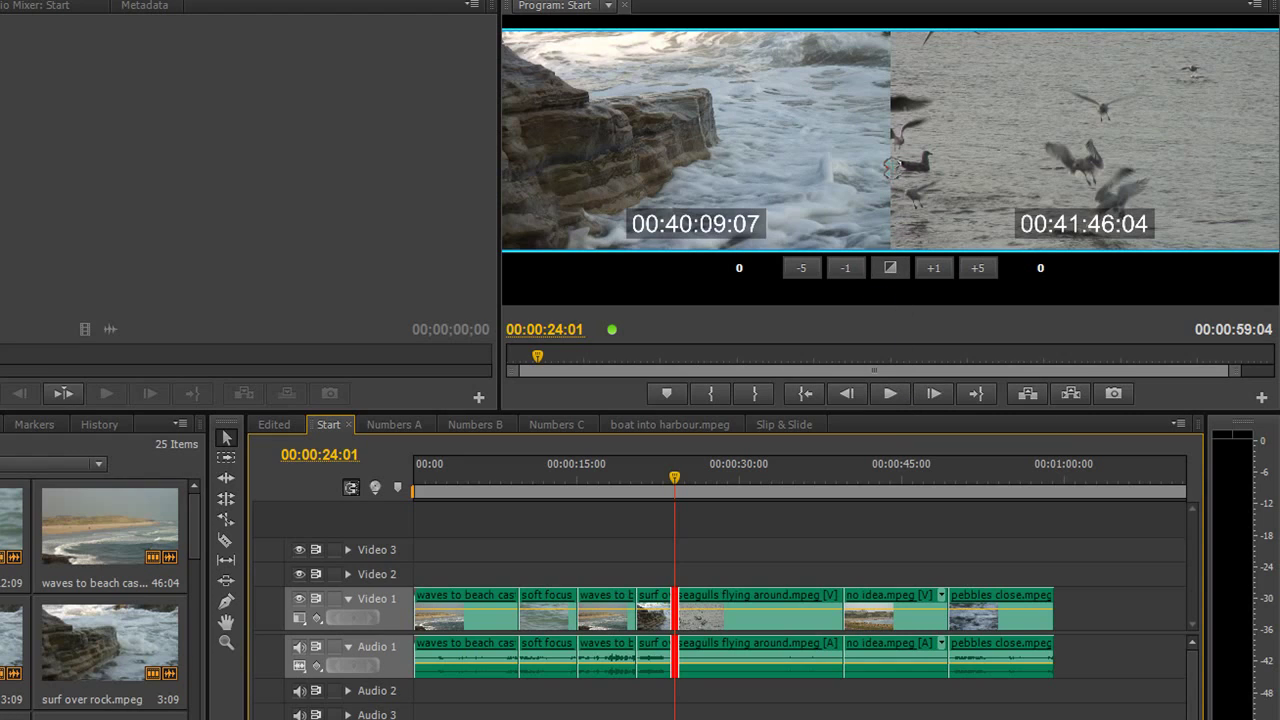
{"action": "left_click", "coordinate": [895, 168]}
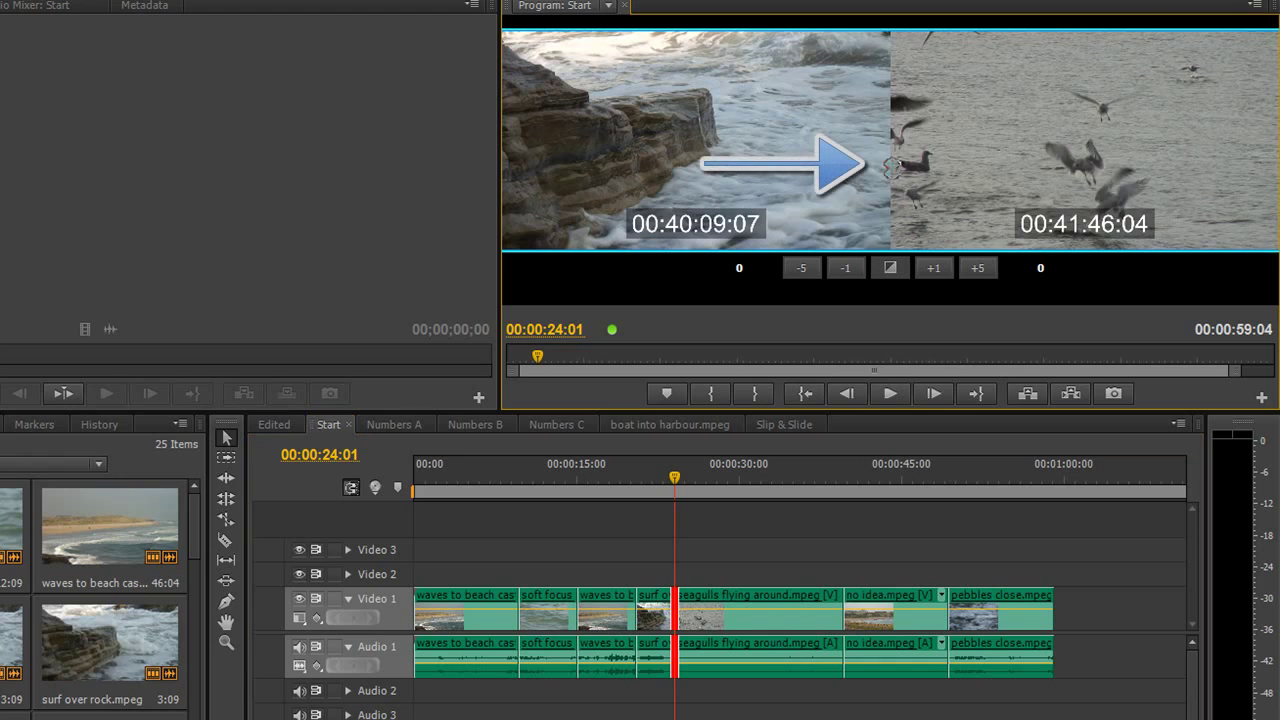
{"action": "key", "text": "space"}
{"action": "key", "text": "j"}
{"action": "key", "text": "k"}
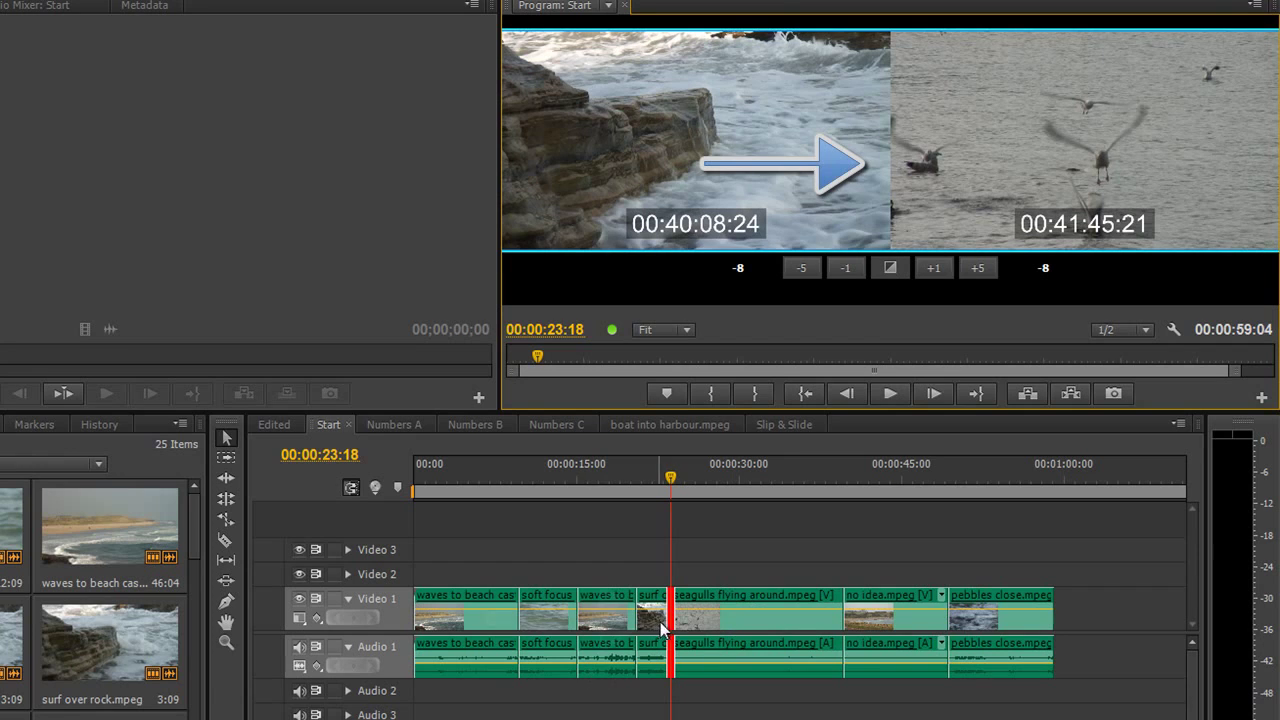
{"action": "mouse_move", "coordinate": [668, 617]}
{"action": "left_mouse_down"}
{"action": "mouse_move", "coordinate": [686, 613]}
{"action": "mouse_move", "coordinate": [646, 608]}
{"action": "mouse_move", "coordinate": [665, 610]}
{"action": "left_mouse_up"}
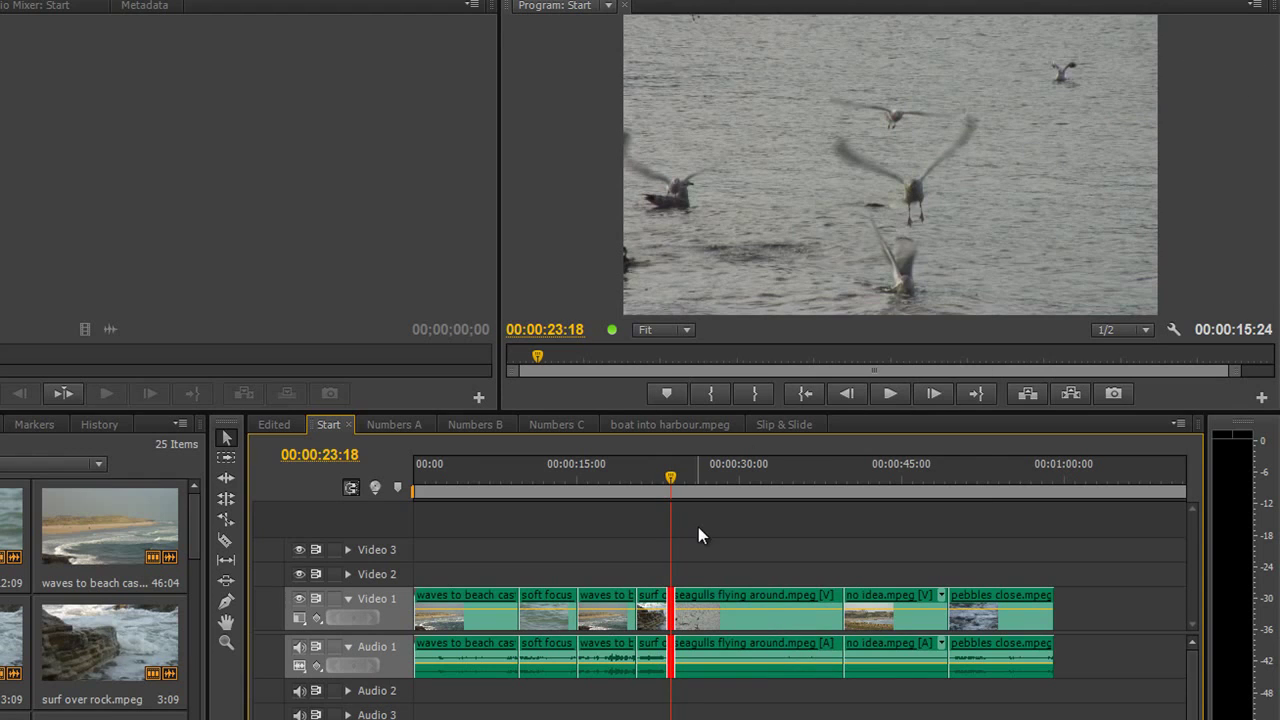
{"action": "key", "text": "t"}
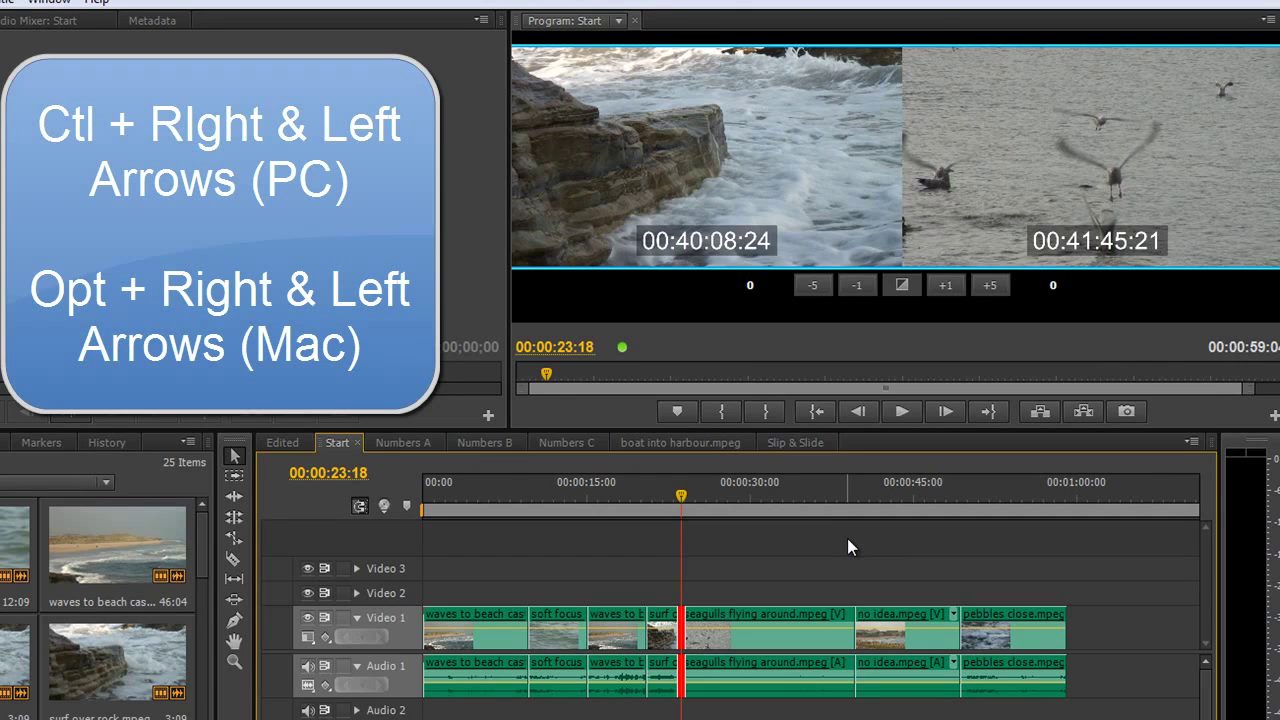
- Roll the surf–seagulls edit 15 frames later, one frame at a time
{"action": "key", "text": "ctrl+Right"}
{"action": "key", "text": "ctrl+Right"}
{"action": "key", "text": "ctrl+Right"}
{"action": "key", "text": "ctrl+Right"}
{"action": "key", "text": "ctrl+Right"}
{"action": "key", "text": "ctrl+Right"}
{"action": "key", "text": "ctrl+Right"}
{"action": "key", "text": "ctrl+Right"}
{"action": "key", "text": "ctrl+Right"}
{"action": "key", "text": "ctrl+Right"}
{"action": "key", "text": "ctrl+Right"}
{"action": "key", "text": "ctrl+Right"}
{"action": "key", "text": "ctrl+Right"}
{"action": "key", "text": "ctrl+Right"}
{"action": "key", "text": "ctrl+Right"}
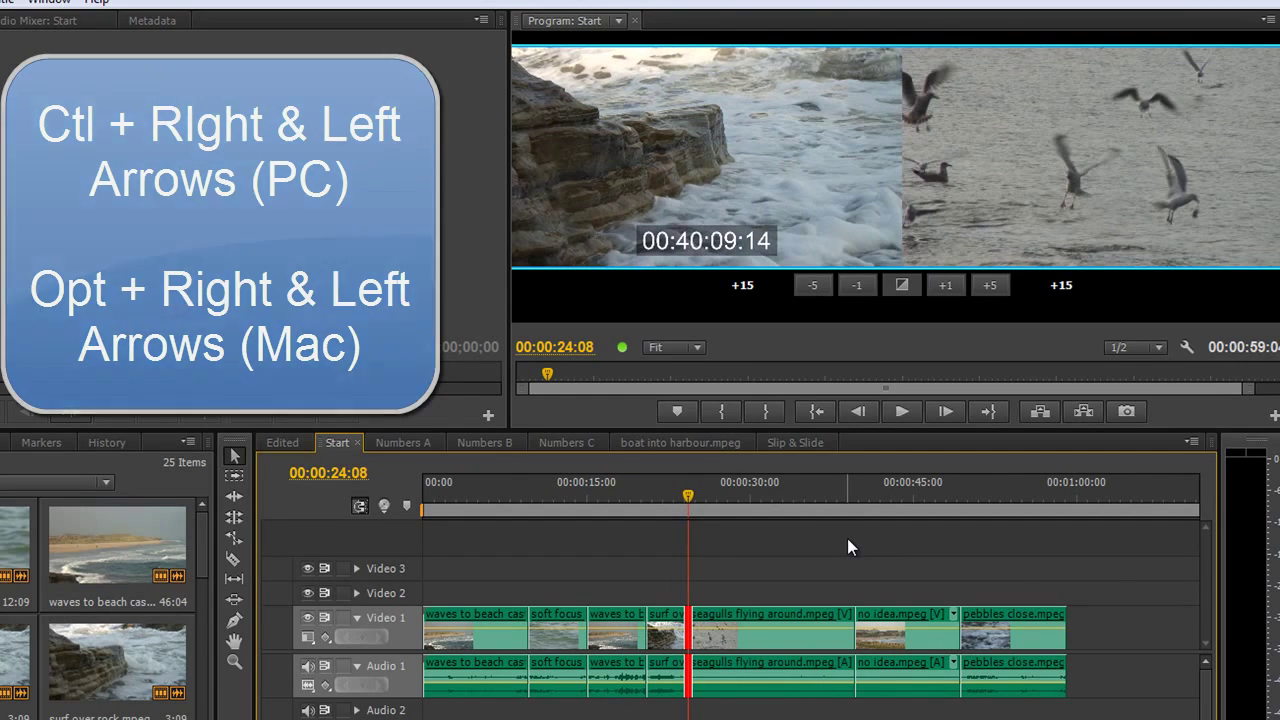
- Roll the edit earlier frame by frame to a shift of -2 frames
{"action": "key", "text": "ctrl+Left"}
{"action": "key", "text": "ctrl+Left"}
{"action": "key", "text": "ctrl+Left"}
{"action": "key", "text": "ctrl+Left"}
{"action": "key", "text": "ctrl+Left"}
{"action": "key", "text": "ctrl+Left"}
{"action": "key", "text": "ctrl+Left"}
{"action": "key", "text": "ctrl+Left"}
{"action": "key", "text": "ctrl+Left"}
{"action": "key", "text": "ctrl+Left"}
{"action": "key", "text": "ctrl+Left"}
{"action": "key", "text": "ctrl+Left"}
{"action": "key", "text": "ctrl+Left"}
{"action": "key", "text": "ctrl+Left"}
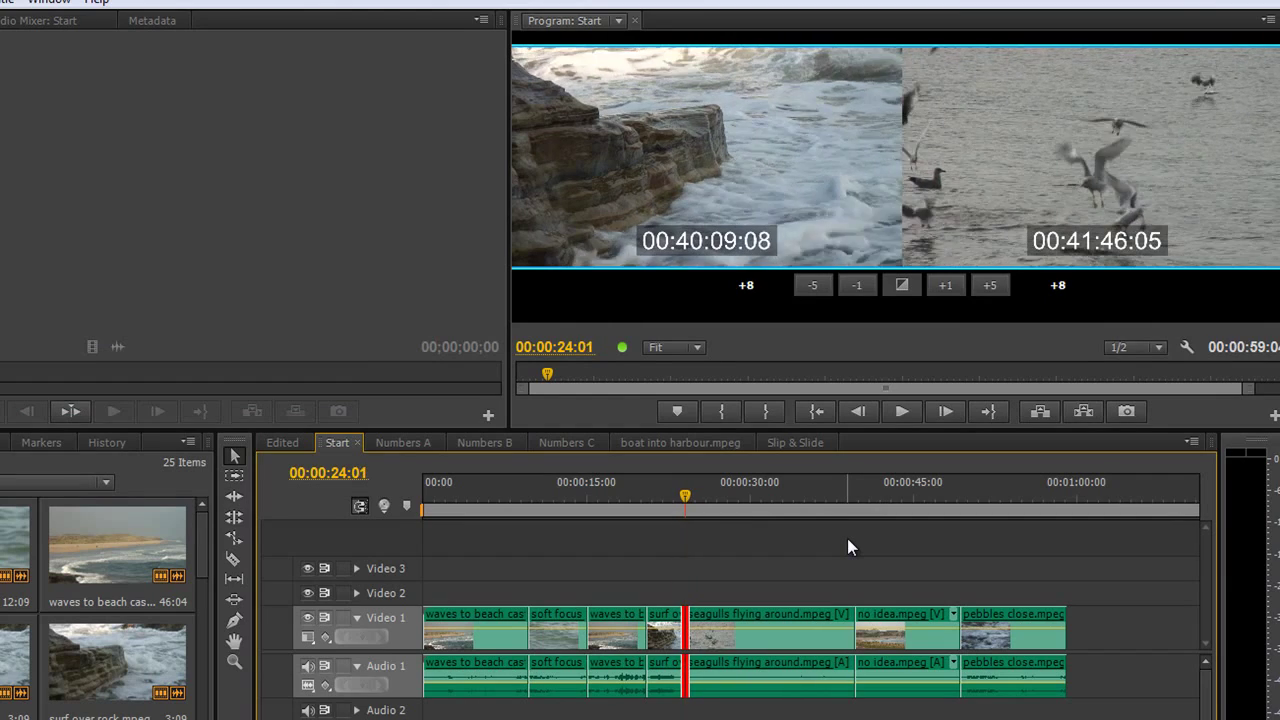
{"action": "key", "text": "ctrl+Left"}
{"action": "key", "text": "ctrl+Left"}
{"action": "key", "text": "ctrl+Left"}
{"action": "key", "text": "ctrl+Left"}
{"action": "key", "text": "ctrl+Left"}
{"action": "key", "text": "ctrl+Left"}
{"action": "key", "text": "ctrl+Left"}
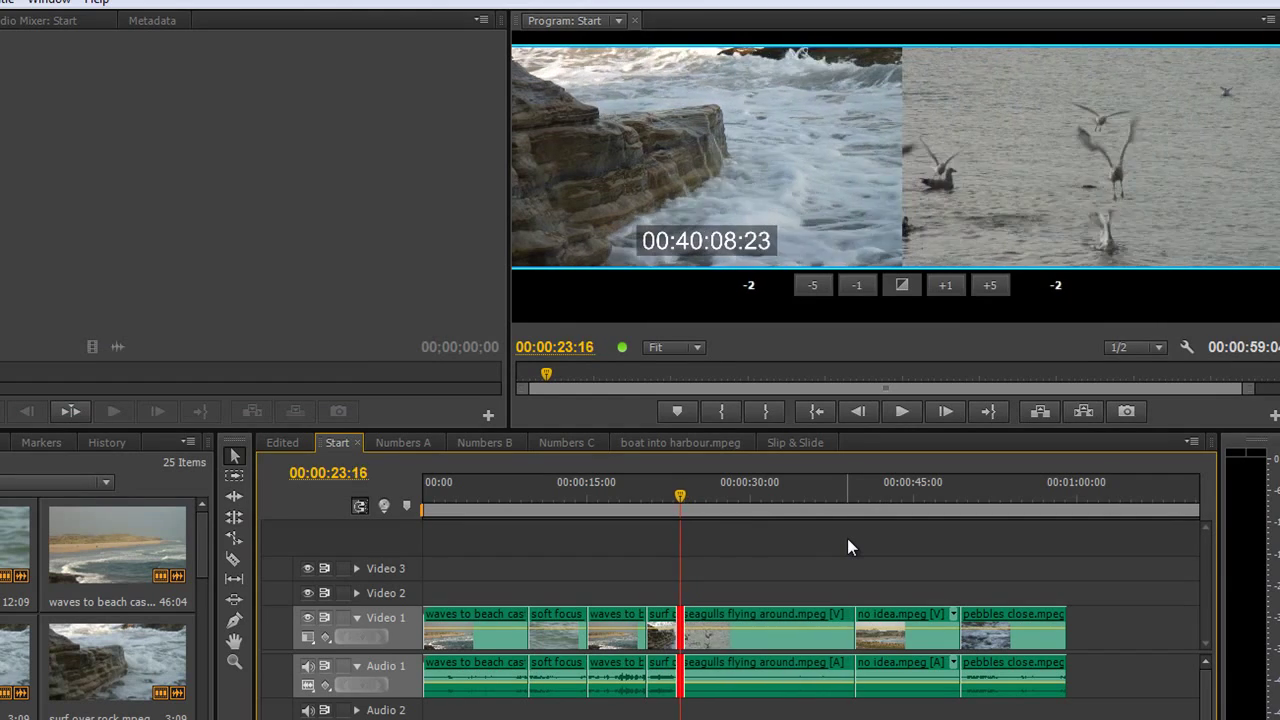
- Roll the edit later frame by frame to a shift of +5 frames
{"action": "key", "text": "ctrl+Right"}
{"action": "key", "text": "ctrl+Right"}
{"action": "key", "text": "ctrl+Right"}
{"action": "key", "text": "ctrl+Right"}
{"action": "key", "text": "ctrl+Right"}
{"action": "key", "text": "ctrl+Right"}
{"action": "key", "text": "ctrl+Right"}
{"action": "key", "text": "ctrl+Right"}
{"action": "key", "text": "ctrl+Right"}
{"action": "key", "text": "ctrl+Right"}
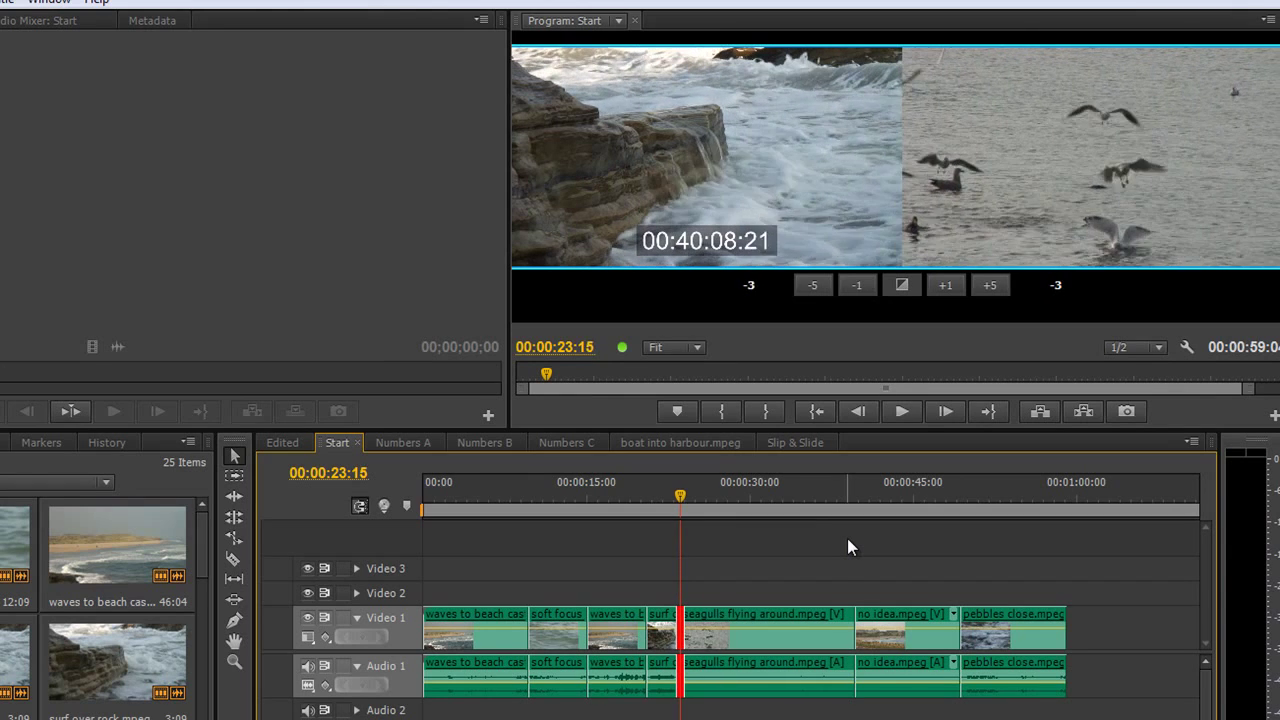
{"action": "key", "text": "ctrl+Right"}
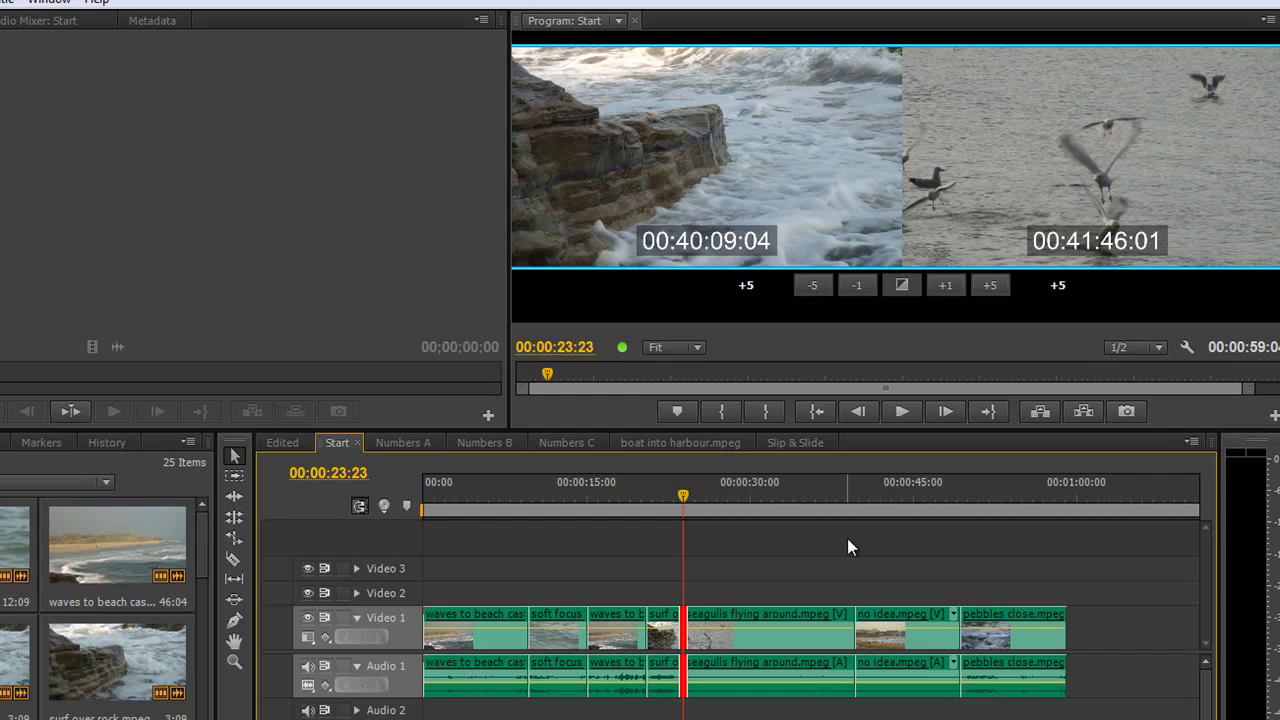
- Roll the edit in five-frame increments in both directions, returning it to a shift of 0
{"action": "key", "text": "ctrl+shift+Right"}
{"action": "key", "text": "ctrl+shift+Right"}
{"action": "key", "text": "ctrl+shift+Left"}
{"action": "key", "text": "ctrl+shift+Left"}
{"action": "key", "text": "ctrl+shift+Left"}
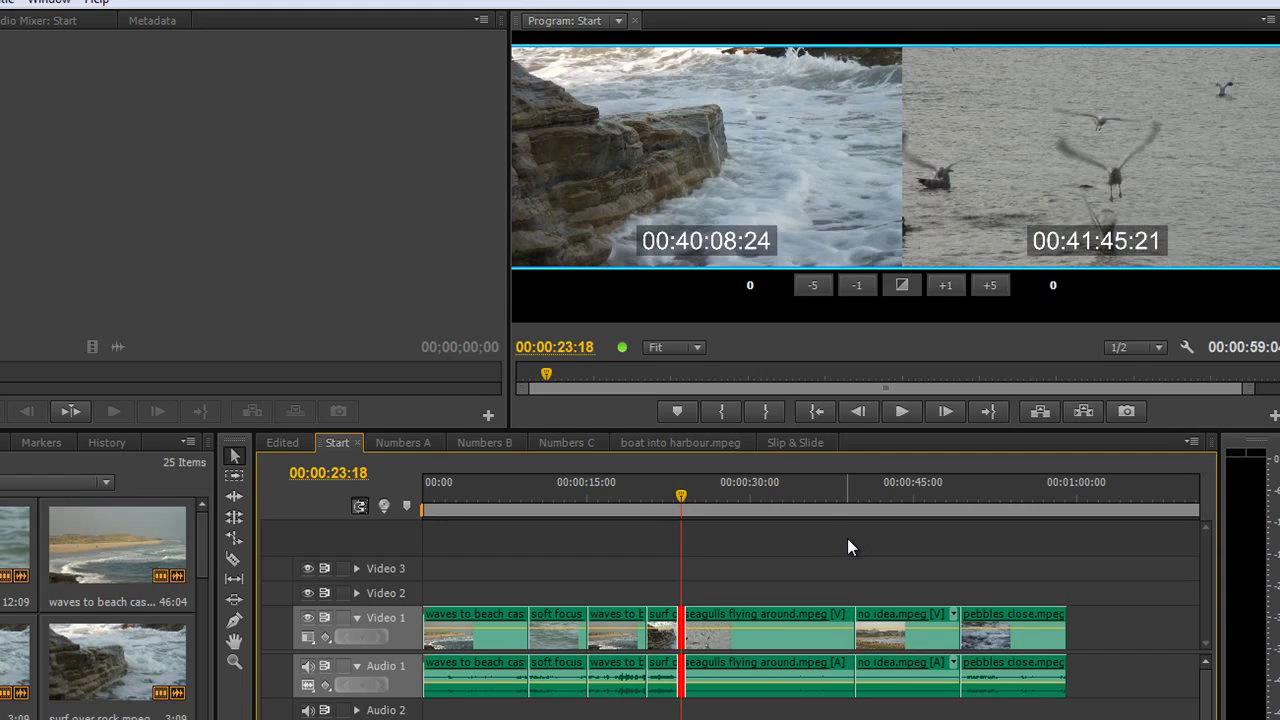
- Roll the surf–seagulls edit in five-frame increments to a shift of +35 frames
{"action": "key", "text": "ctrl+shift+Left"}
{"action": "key", "text": "ctrl+shift+Left"}
{"action": "key", "text": "ctrl+shift+Right"}
{"action": "key", "text": "ctrl+shift+Right"}
{"action": "key", "text": "ctrl+shift+Right"}
{"action": "key", "text": "ctrl+shift+Right"}
{"action": "key", "text": "ctrl+shift+Right"}
{"action": "key", "text": "ctrl+shift+Right"}
{"action": "key", "text": "ctrl+shift+Right"}
{"action": "key", "text": "ctrl+shift+Right"}
{"action": "key", "text": "ctrl+shift+Right"}
{"action": "key", "text": "ctrl+shift+Right"}
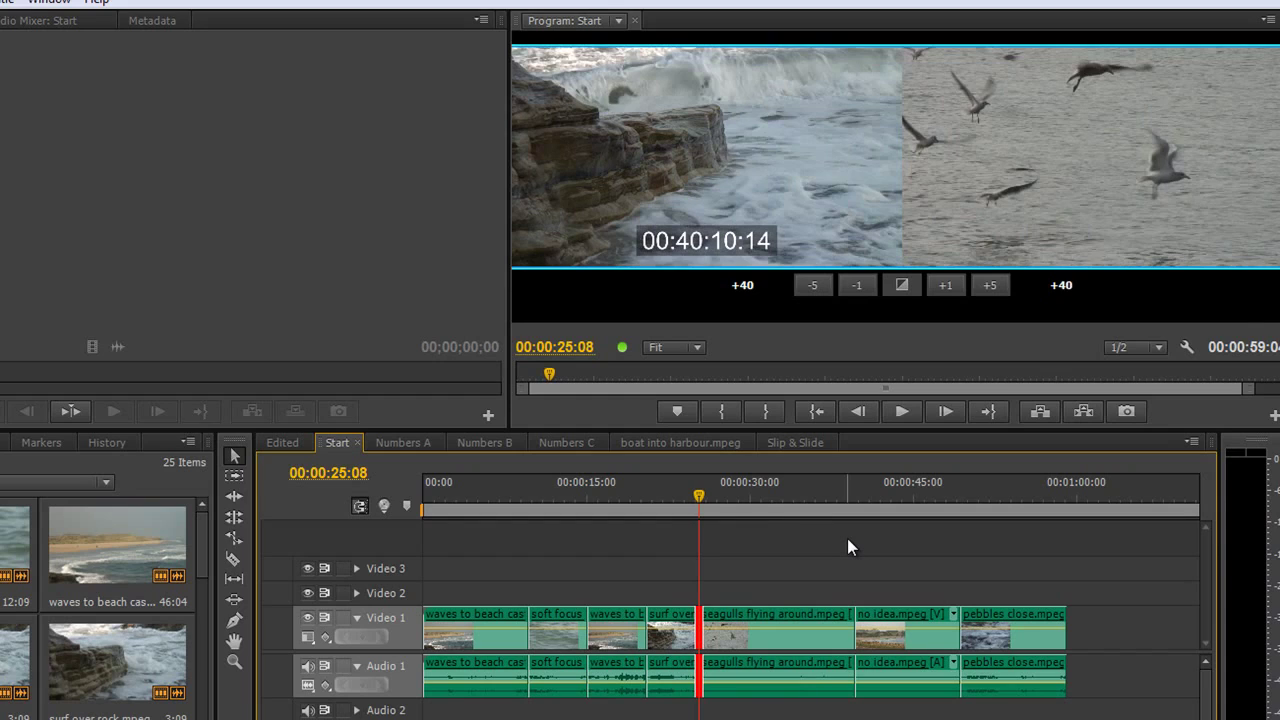
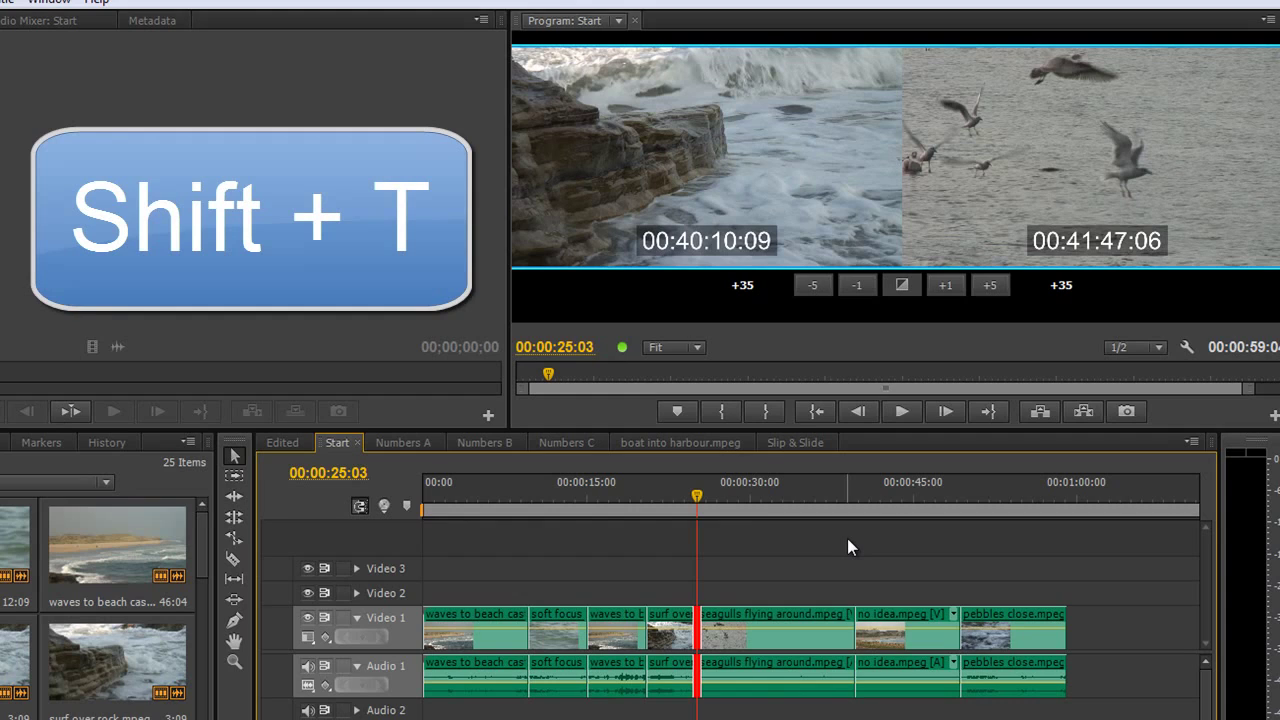
- Switch to a ripple trim on the outgoing surf over rock clip and shorten its end by 24 frames to +11
{"action": "key", "text": "shift+t"}
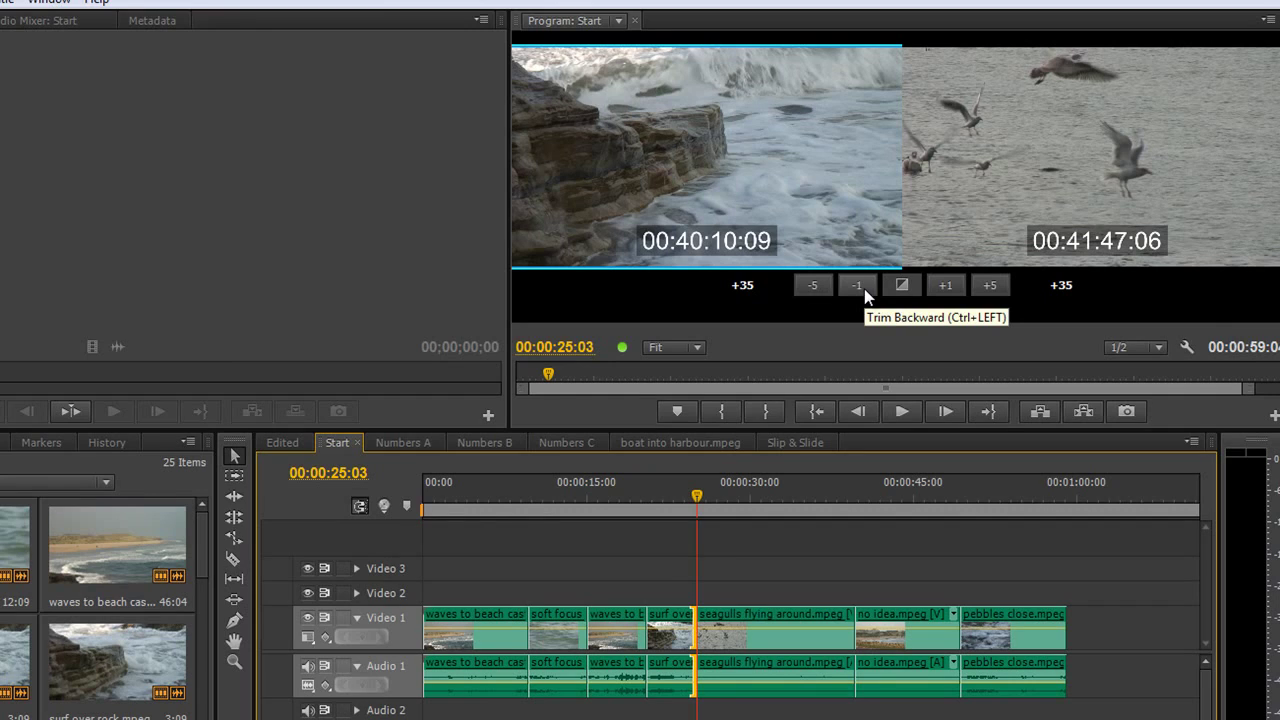
{"action": "key", "text": "ctrl+s"}
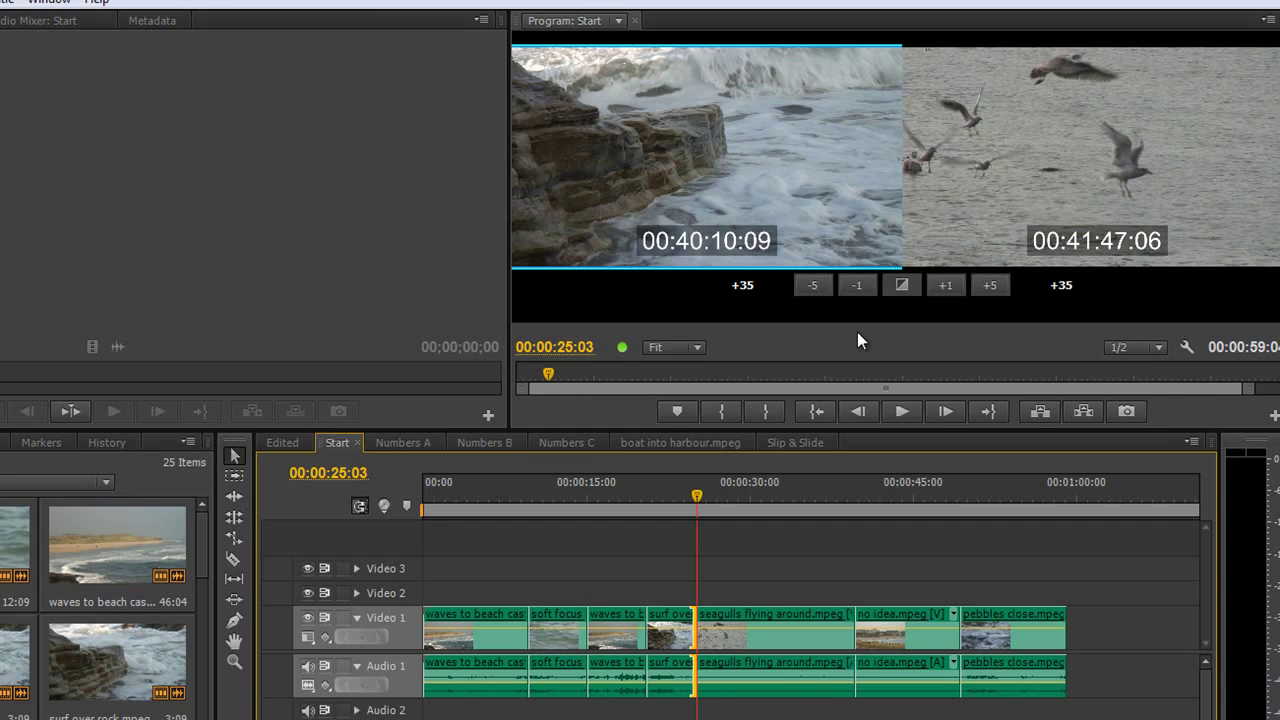
{"action": "key", "text": "ctrl+Left"}
{"action": "key", "text": "ctrl+Left"}
{"action": "key", "text": "ctrl+Left"}
{"action": "key", "text": "ctrl+Left"}
{"action": "key", "text": "ctrl+Left"}
{"action": "key", "text": "ctrl+Left"}
{"action": "key", "text": "ctrl+Left"}
{"action": "key", "text": "ctrl+Left"}
{"action": "key", "text": "ctrl+Left"}
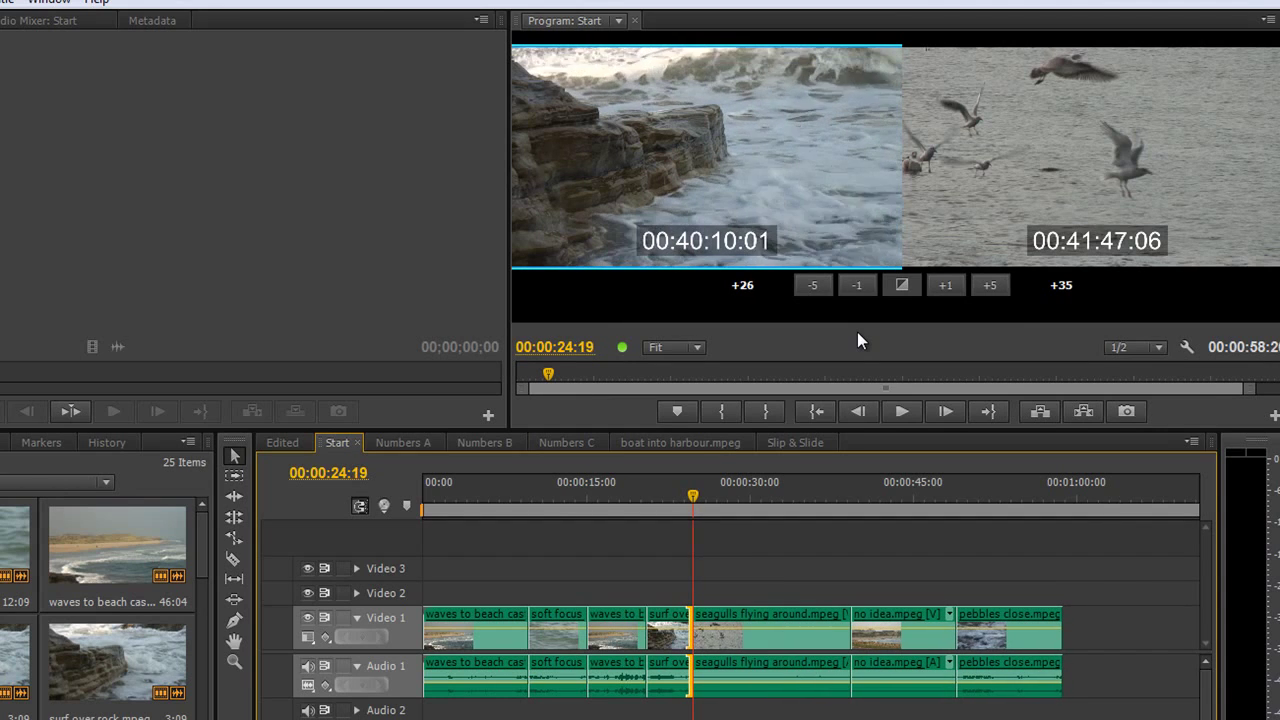
{"action": "key", "text": "ctrl+Left"}
{"action": "key", "text": "ctrl+Left"}
{"action": "key", "text": "ctrl+Left"}
{"action": "key", "text": "ctrl+Left"}
{"action": "key", "text": "ctrl+Left"}
{"action": "key", "text": "ctrl+Left"}
{"action": "key", "text": "ctrl+Left"}
{"action": "key", "text": "ctrl+Left"}
{"action": "key", "text": "ctrl+Left"}
{"action": "key", "text": "ctrl+Left"}
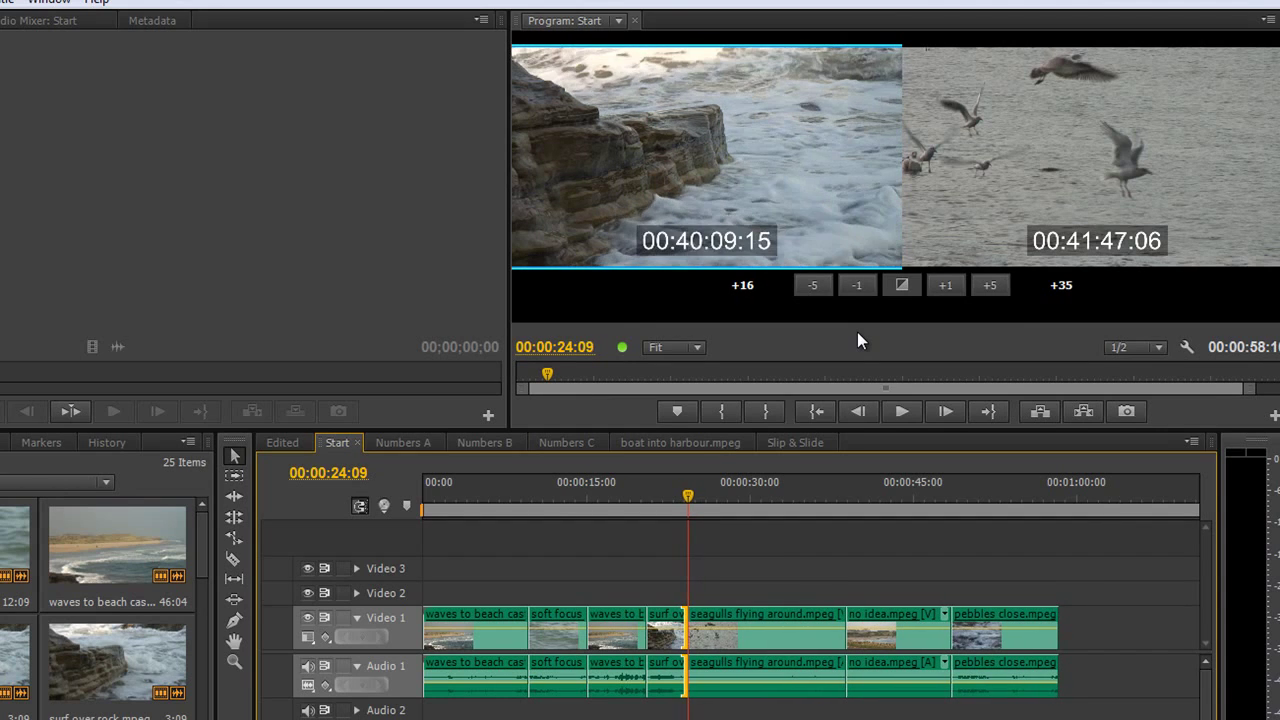
{"action": "key", "text": "ctrl+Left"}
{"action": "key", "text": "ctrl+Left"}
{"action": "key", "text": "ctrl+Left"}
{"action": "key", "text": "ctrl+Left"}
{"action": "key", "text": "ctrl+Left"}
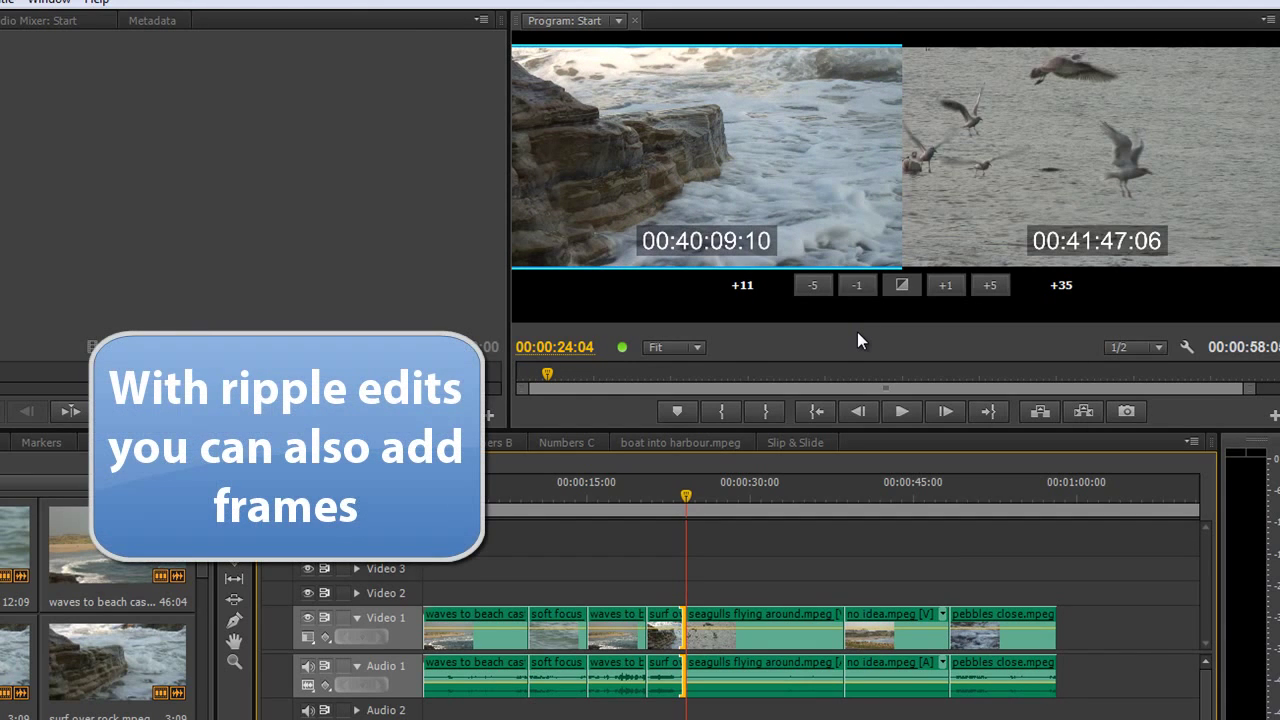
- Switch the ripple trim to the incoming seagulls clip and trim its start forward to +112 frames
{"action": "key", "text": "shift+t"}
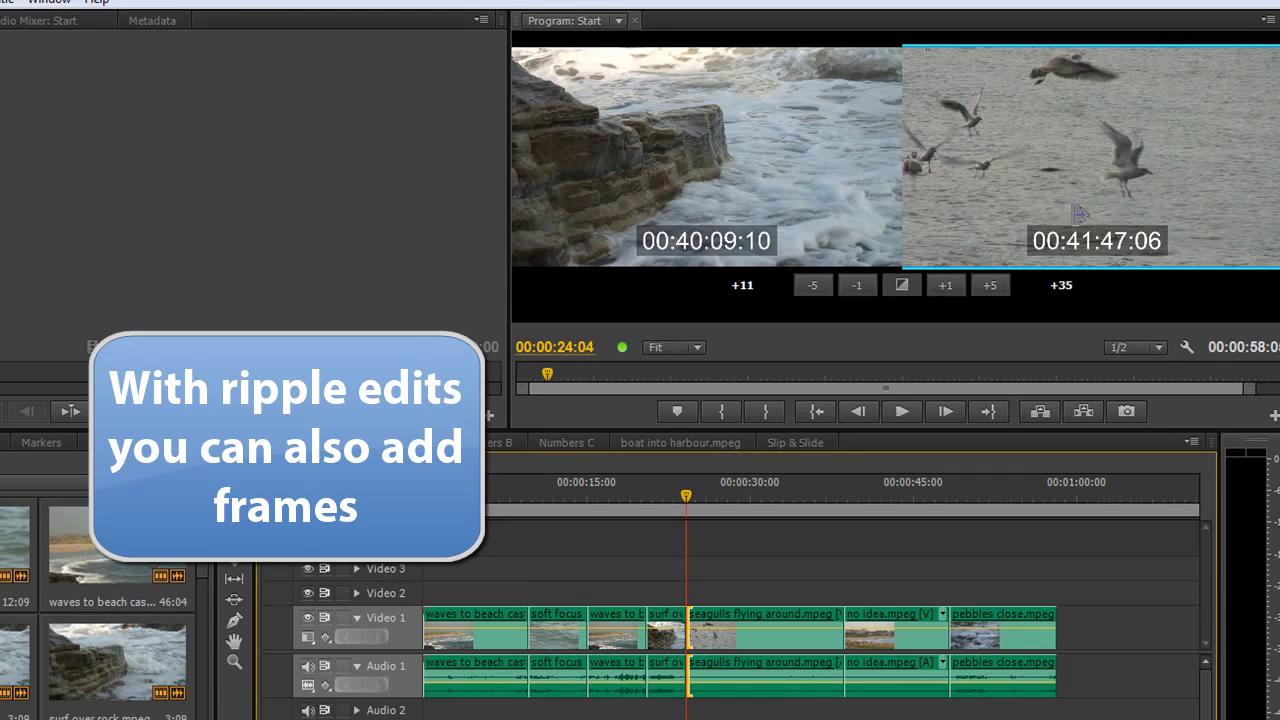
{"action": "left_click_drag", "start_coordinate": [1078, 214], "coordinate": [1078, 214]}
{"action": "key", "text": "alt+shift+Right"}
{"action": "key", "text": "alt+shift+Right"}
{"action": "key", "text": "alt+shift+Right"}
{"action": "key", "text": "alt+shift+Right"}
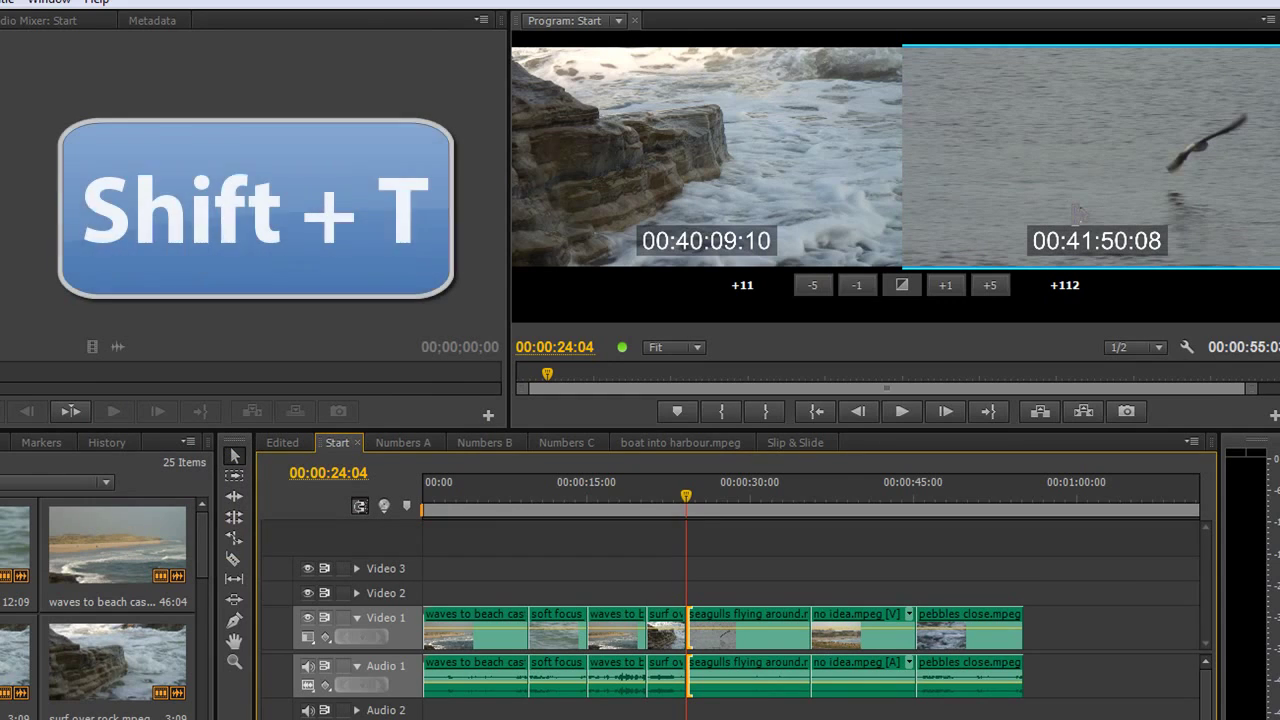
- Switch to a regular trim on the outgoing surf over rock clip and shorten its end to -1, leaving a gap
{"action": "key", "text": "shift+t"}
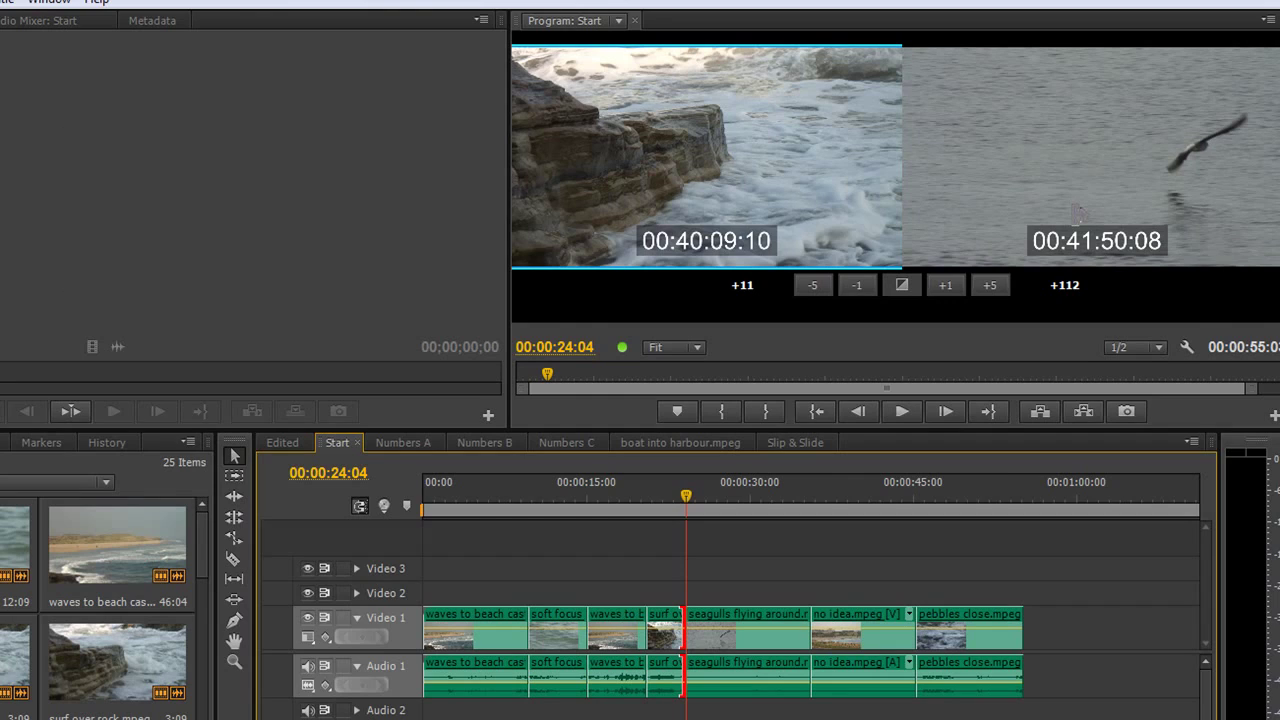
{"action": "left_click_drag", "start_coordinate": [1078, 213], "coordinate": [1079, 214]}
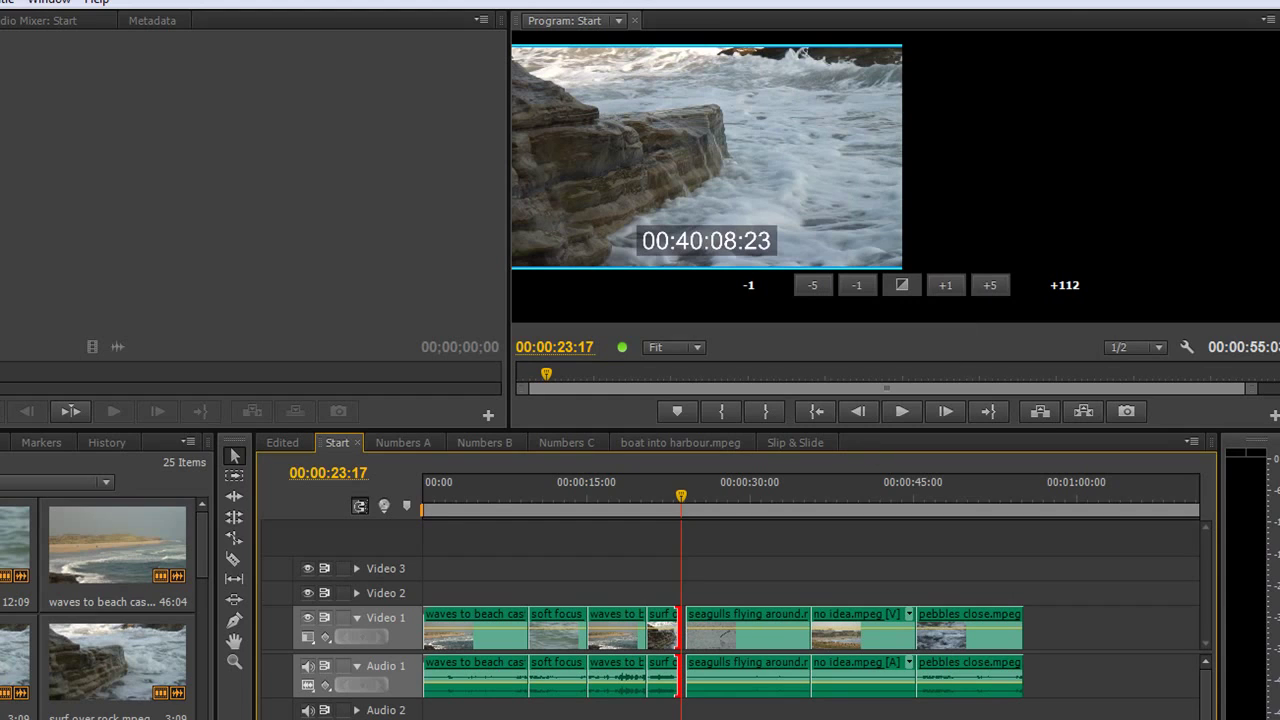
- Ripple-delete the gap between the surf over rock and seagulls clips
{"action": "key", "text": "="}
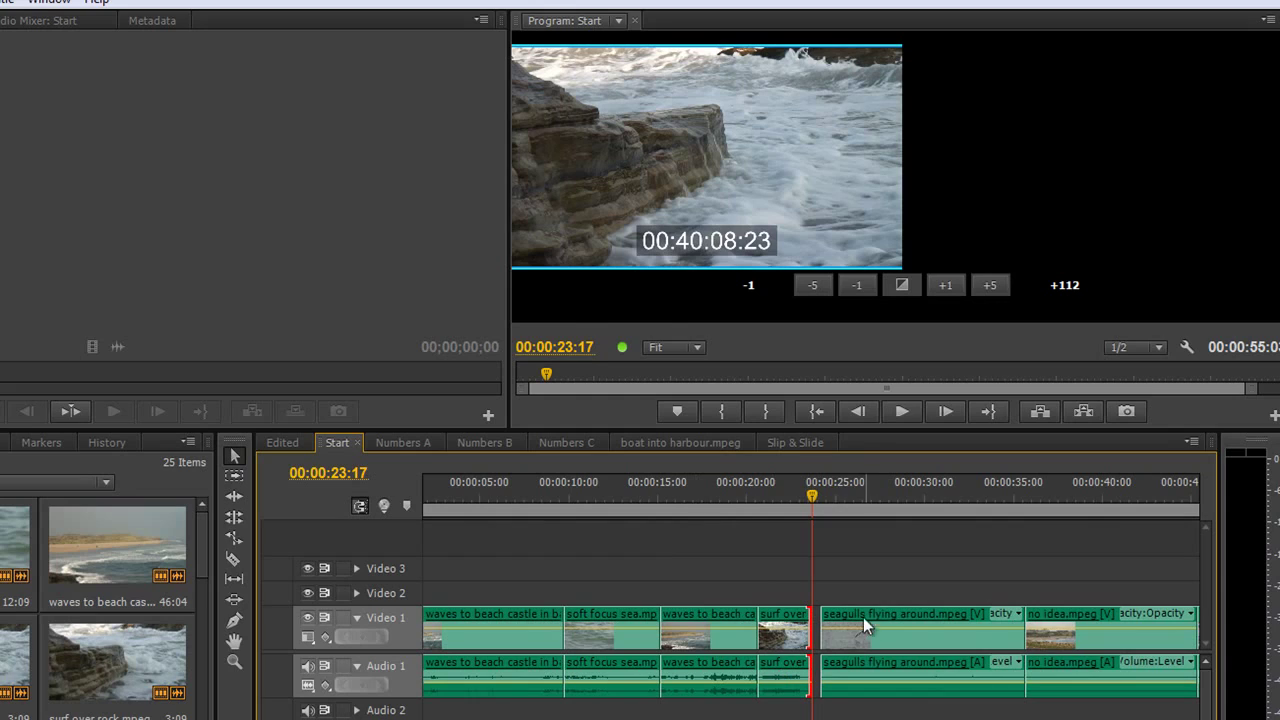
{"action": "left_click", "coordinate": [817, 637]}
{"action": "right_click", "coordinate": [817, 637]}
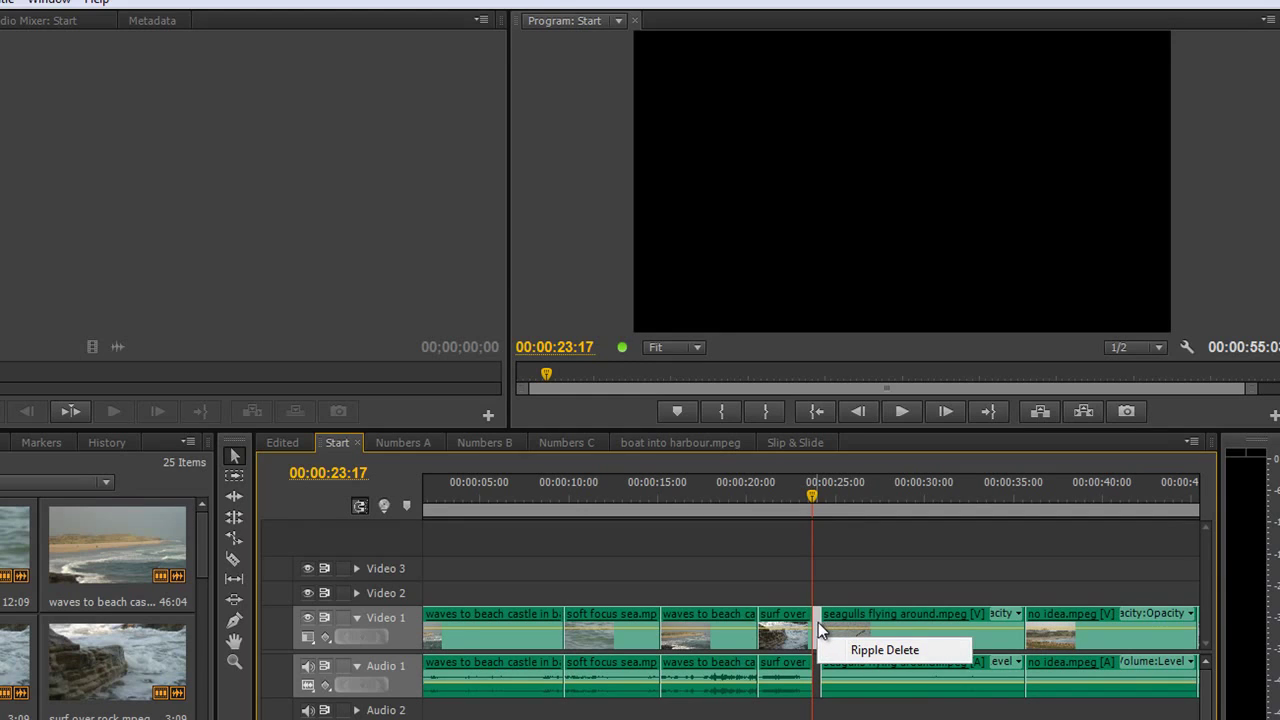
{"action": "left_click", "coordinate": [861, 652]}
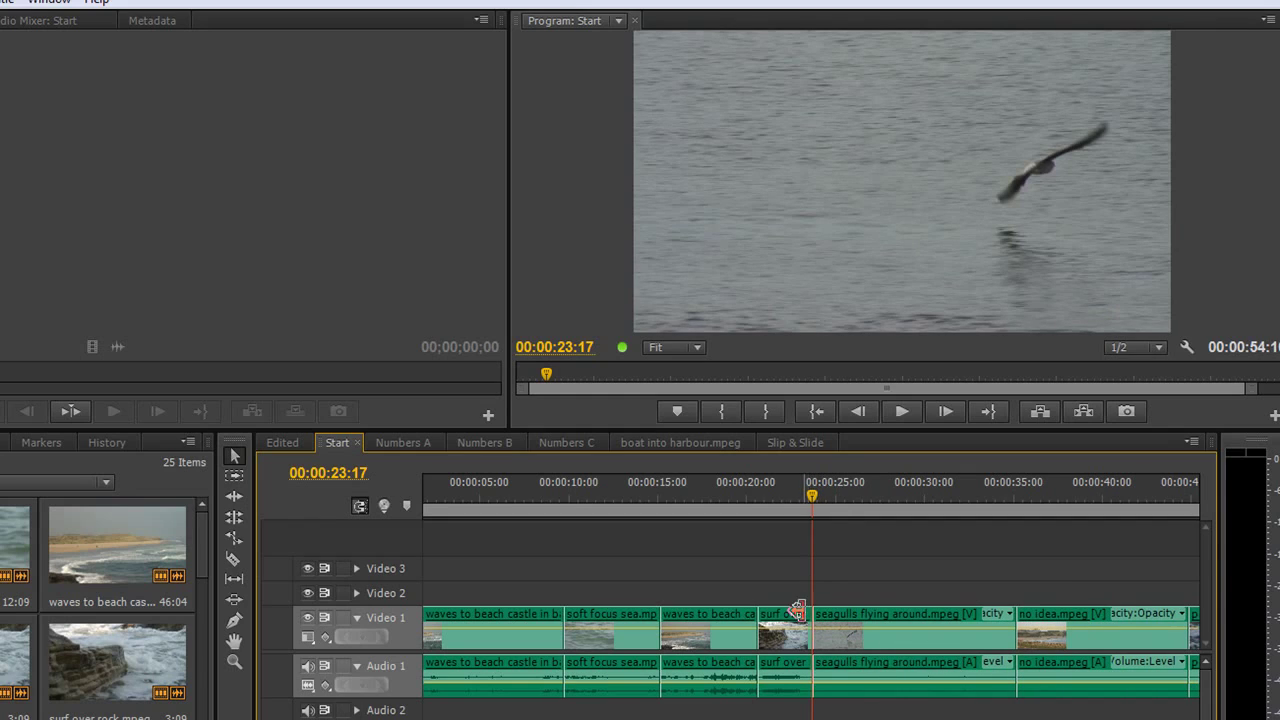
- Cycle the surf–seagulls cut in trim mode through the ripple and regular trim types back to rolling, and move to the previous edit point
{"action": "left_click_drag", "start_coordinate": [797, 611], "coordinate": [806, 611]}
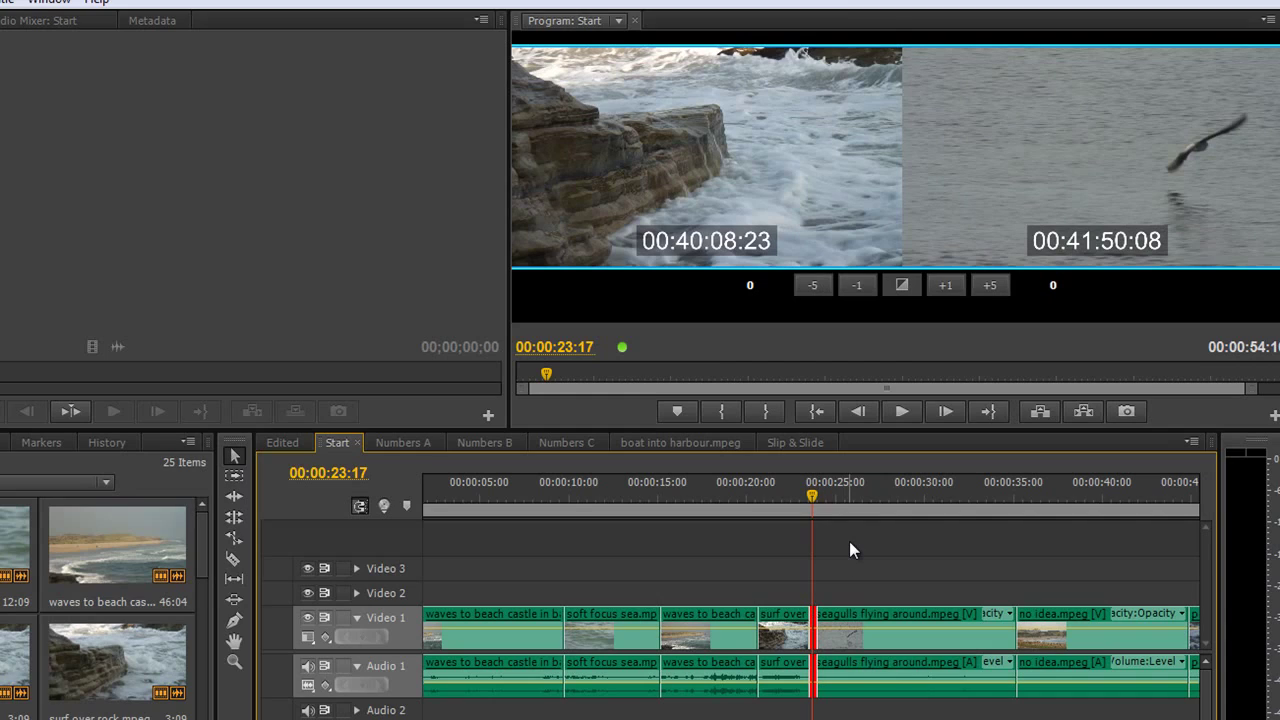
{"action": "key", "text": "ctrl+t"}
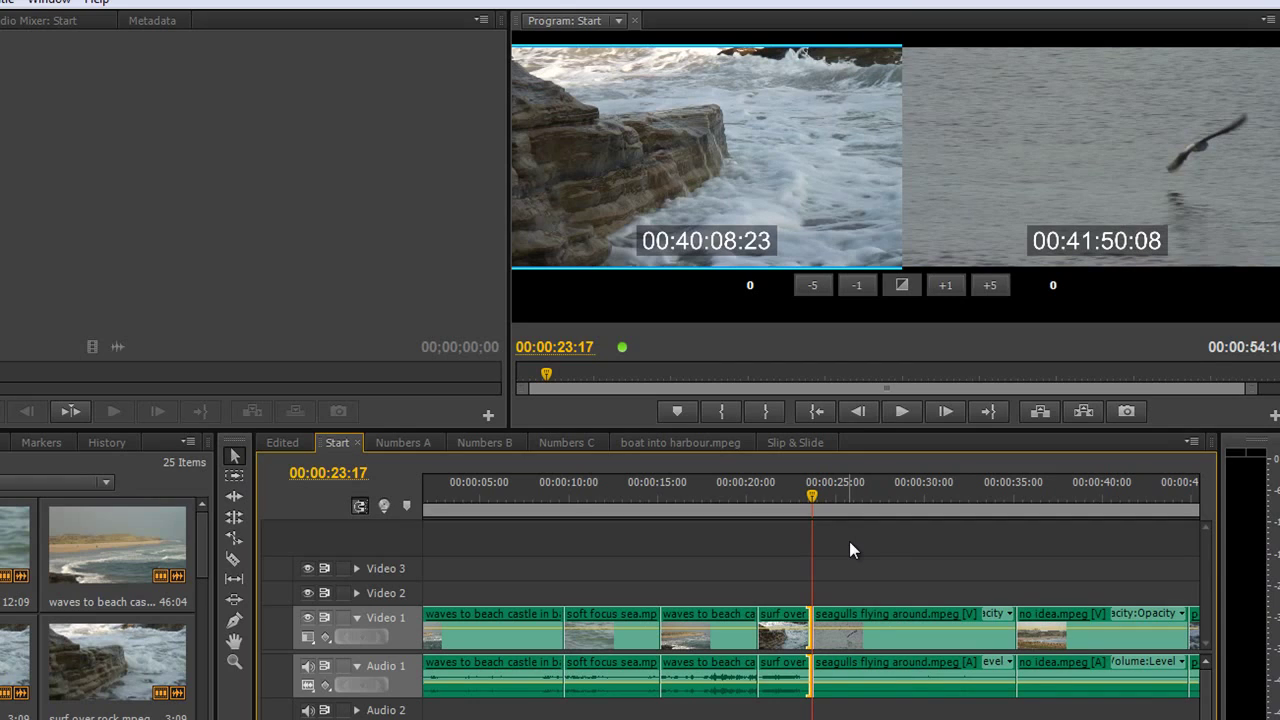
{"action": "key", "text": "ctrl+t"}
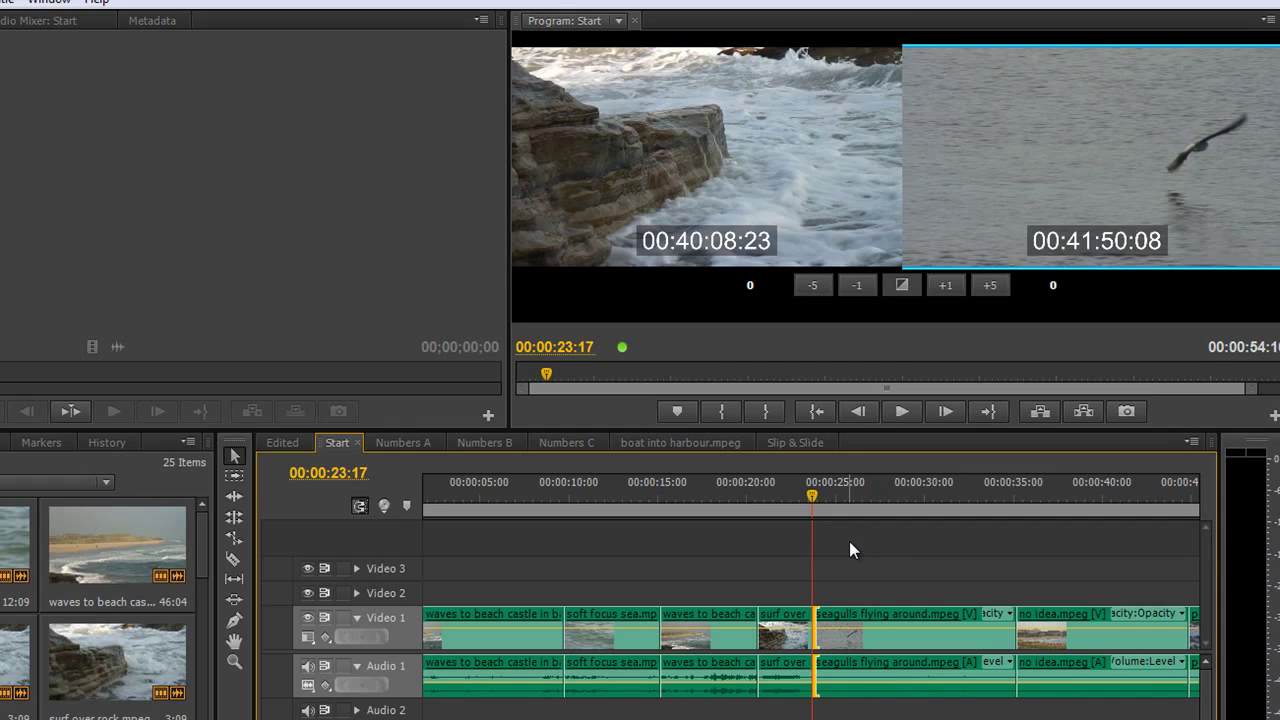
{"action": "key", "text": "ctrl+t"}
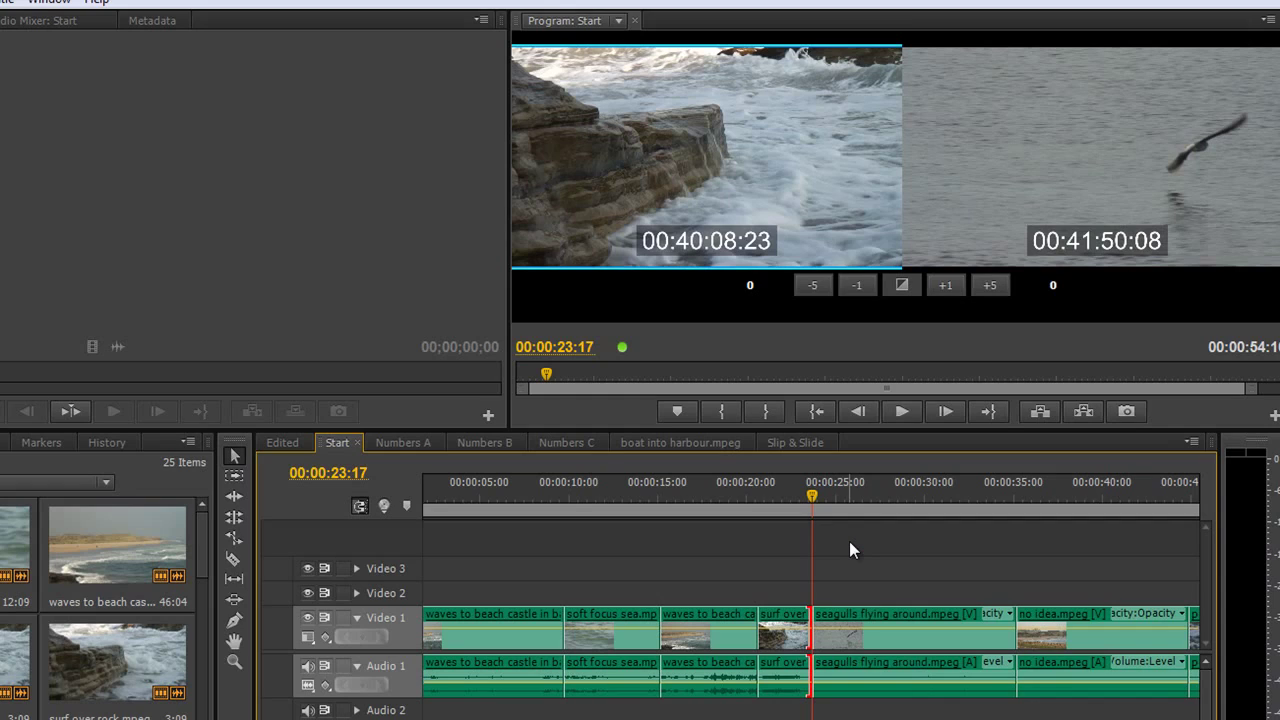
{"action": "key", "text": "ctrl+t"}
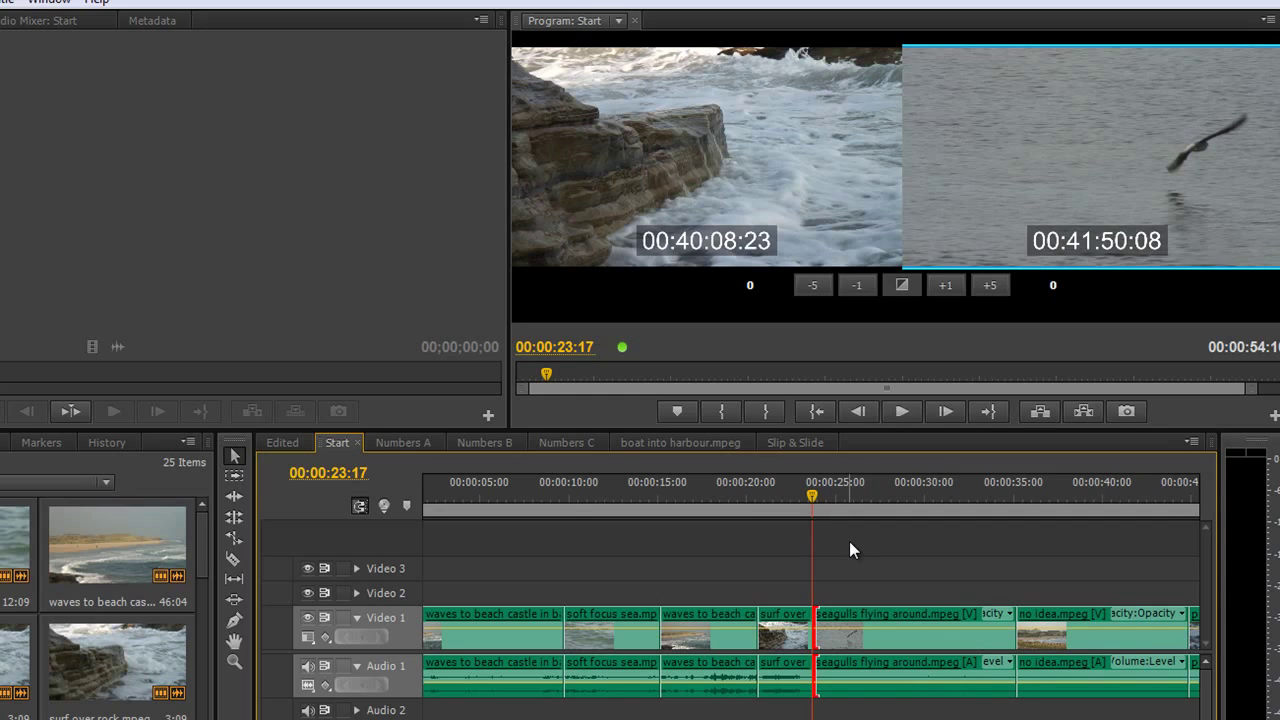
{"action": "key", "text": "ctrl+t"}
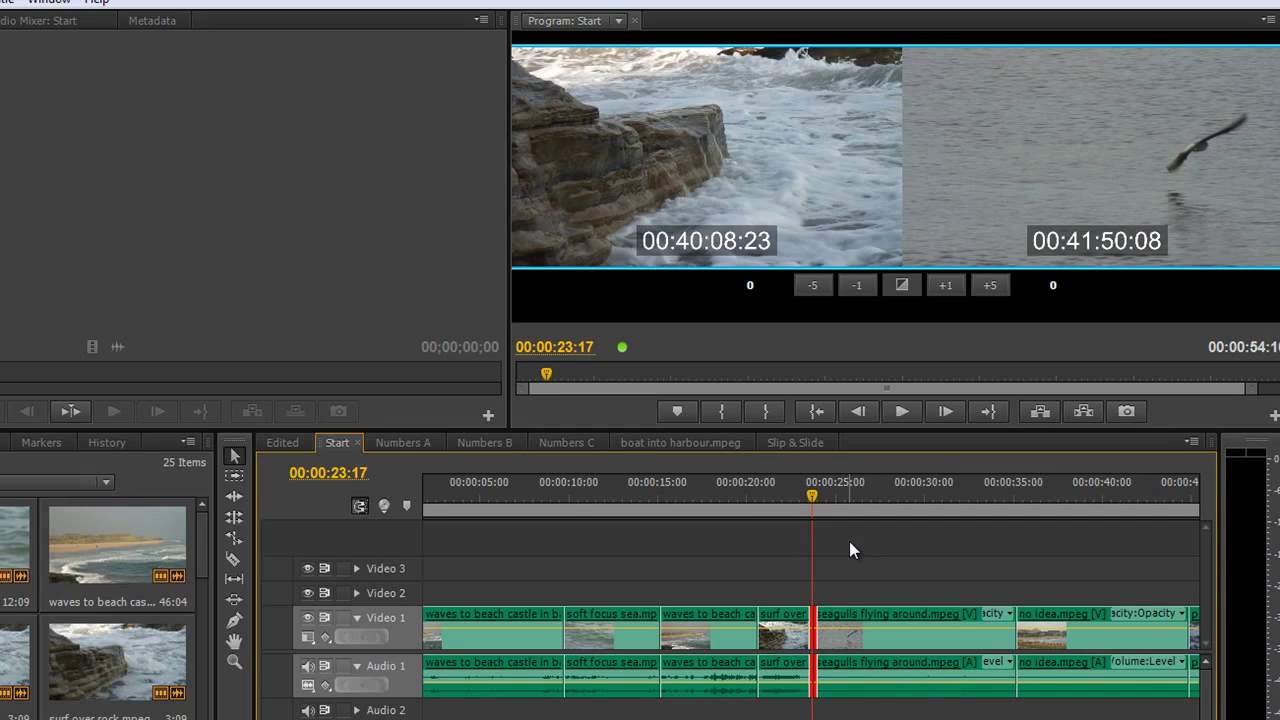
{"action": "key", "text": "space"}
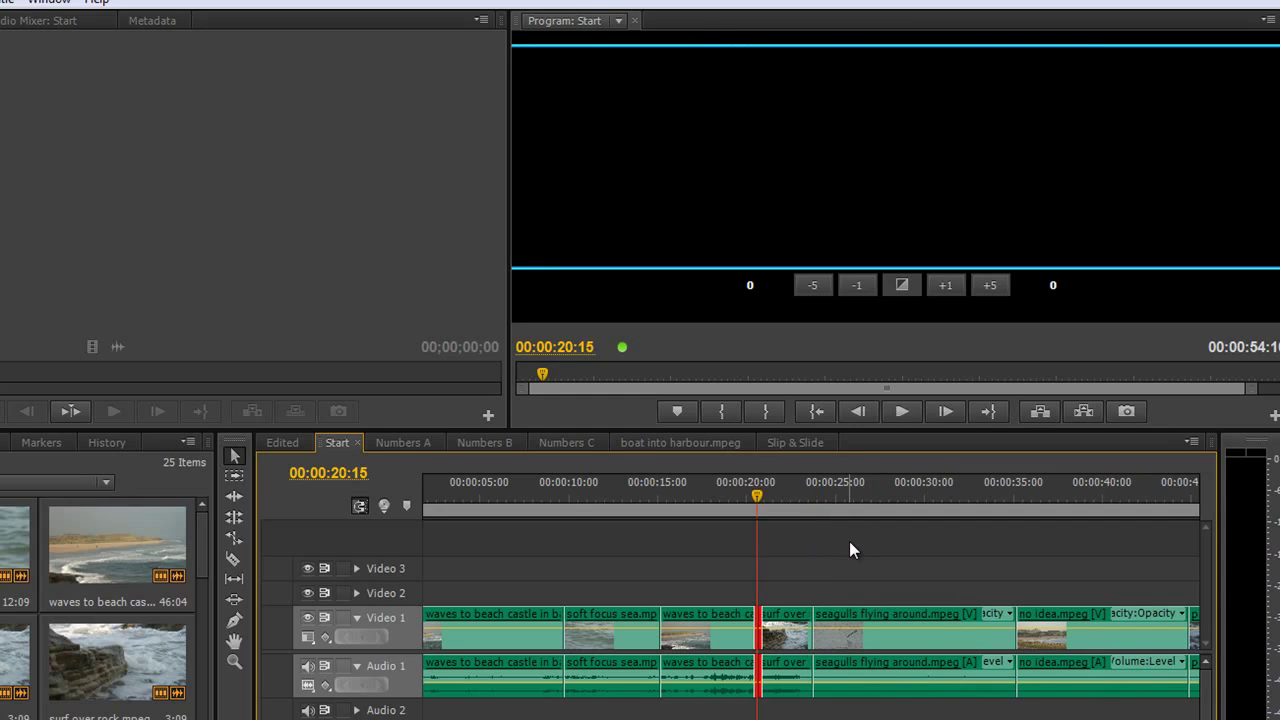
- Preview the neighbouring edit points in trim mode and select the cut between soft focus sea and the second waves to beach clip
{"action": "type", "text": "-302"}
{"action": "key", "text": "Return"}
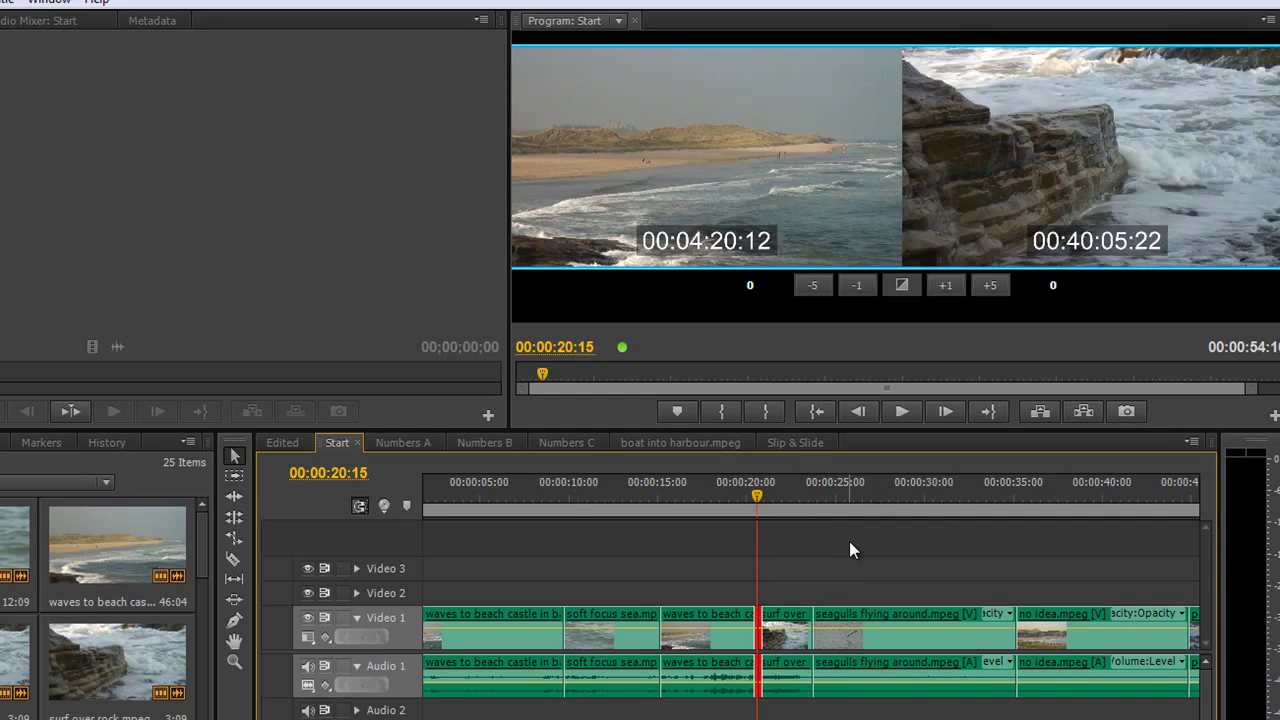
{"action": "key", "text": "ctrl+z"}
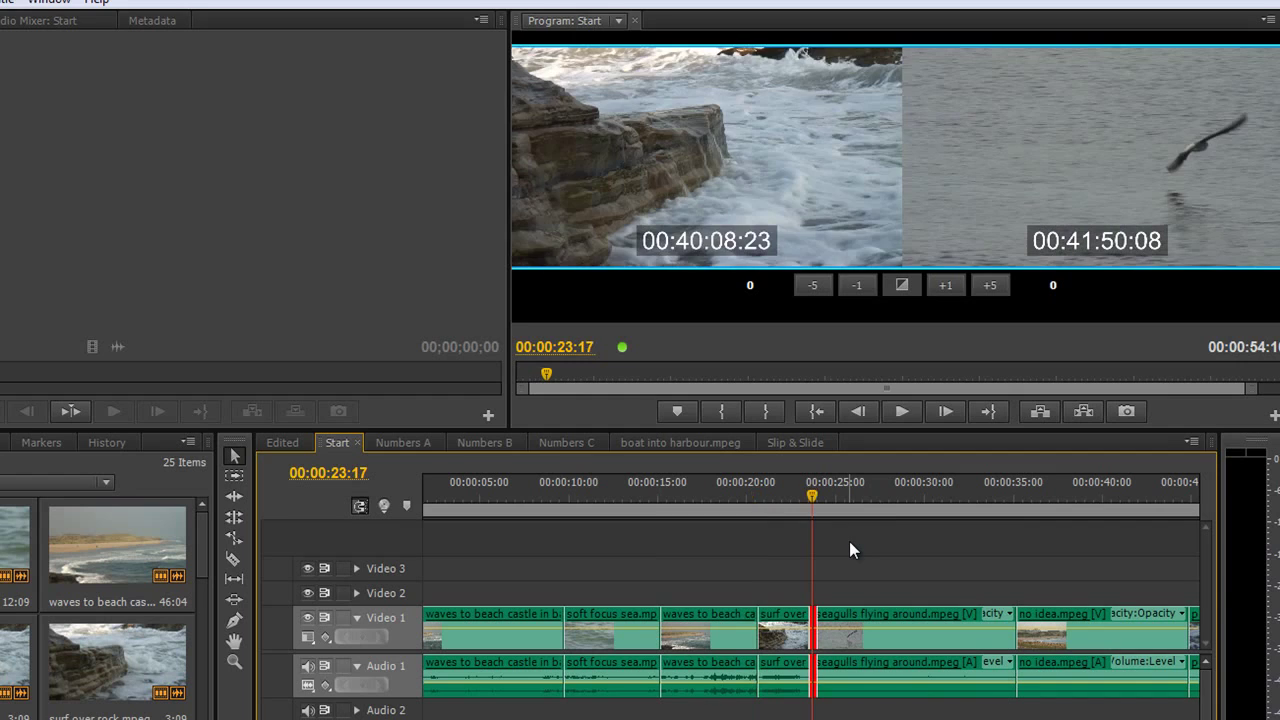
{"action": "key", "text": "space"}
{"action": "key", "text": "ctrl+shift+z"}
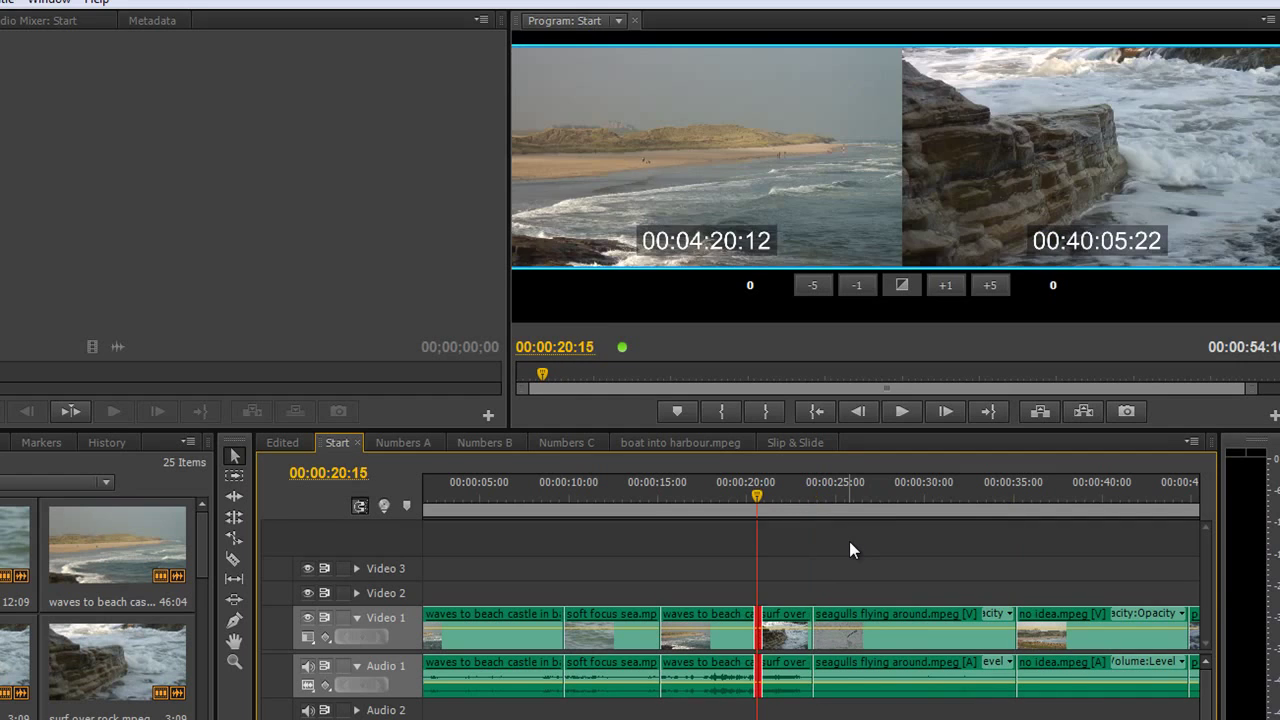
{"action": "key", "text": "Up"}
{"action": "key", "text": "equal"}
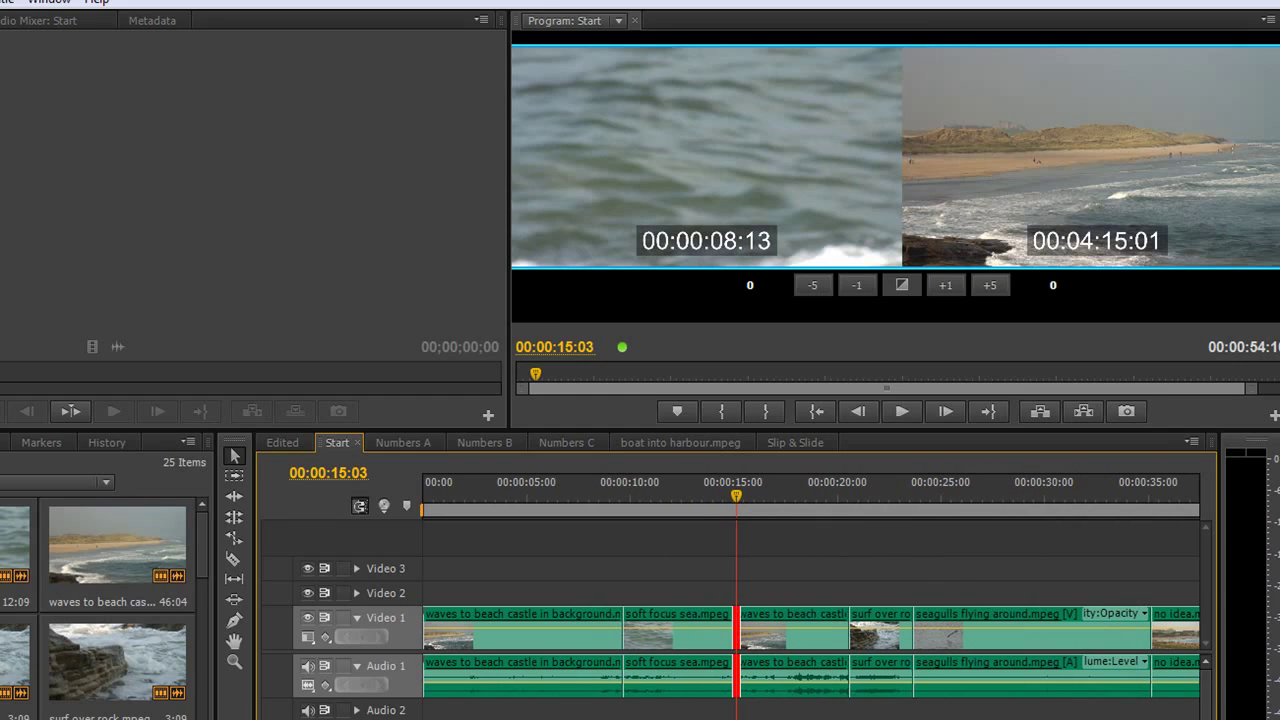
{"action": "key", "text": "minus"}
{"action": "key", "text": "minus"}
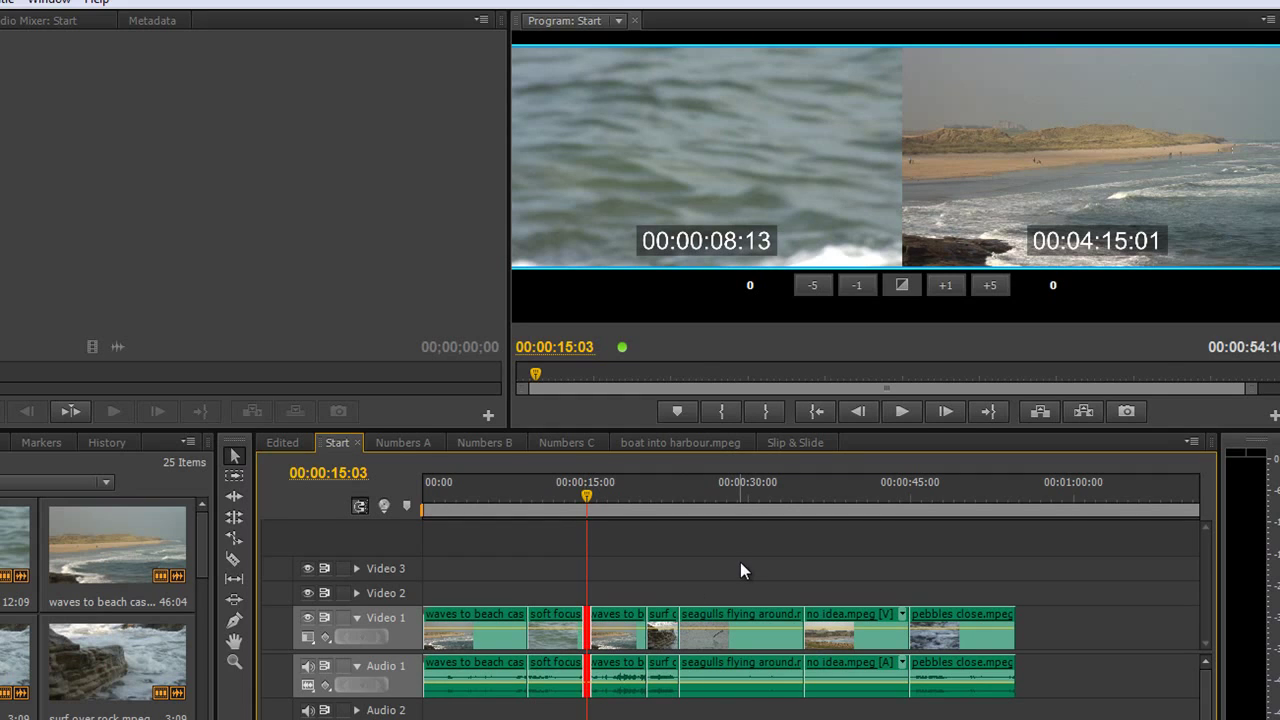
- Roll the soft focus sea–waves to beach cut 15 frames earlier in five-frame trims and roll it forward by an entered 15 frames
{"action": "key", "text": "ctrl+shift+Left"}
{"action": "key", "text": "ctrl+shift+Left"}
{"action": "key", "text": "ctrl+shift+Left"}
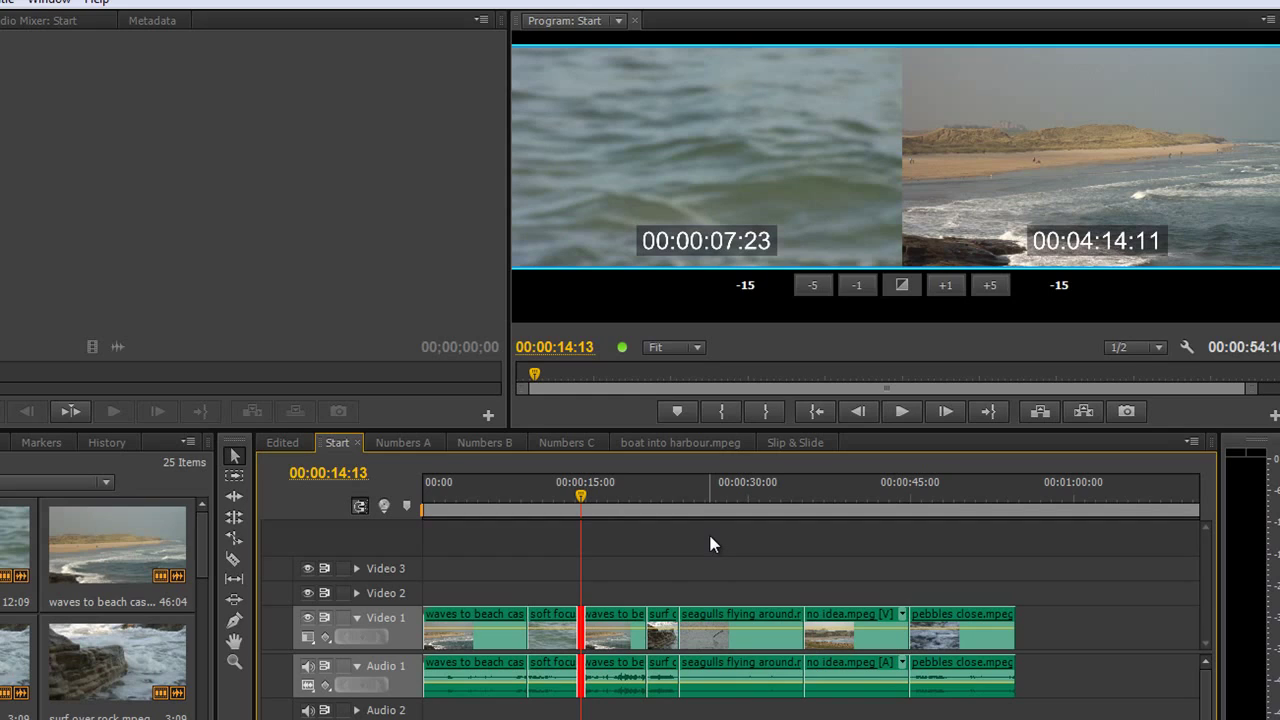
{"action": "type", "text": "15"}
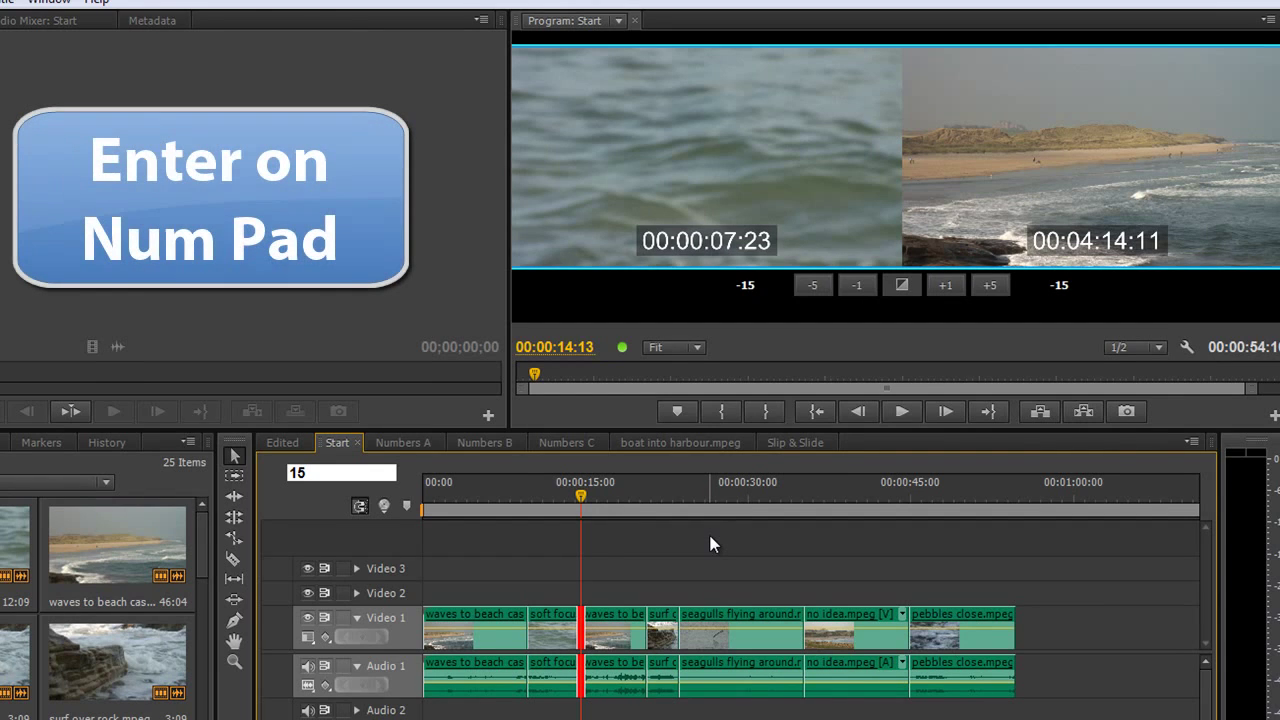
{"action": "key", "text": "KP_Enter"}
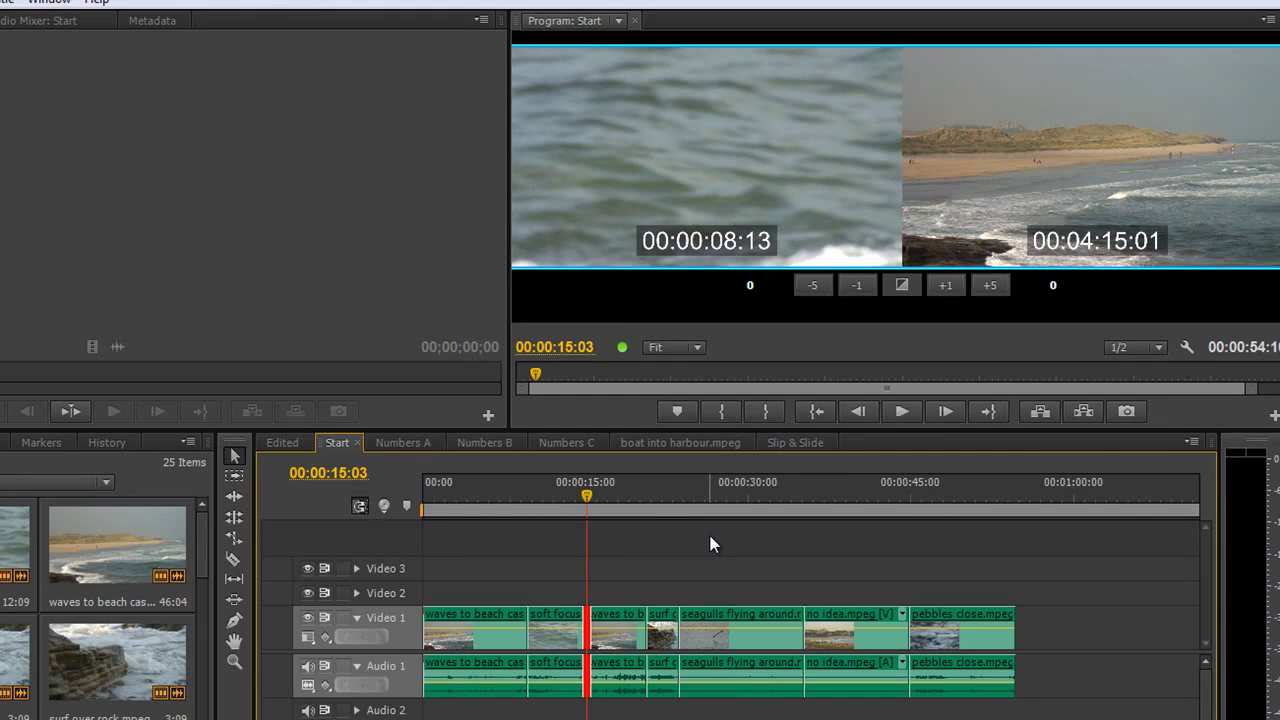
- Roll the soft focus sea–waves to beach cut numerically by -15, +30 and -45 frames
{"action": "type", "text": "-15"}
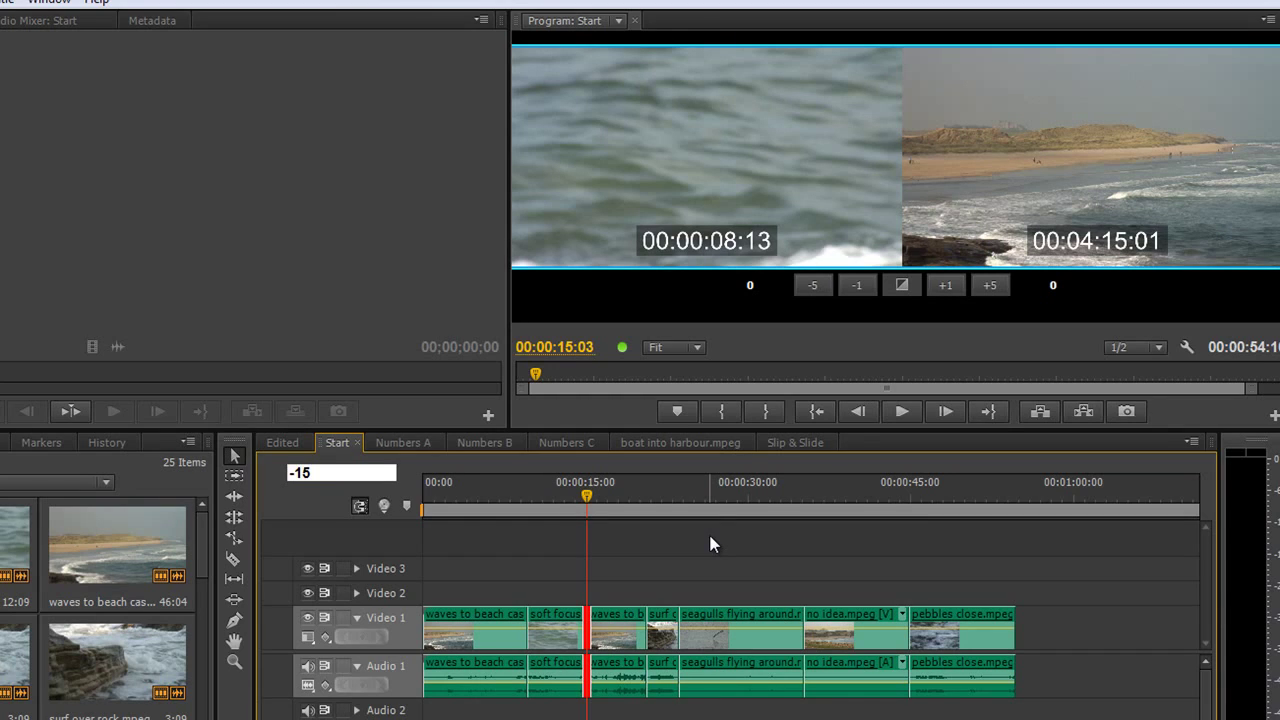
{"action": "key", "text": "Return"}
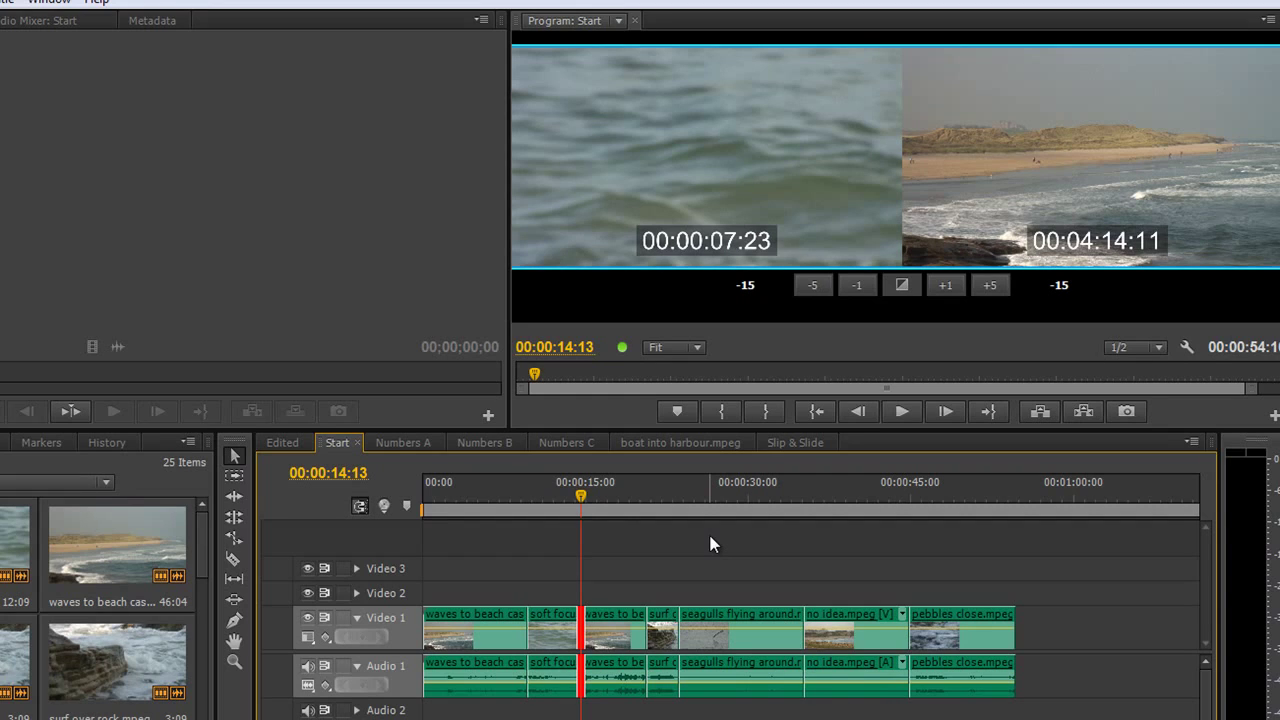
{"action": "type", "text": "30"}
{"action": "key", "text": "Return"}
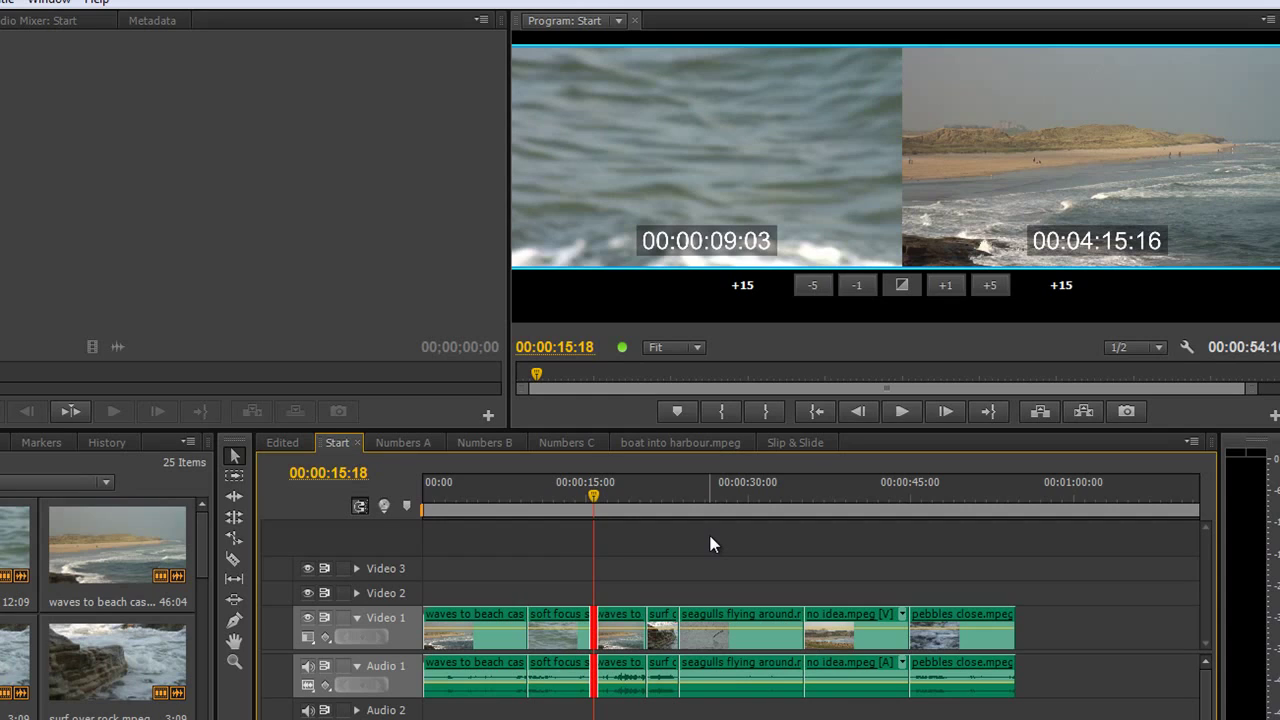
{"action": "type", "text": "-18"}
{"action": "key", "text": "BackSpace"}
{"action": "key", "text": "BackSpace"}
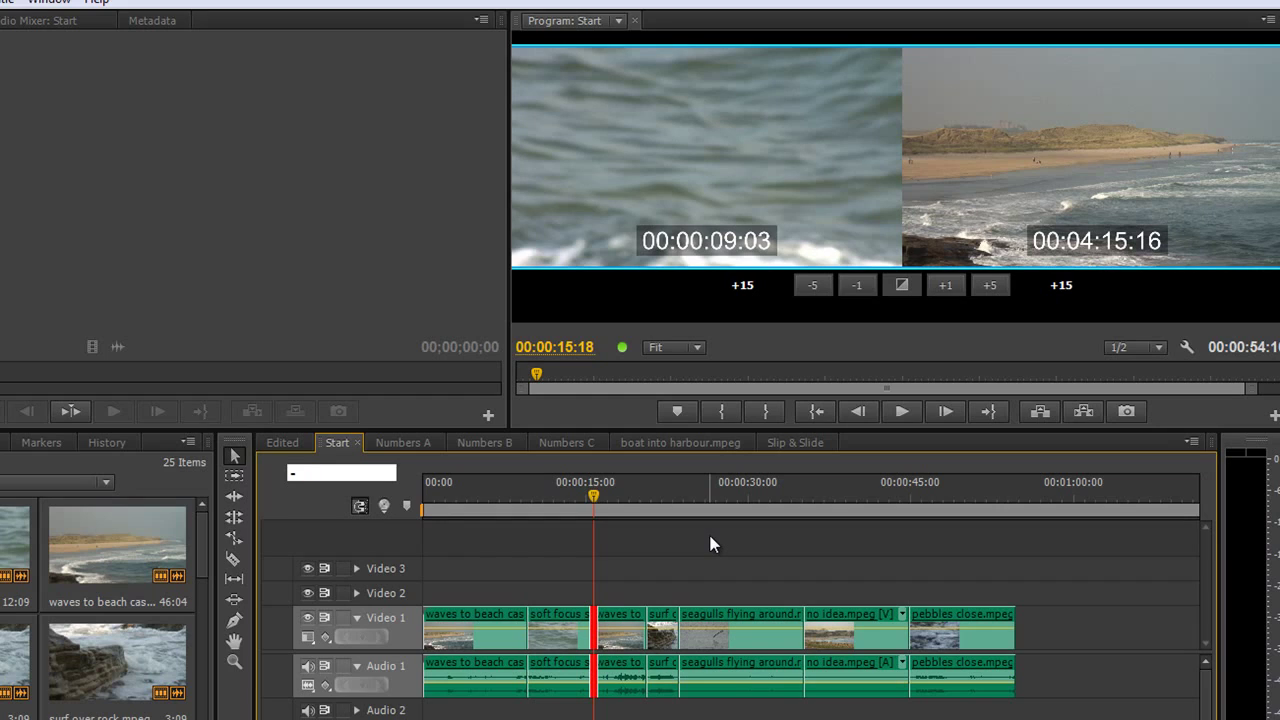
{"action": "type", "text": "45"}
{"action": "key", "text": "Return"}
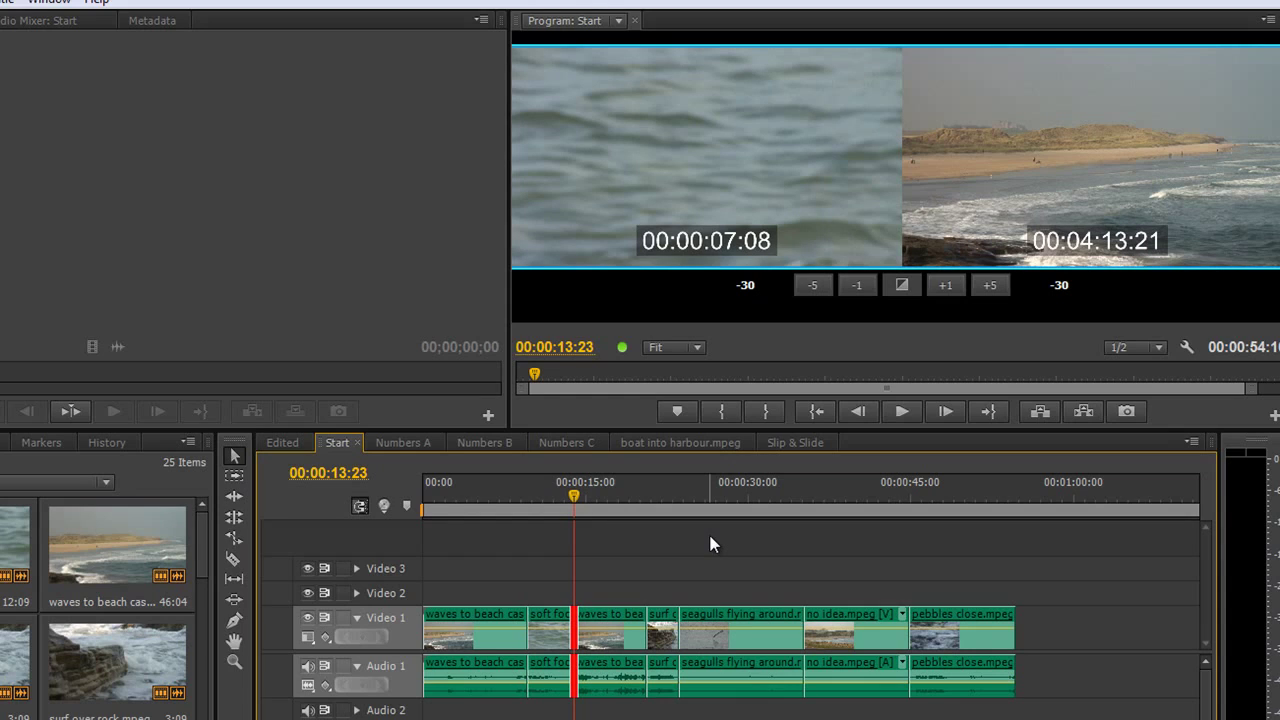
- Try a regular trim of -15 frames on the outgoing soft focus sea clip, undo it and return the cut to rolling
{"action": "key", "text": "ctrl+t"}
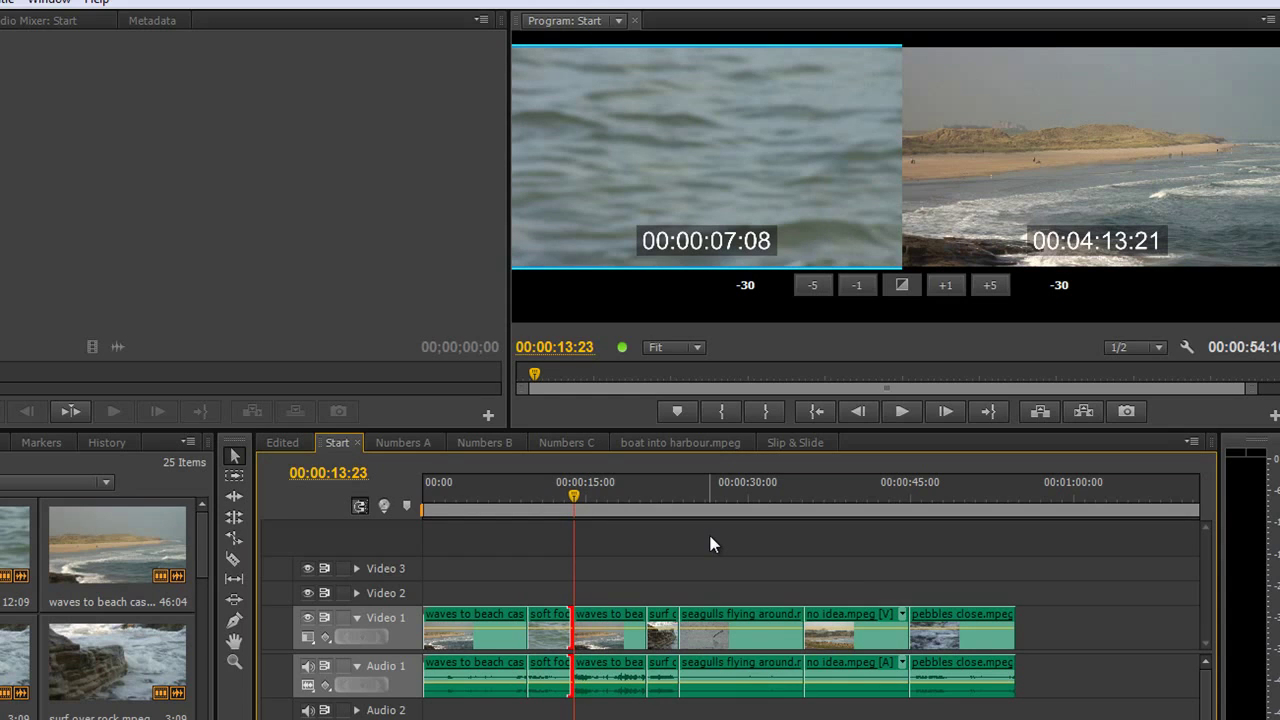
{"action": "type", "text": "-15"}
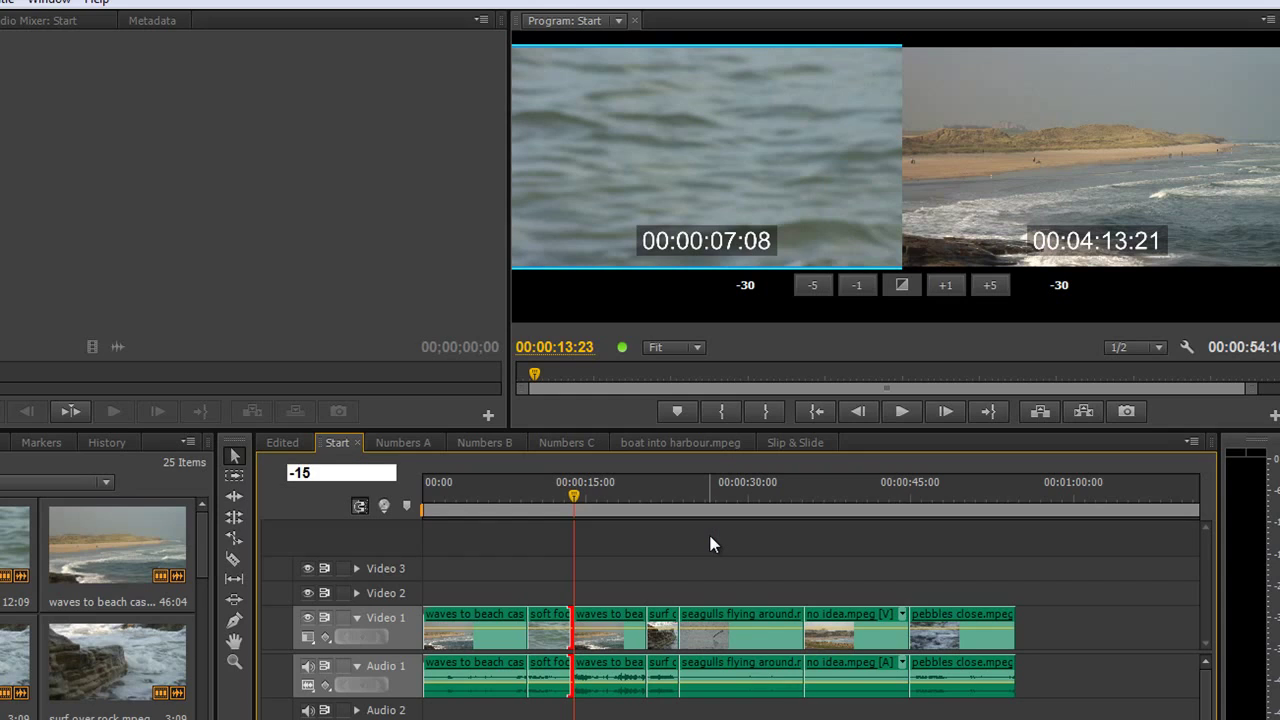
{"action": "key", "text": "Return"}
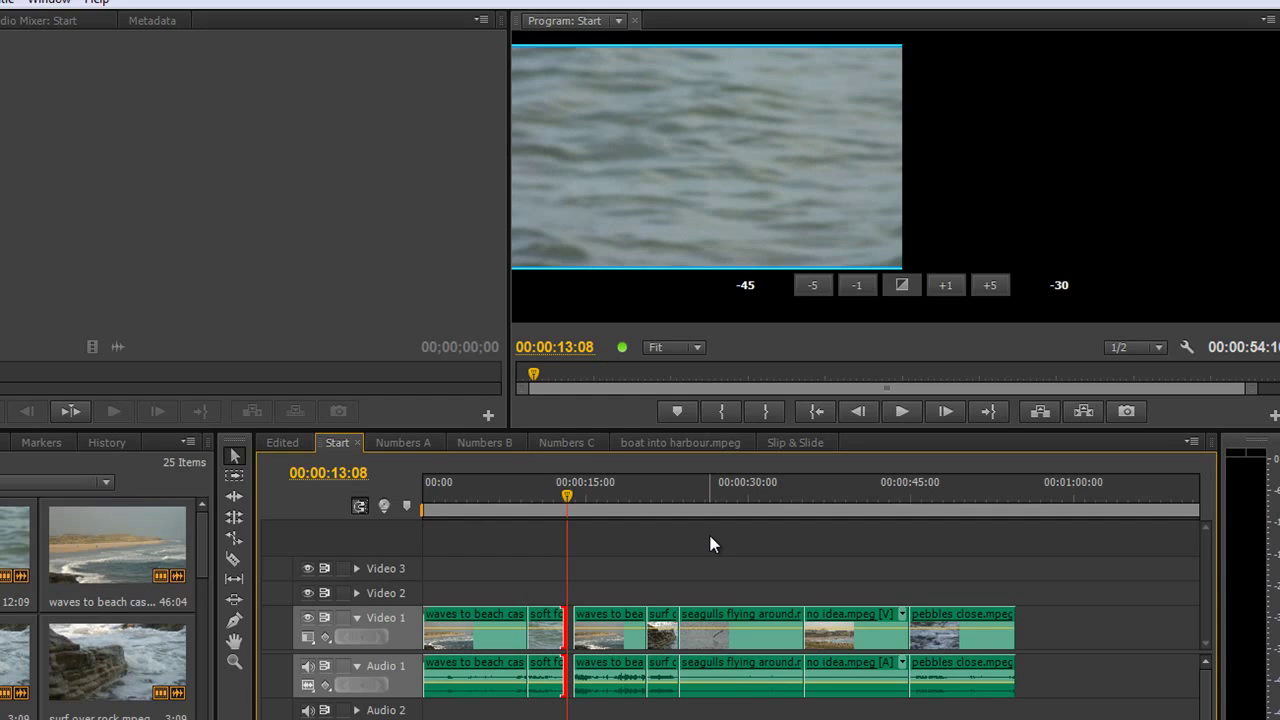
{"action": "key", "text": "ctrl+z"}
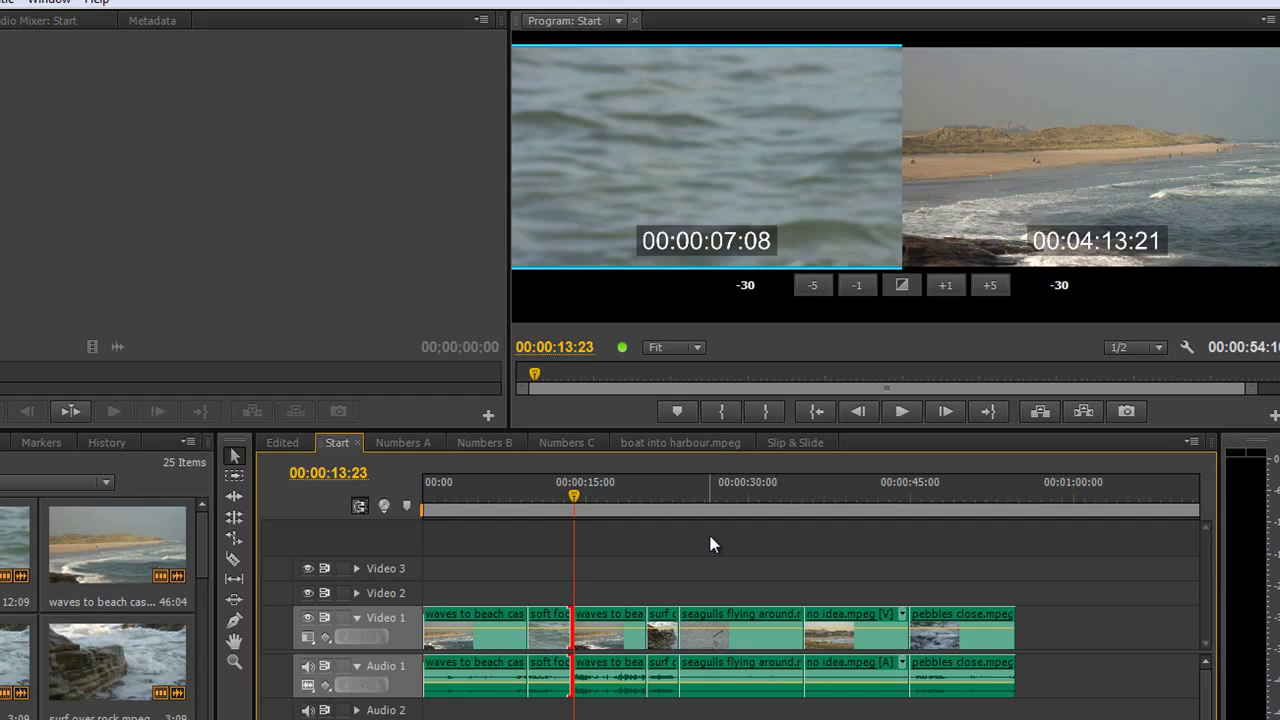
{"action": "key", "text": "ctrl+t"}
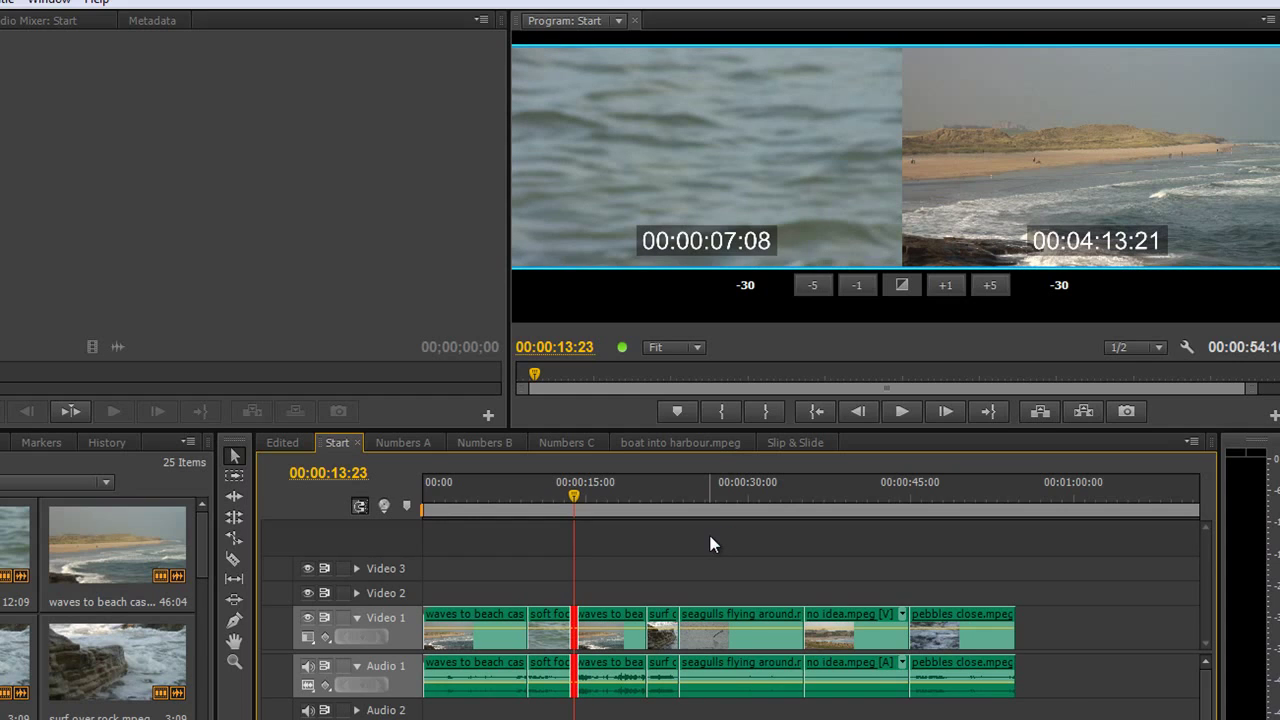
{"action": "key", "text": "ctrl+t"}
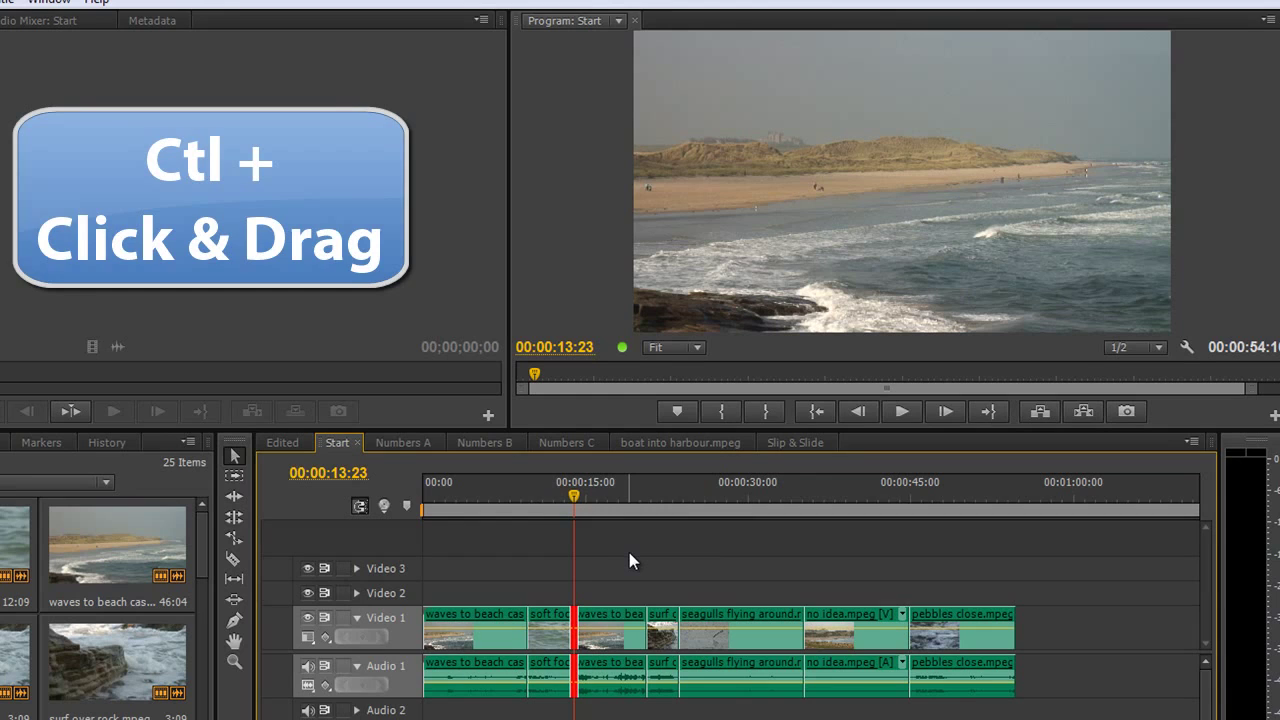
- Select the last four cuts, from before surf over rock to before pebbles close, and roll them together by -15 frames
{"action": "left_click_drag", "start_coordinate": [629, 552], "coordinate": [954, 719]}
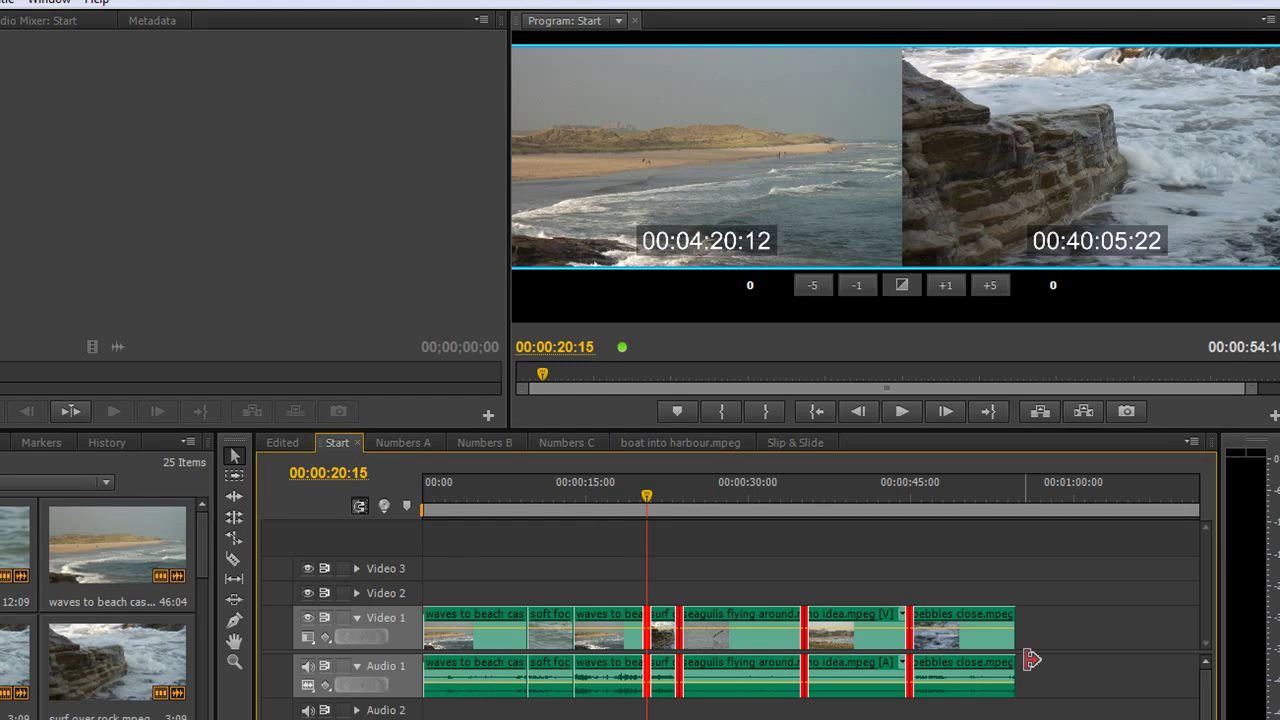
{"action": "type", "text": "-15"}
{"action": "key", "text": "Return"}
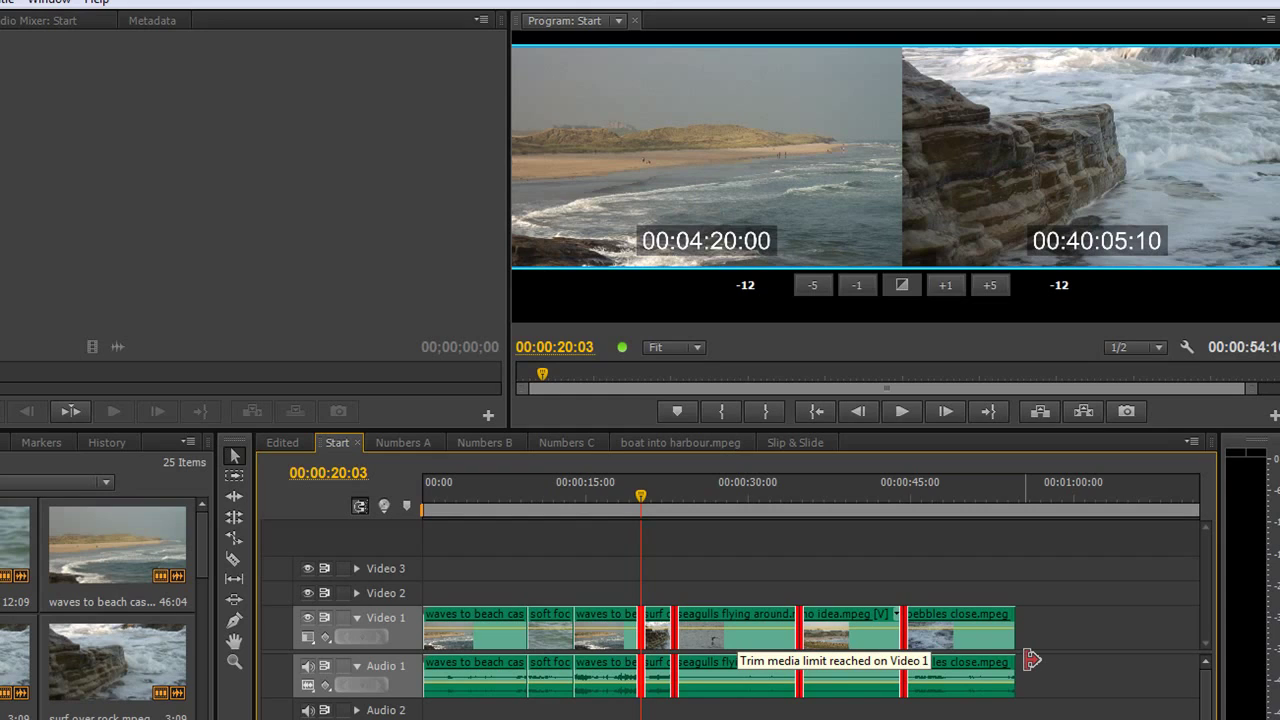
- Roll the four selected cuts 6 frames later and 5 frames earlier, ending at -11
{"action": "key", "text": "ctrl+Right"}
{"action": "key", "text": "ctrl+shift+Right"}
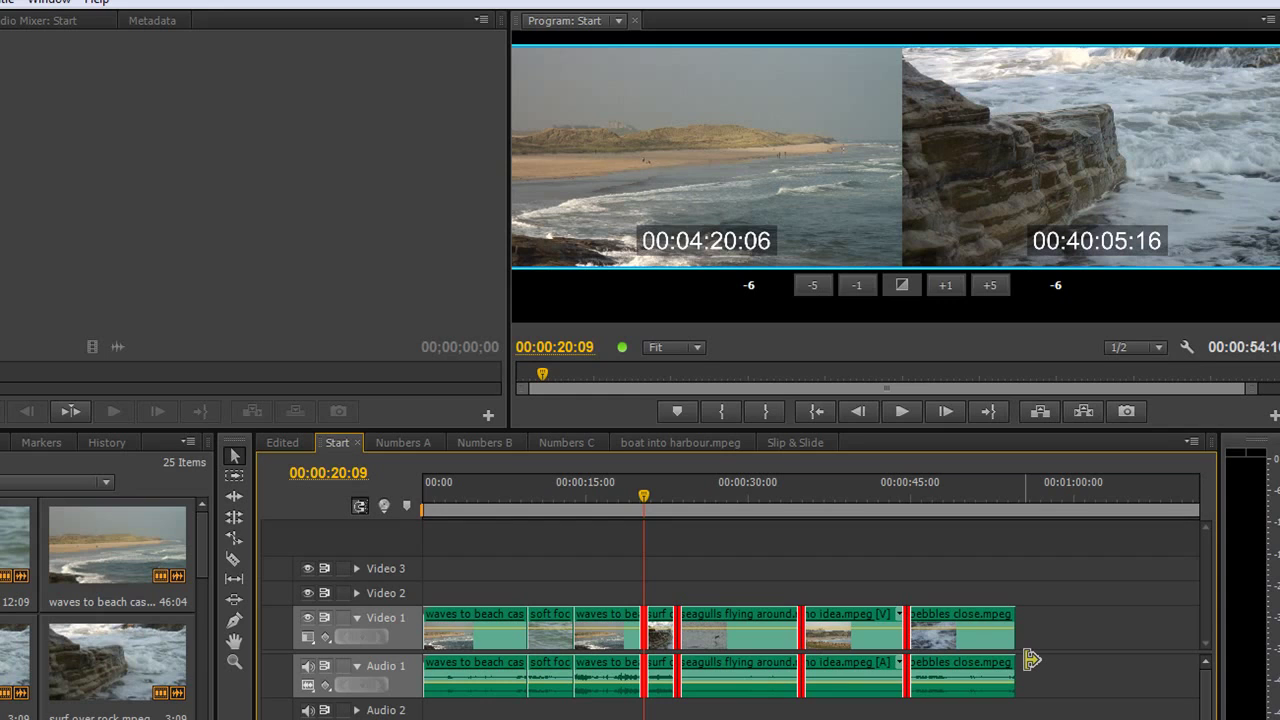
{"action": "key", "text": "ctrl+Left"}
{"action": "key", "text": "ctrl+Left"}
{"action": "key", "text": "ctrl+Left"}
{"action": "key", "text": "ctrl+Left"}
{"action": "key", "text": "ctrl+Left"}
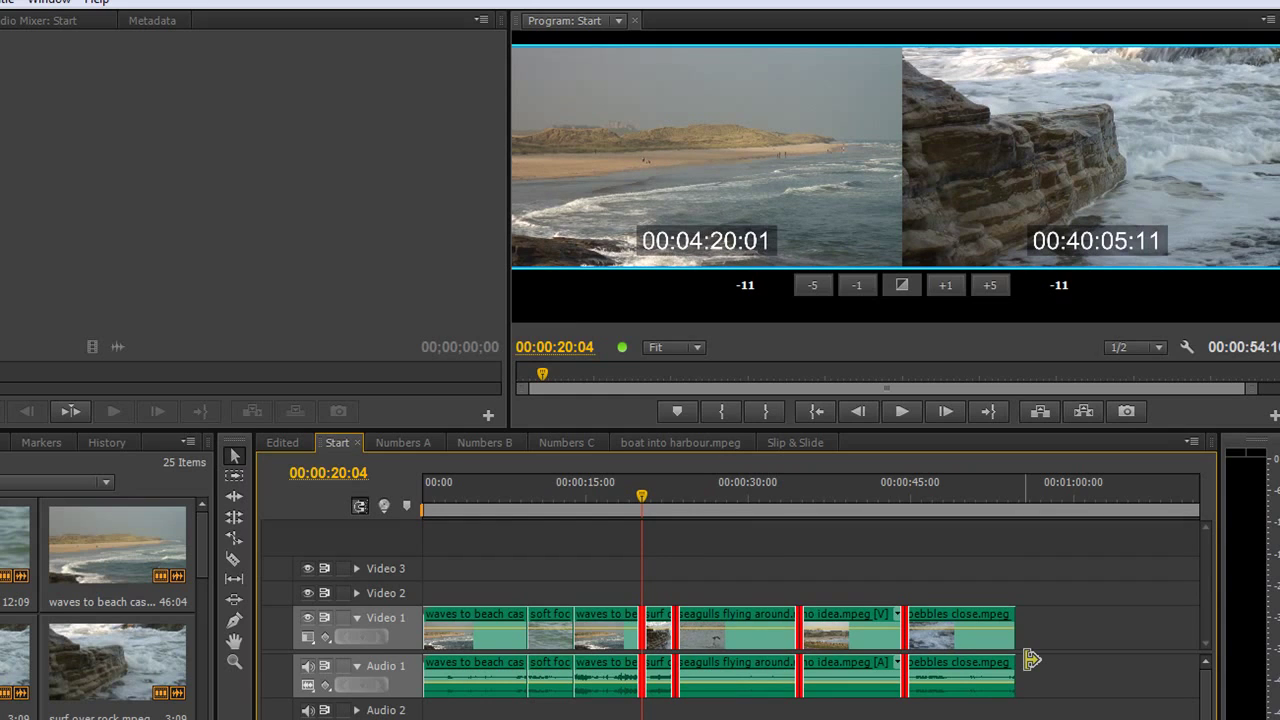
- Preview the edit, roll the four selected cuts forward to -2 and roll them back to -12
{"action": "key", "text": "space"}
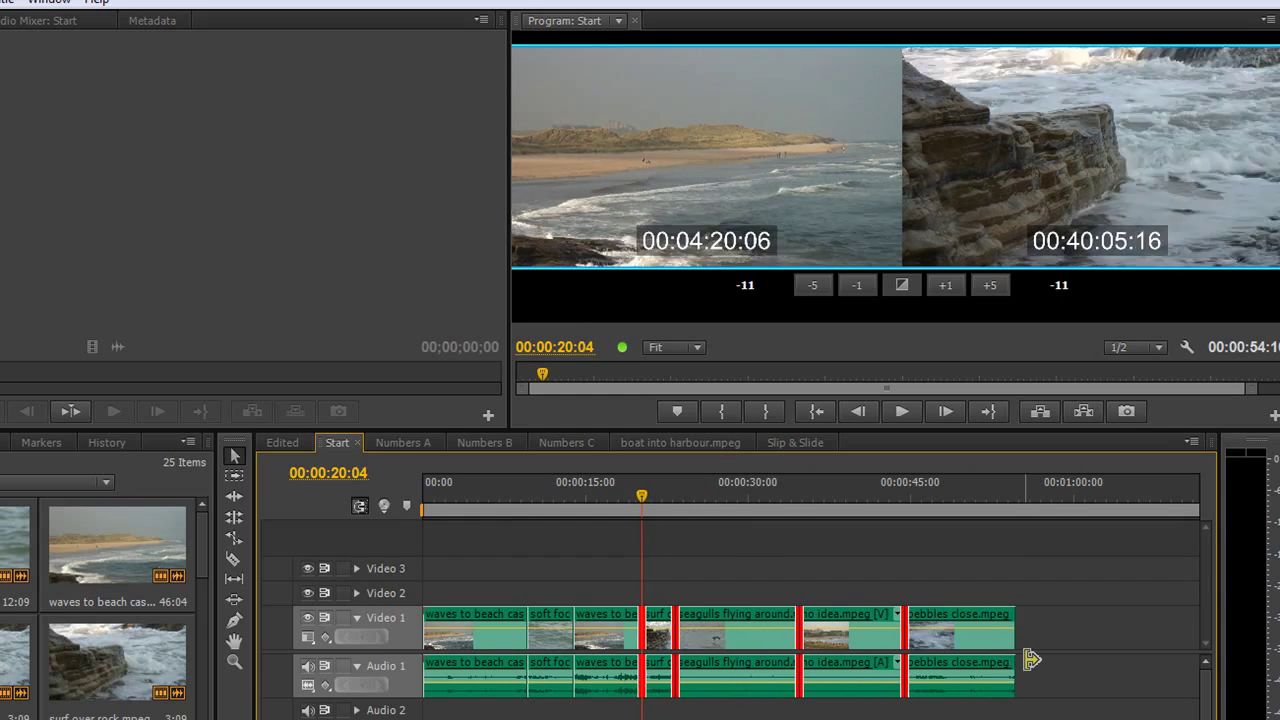
{"action": "key", "text": "ctrl+Right"}
{"action": "key", "text": "ctrl+Right"}
{"action": "key", "text": "ctrl+Right"}
{"action": "key", "text": "ctrl+Right"}
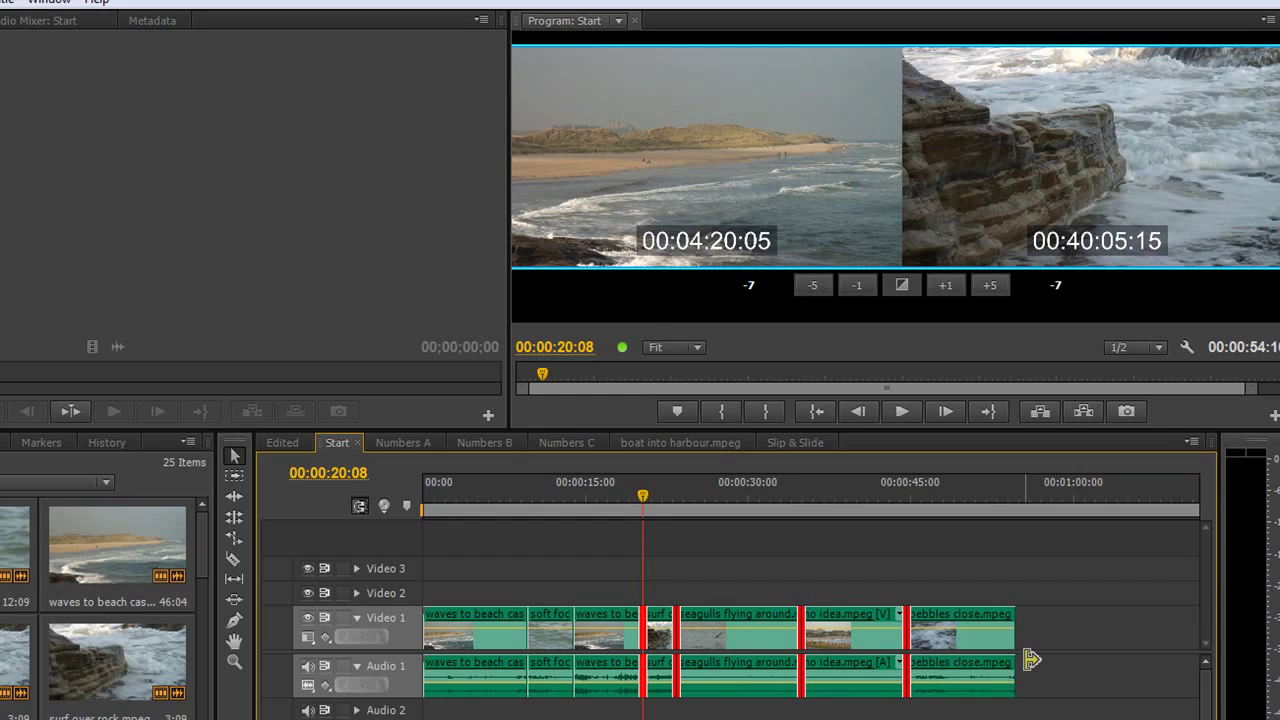
{"action": "key", "text": "ctrl+shift+Right"}
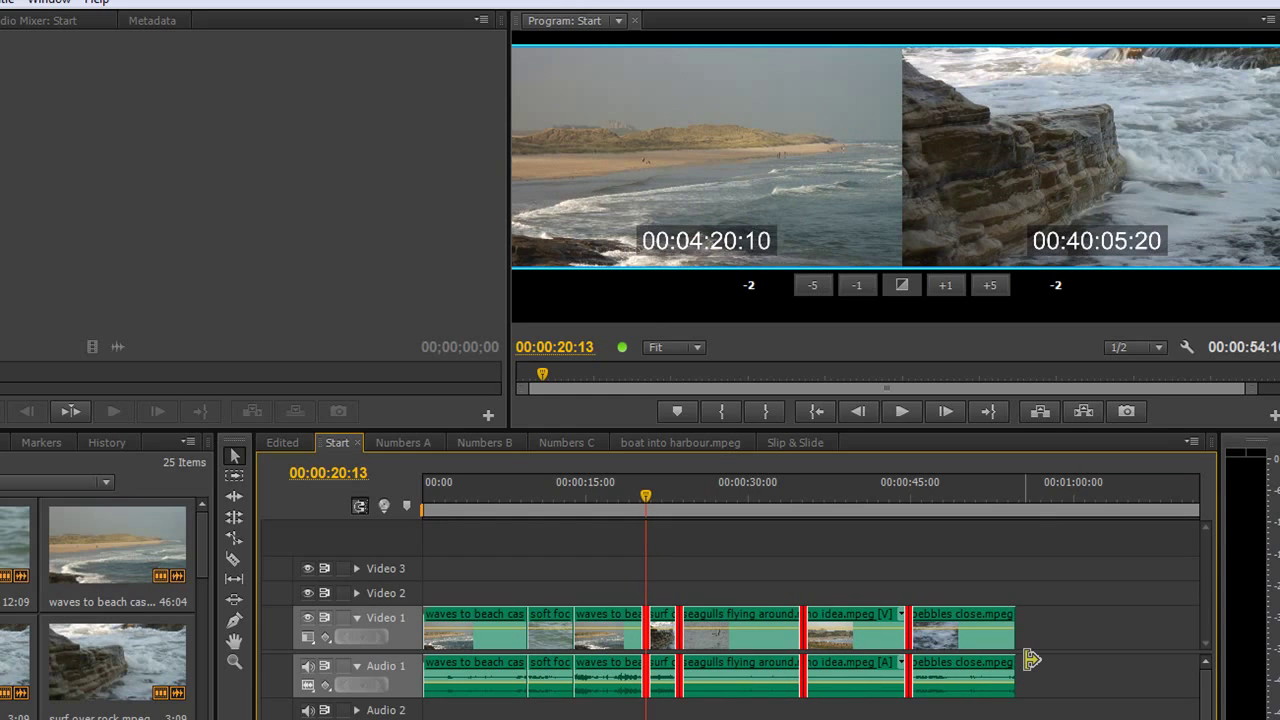
{"action": "key", "text": "ctrl+shift+Left"}
{"action": "key", "text": "ctrl+shift+Left"}
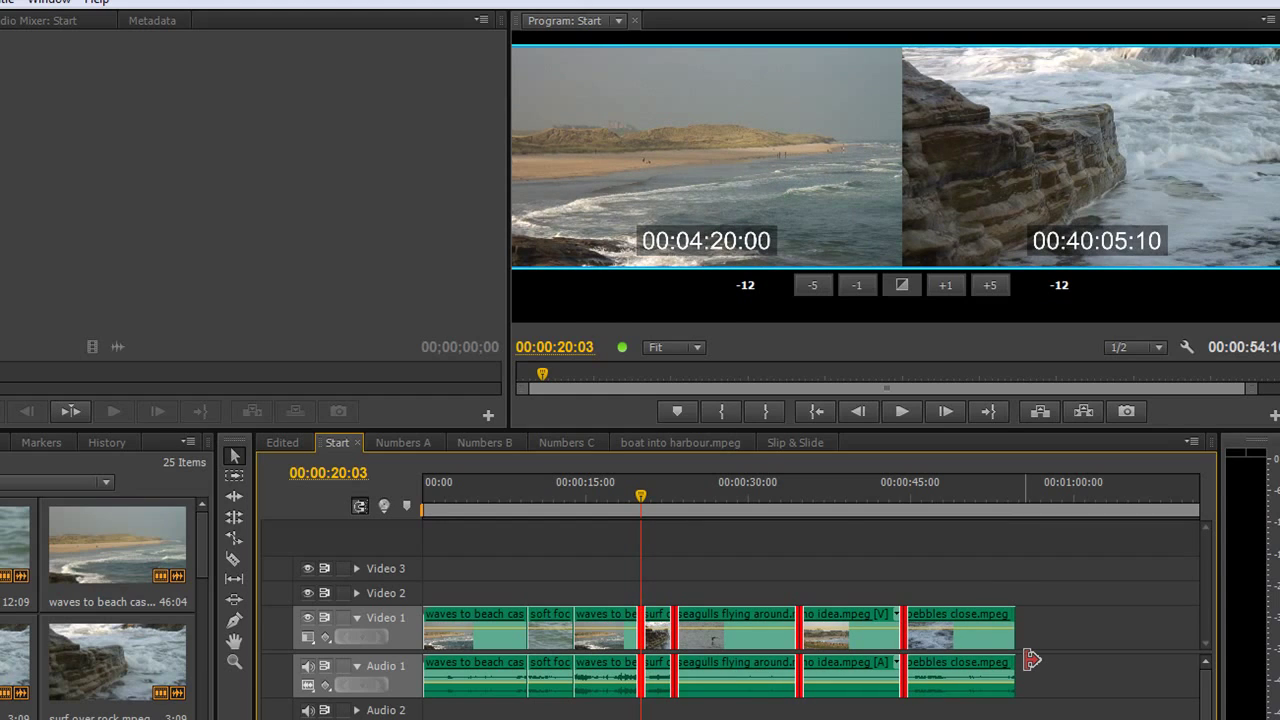
- Step the playhead back two frames and move through the edit points to the first cut, before soft focus sea
{"action": "key", "text": "Left"}
{"action": "key", "text": "Left"}
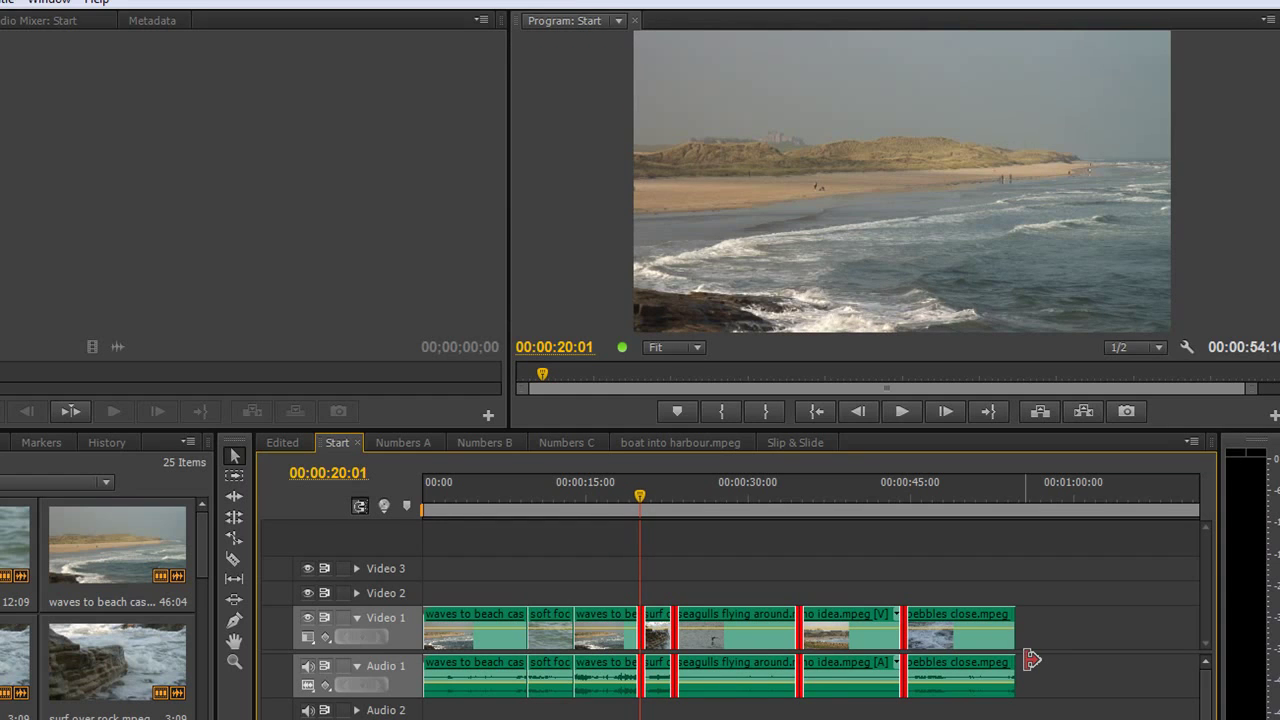
{"action": "key", "text": "Up"}
{"action": "key", "text": "Down"}
{"action": "key", "text": "Down"}
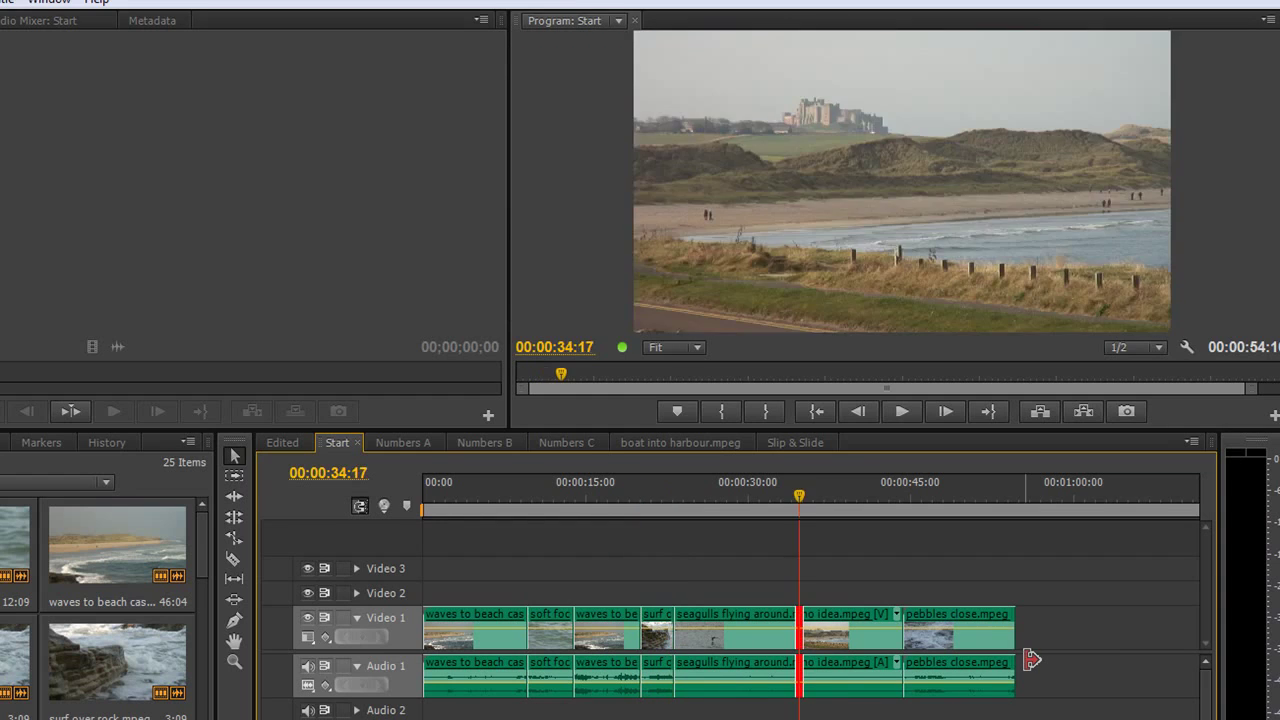
{"action": "key", "text": "Up"}
{"action": "key", "text": "Up"}
{"action": "key", "text": "Up"}
{"action": "key", "text": "Up"}
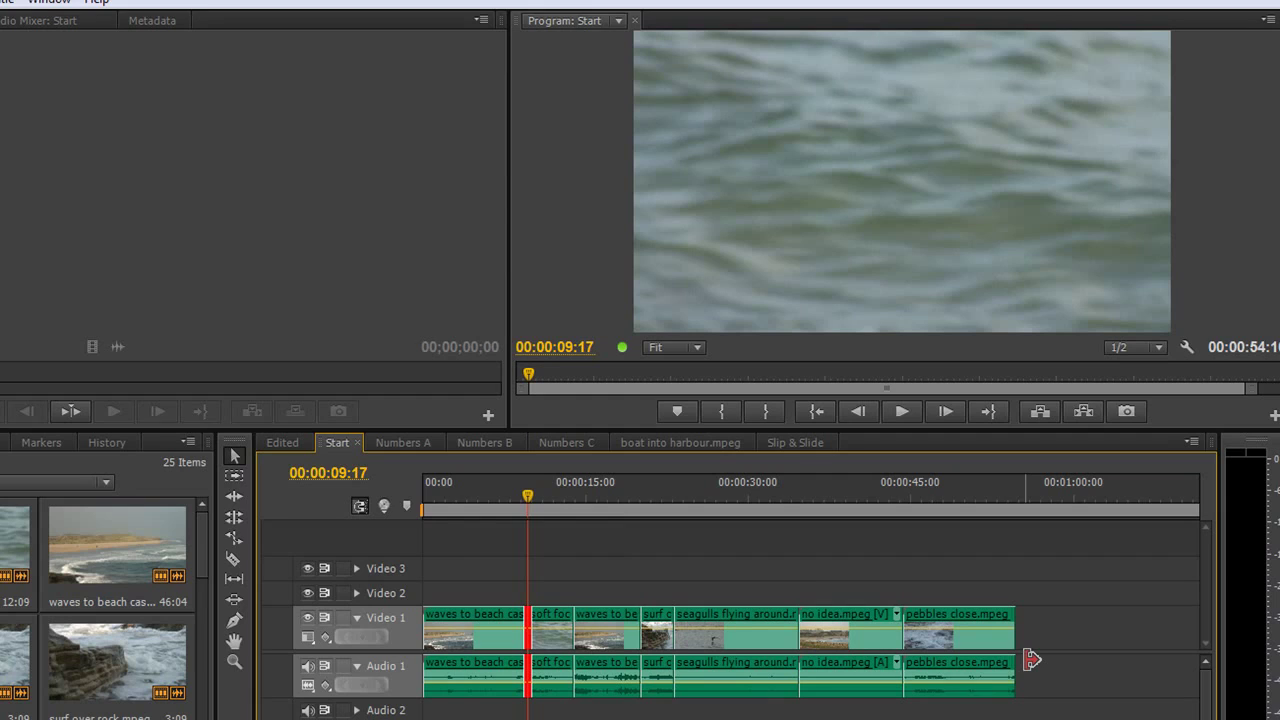
- Toggle the trim type on the first and second cuts and move to the cut before surf over rock
{"action": "key", "text": "shift+t"}
{"action": "key", "text": "shift+t"}
{"action": "key", "text": "shift+t"}
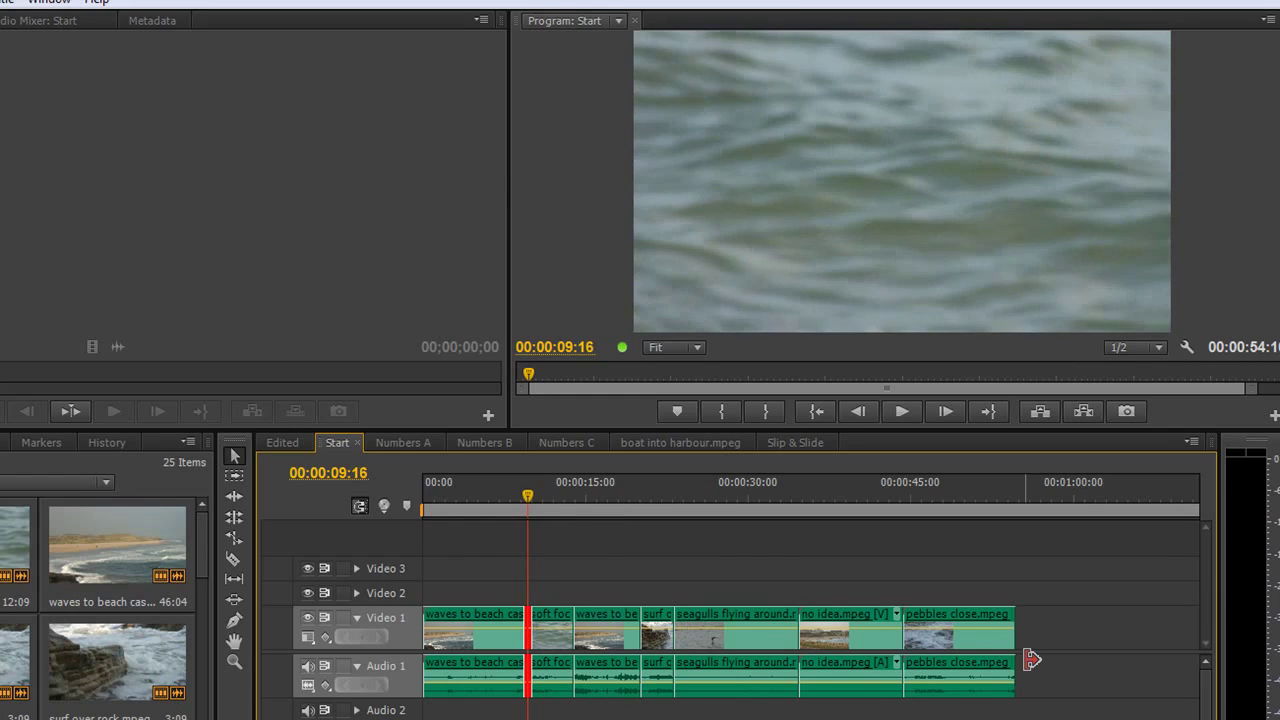
{"action": "key", "text": "Down"}
{"action": "key", "text": "shift+t"}
{"action": "key", "text": "shift+t"}
{"action": "key", "text": "shift+t"}
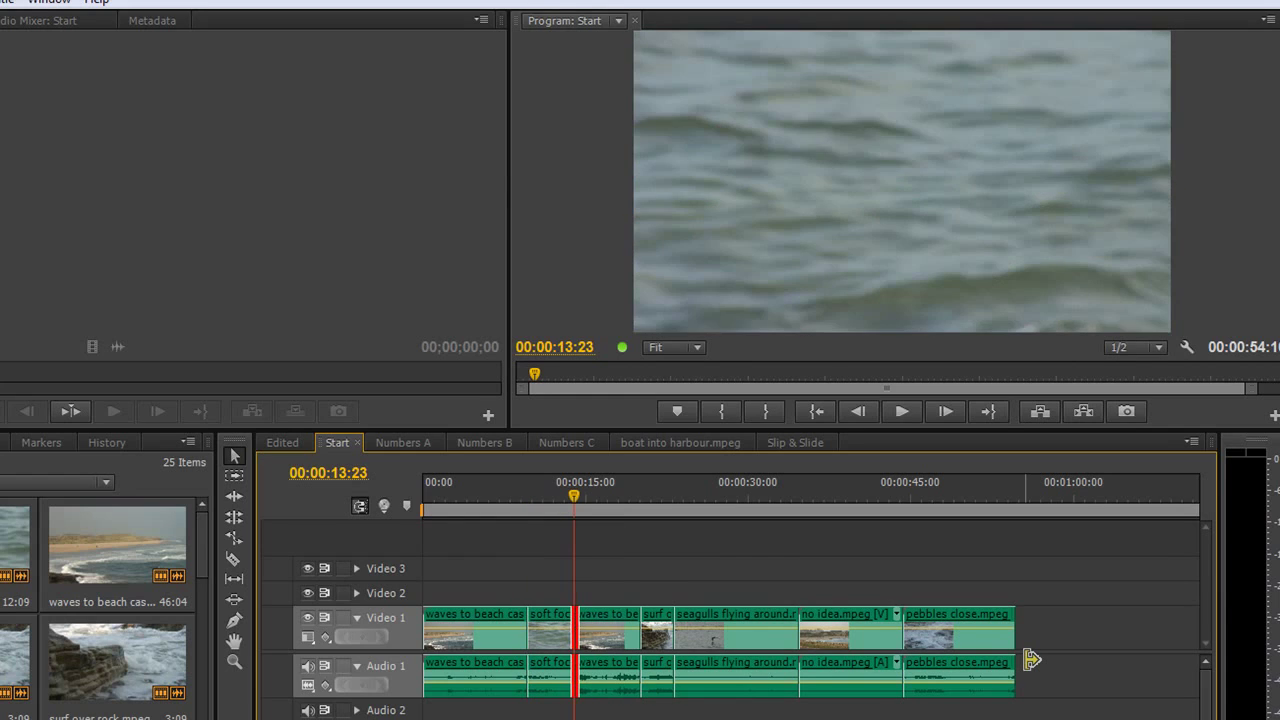
{"action": "key", "text": "Down"}
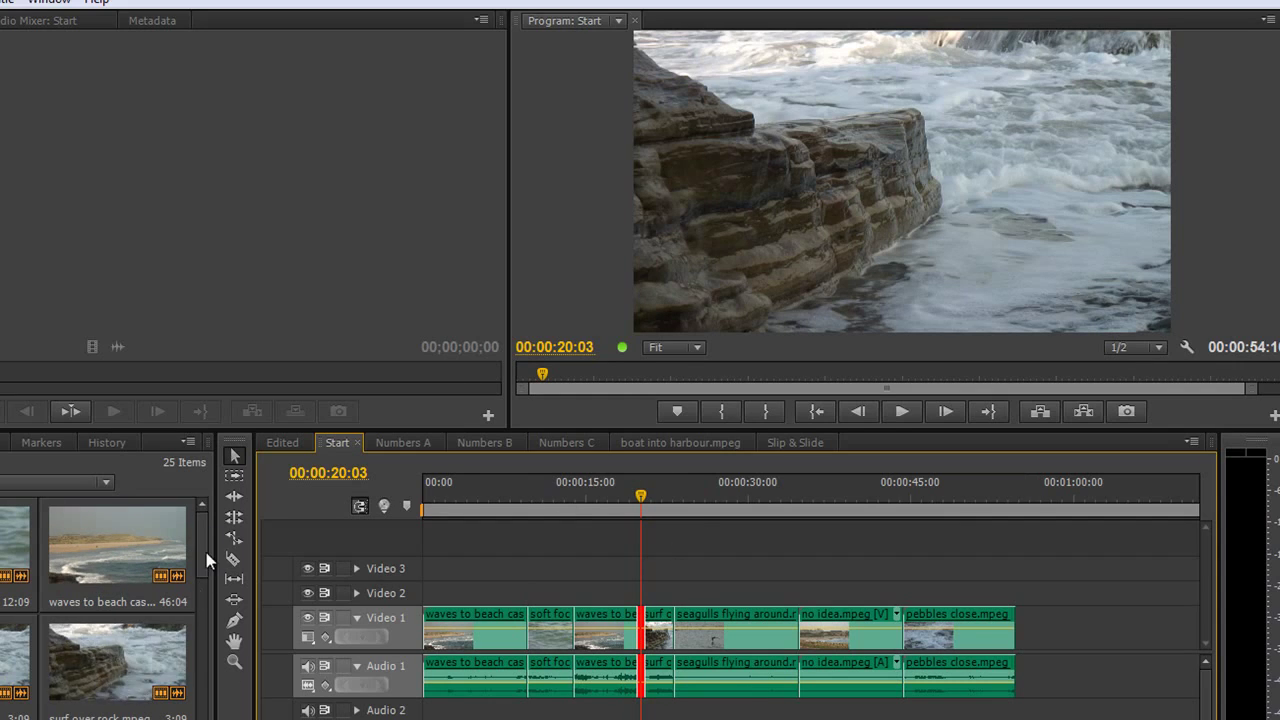
- Place the grotty flags + bird clip on Video 2 above the seagulls clip, starting at about 00:00:26
{"action": "left_click_drag", "start_coordinate": [206, 552], "coordinate": [197, 677]}
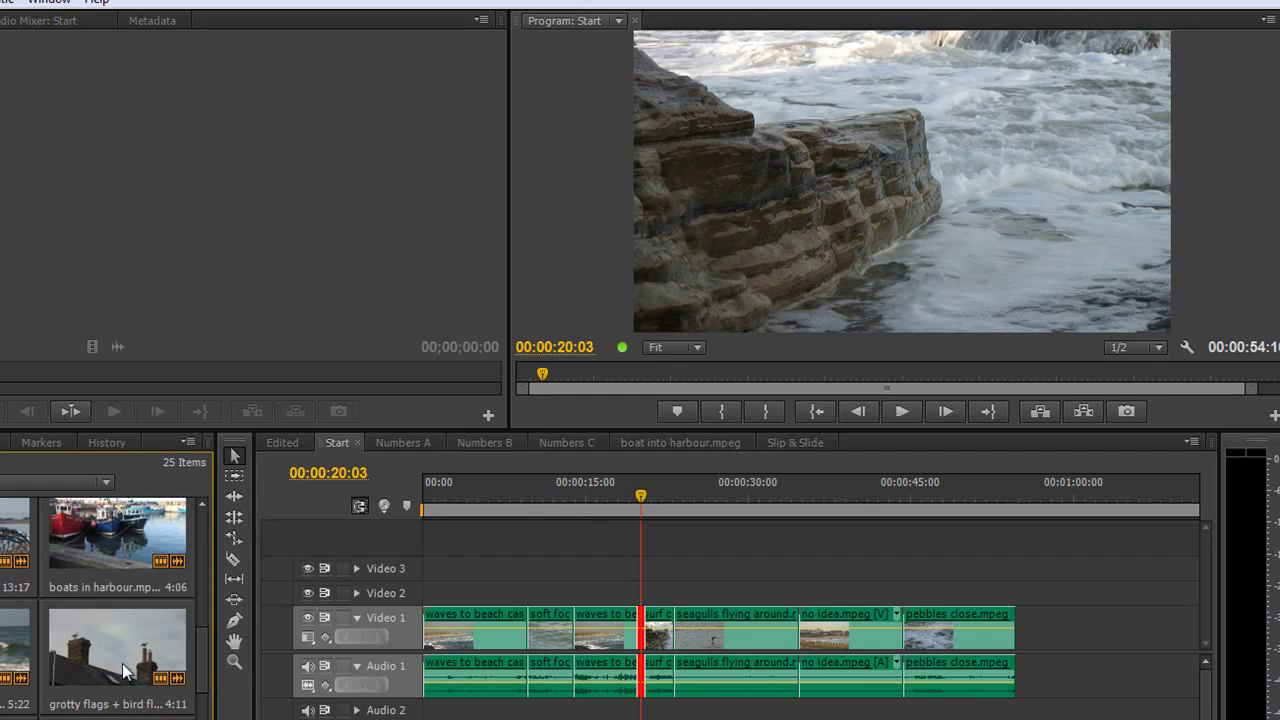
{"action": "left_click_drag", "start_coordinate": [120, 655], "coordinate": [712, 597]}
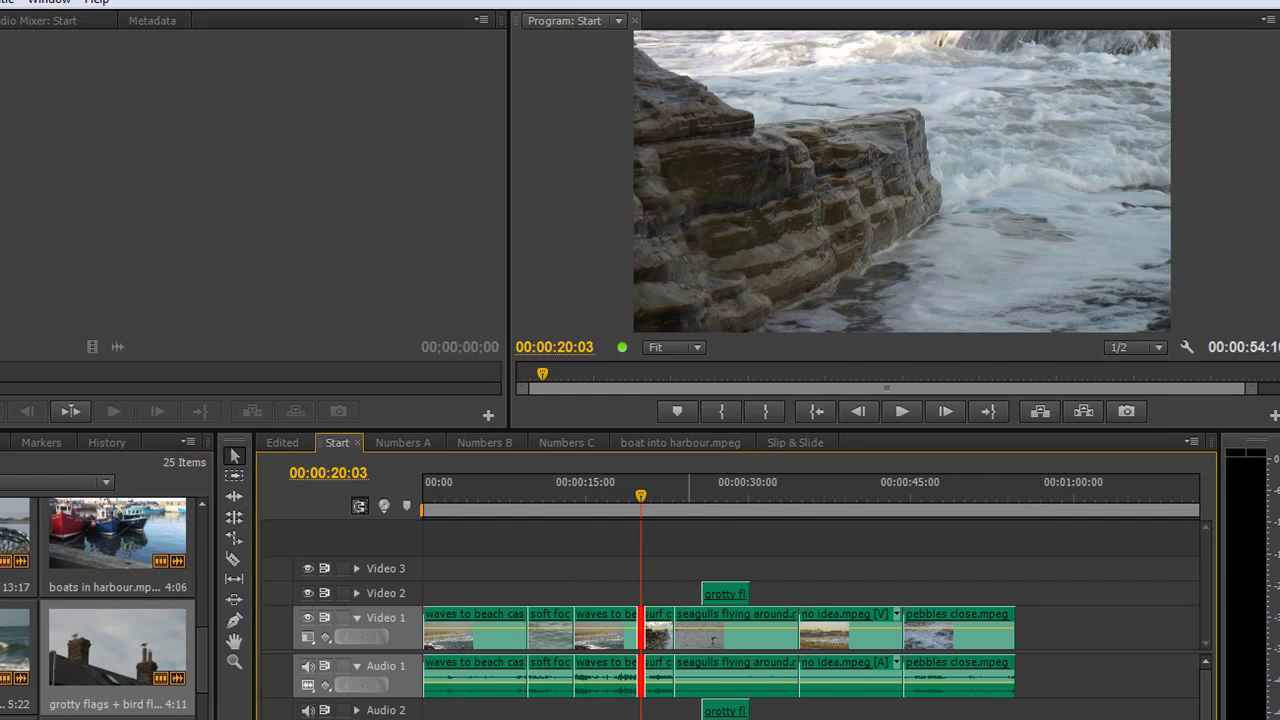
- Place the island lighthouse castle clip on Video 2 directly after the grotty flags clip and trim its end to about 00:00:37
{"action": "mouse_move", "coordinate": [202, 652]}
{"action": "left_mouse_down"}
{"action": "mouse_move", "coordinate": [200, 707]}
{"action": "mouse_move", "coordinate": [192, 612]}
{"action": "mouse_move", "coordinate": [200, 640]}
{"action": "left_mouse_up"}
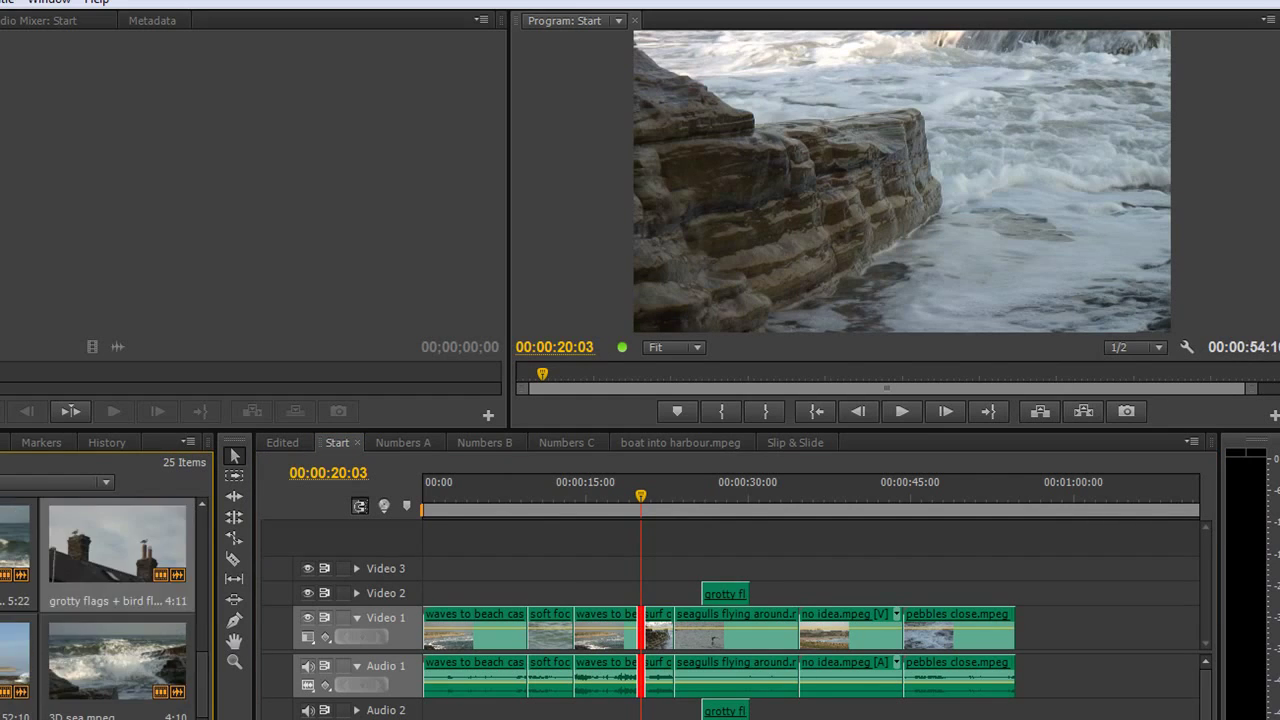
{"action": "left_click_drag", "start_coordinate": [15, 660], "coordinate": [766, 600]}
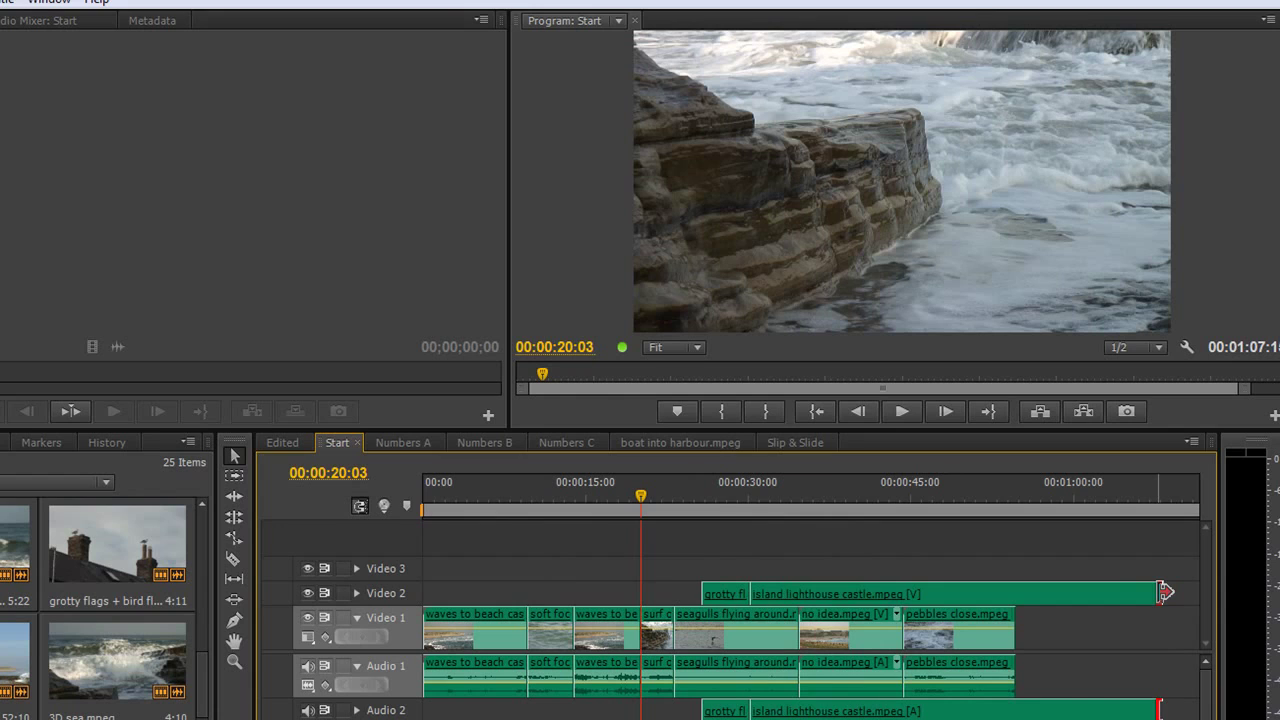
{"action": "left_click_drag", "start_coordinate": [1163, 591], "coordinate": [828, 591]}
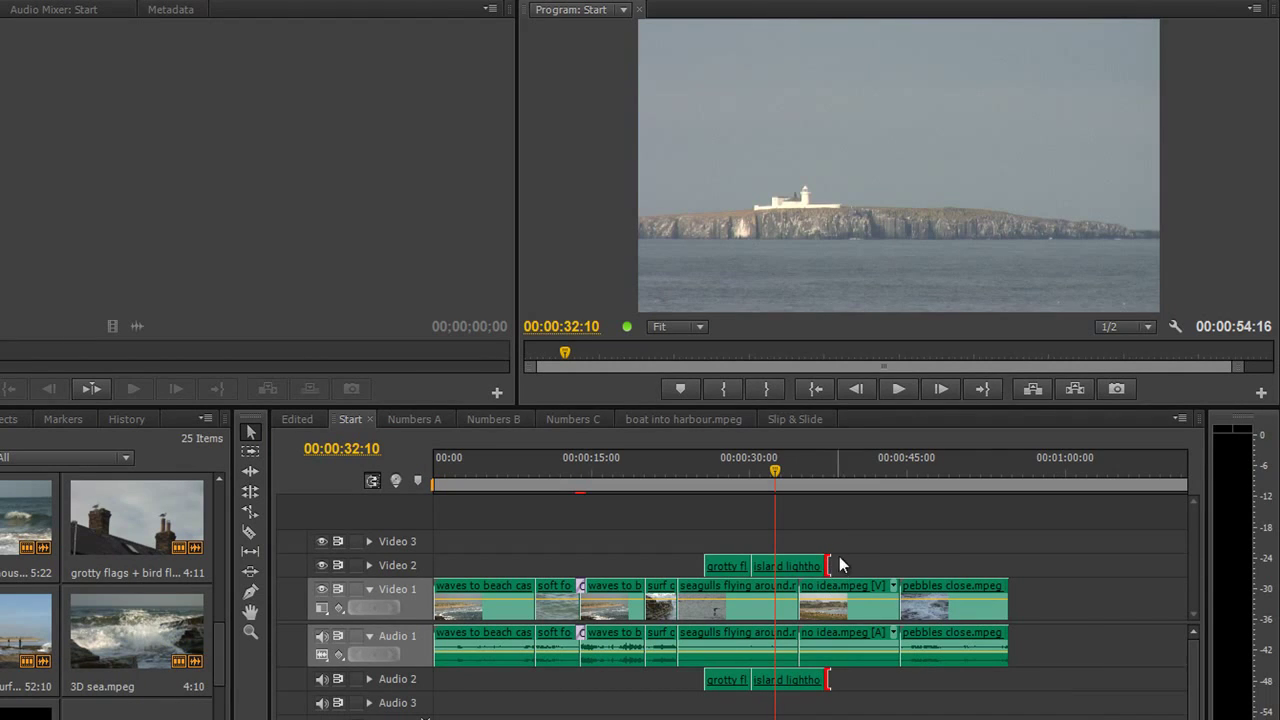
- Open trim mode at the end of the lighthouse clip and move back through the edit points to the cut before the seagulls clip
{"action": "key", "text": "t"}
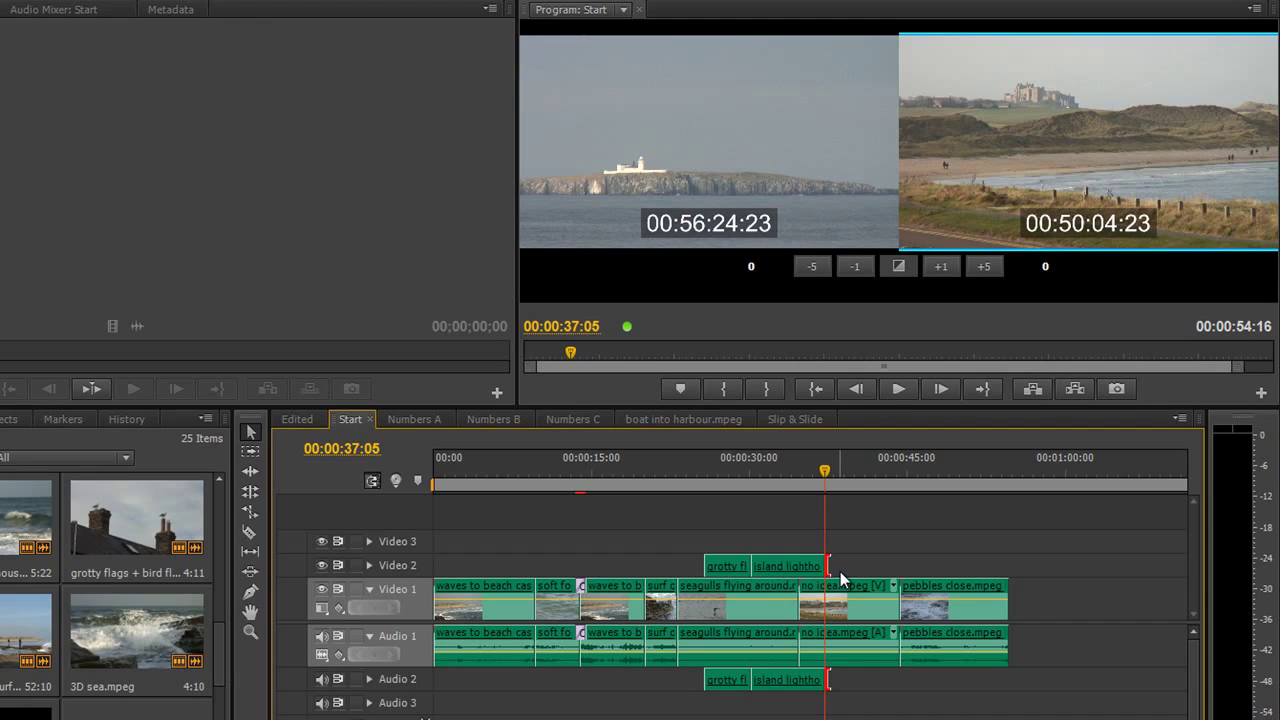
{"action": "key", "text": "Up"}
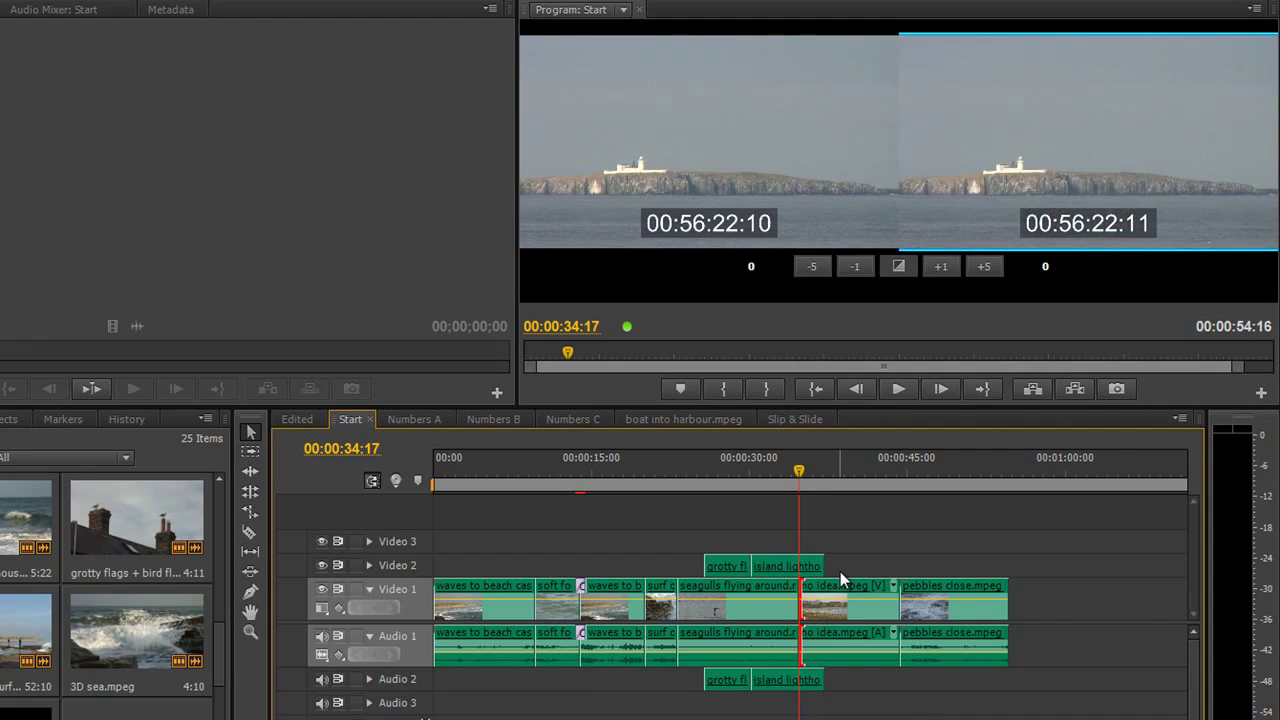
{"action": "key", "text": "Up"}
{"action": "key", "text": "Down"}
{"action": "key", "text": "Up"}
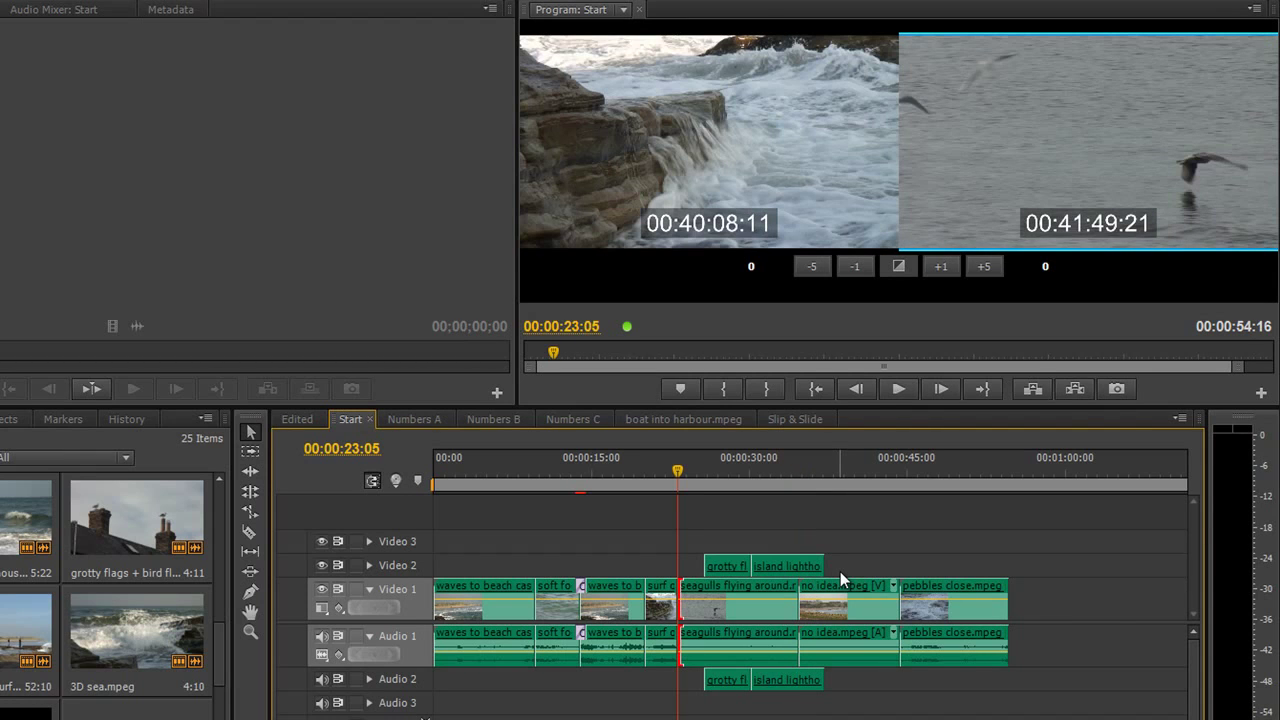
- Switch the cut before the seagulls clip to a rolling trim, preview the edit and return to trim mode there
{"action": "key", "text": "space"}
{"action": "key", "text": "shift+t"}
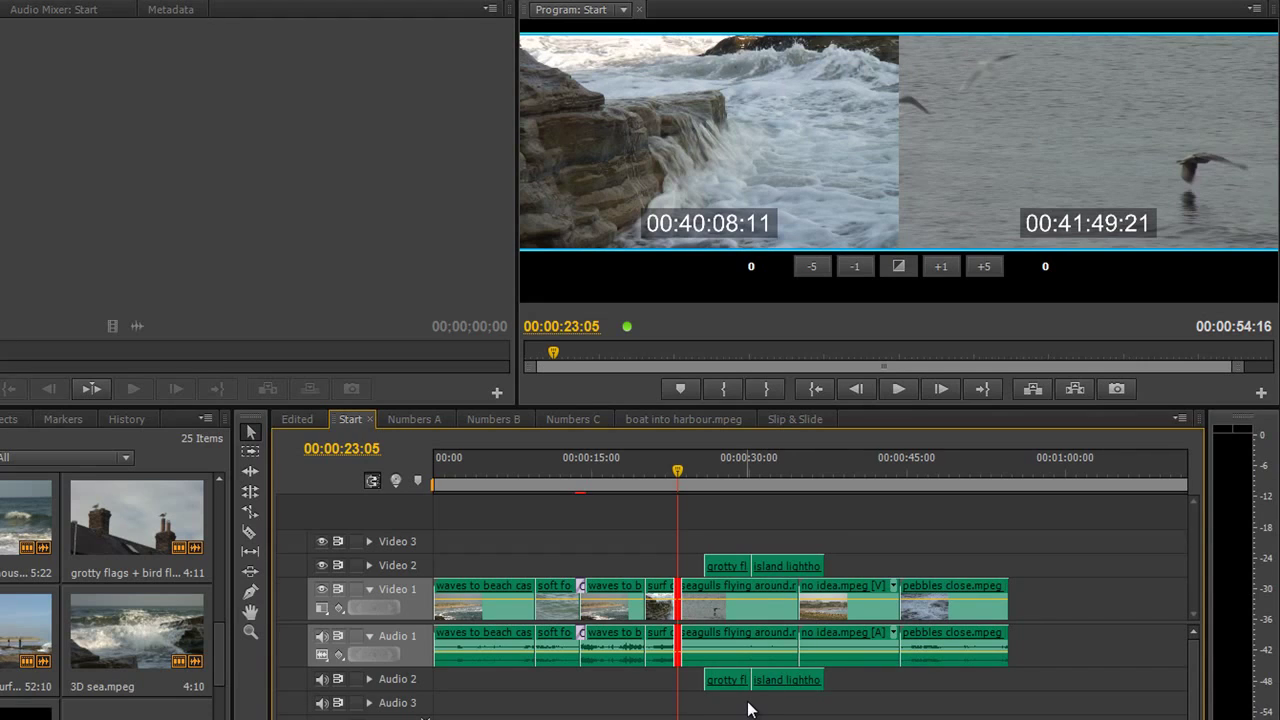
{"action": "key", "text": "space"}
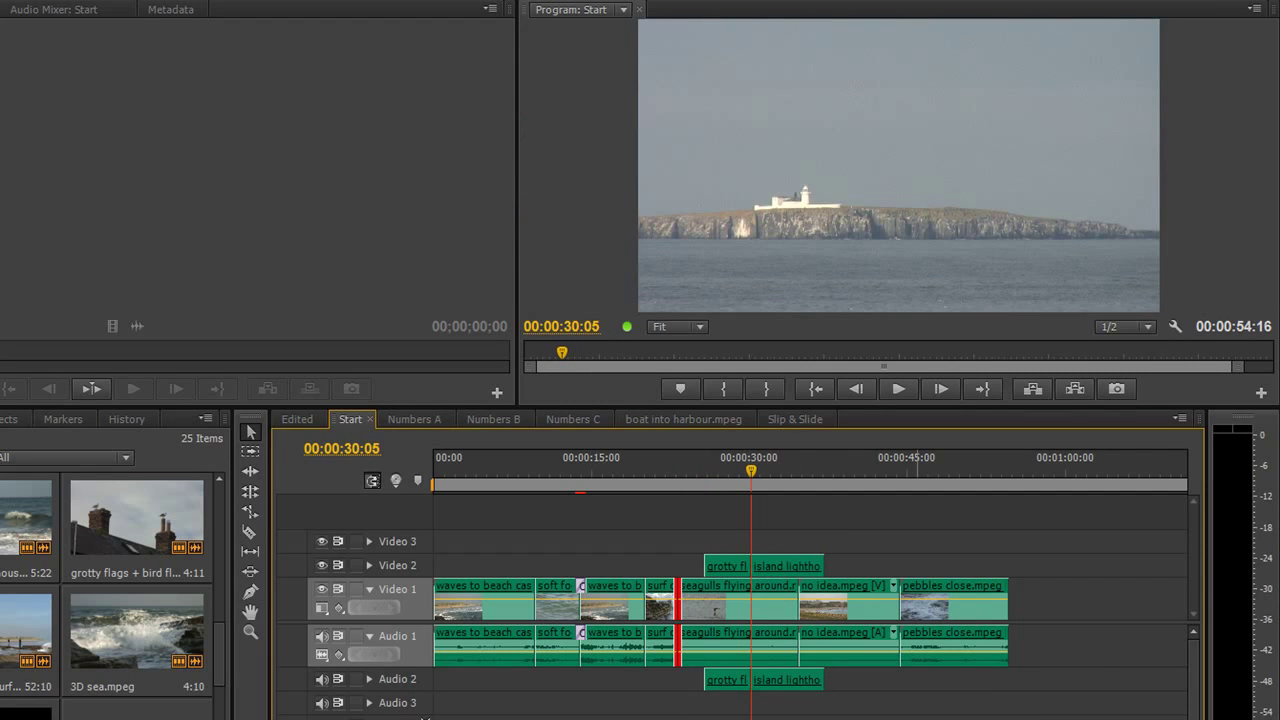
{"action": "key", "text": "shift+t"}
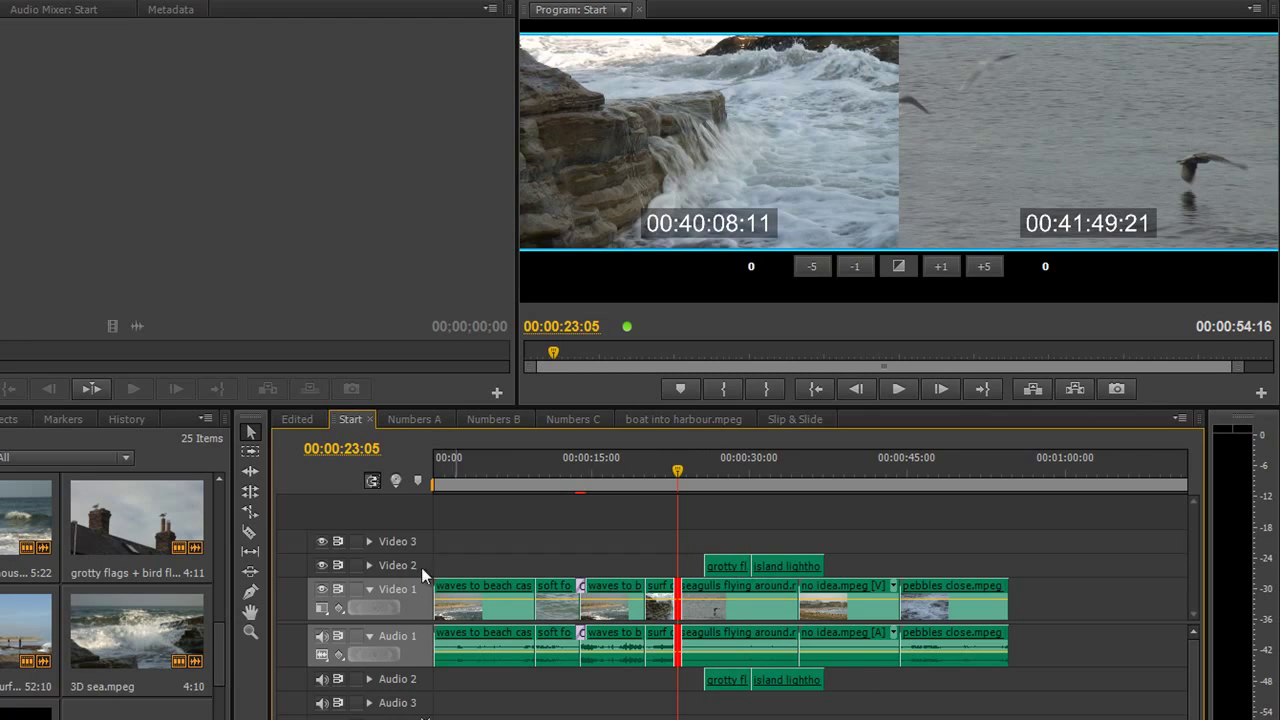
- Target Video 2 and Audio 2 instead of Video 1 and Audio 1, and step the playhead back four frames
{"action": "left_click", "coordinate": [390, 563]}
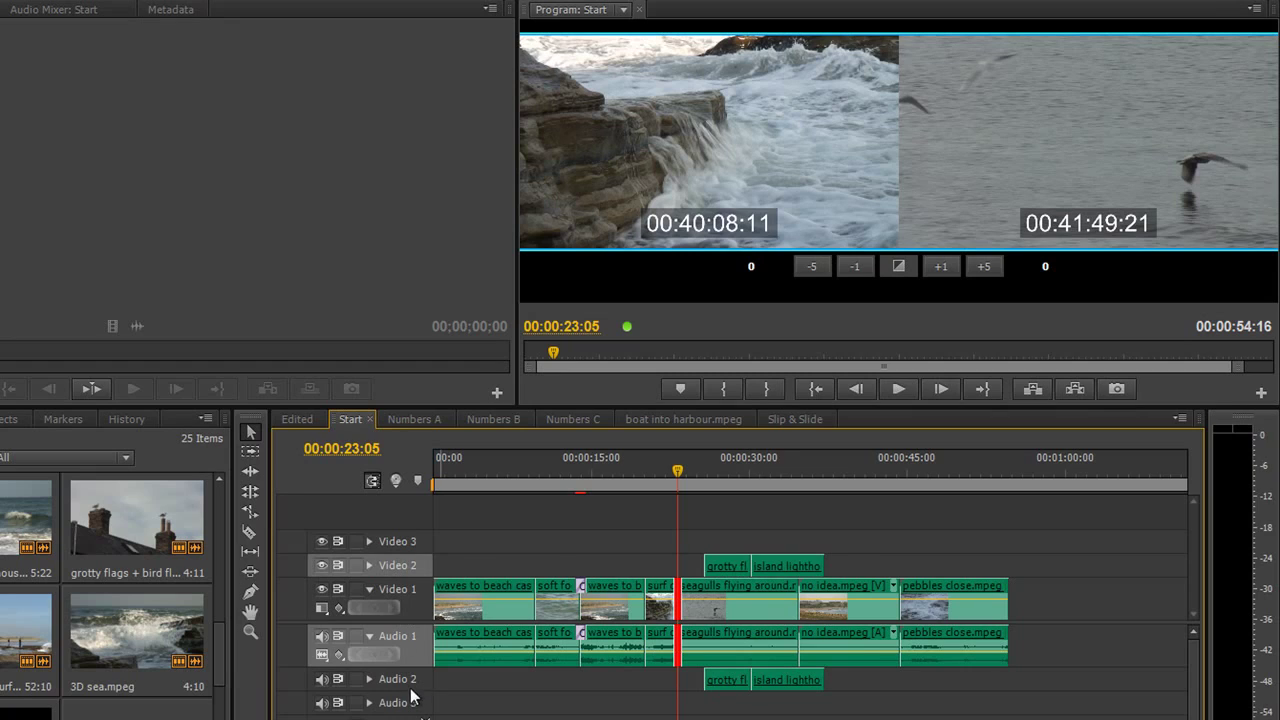
{"action": "left_click", "coordinate": [414, 680]}
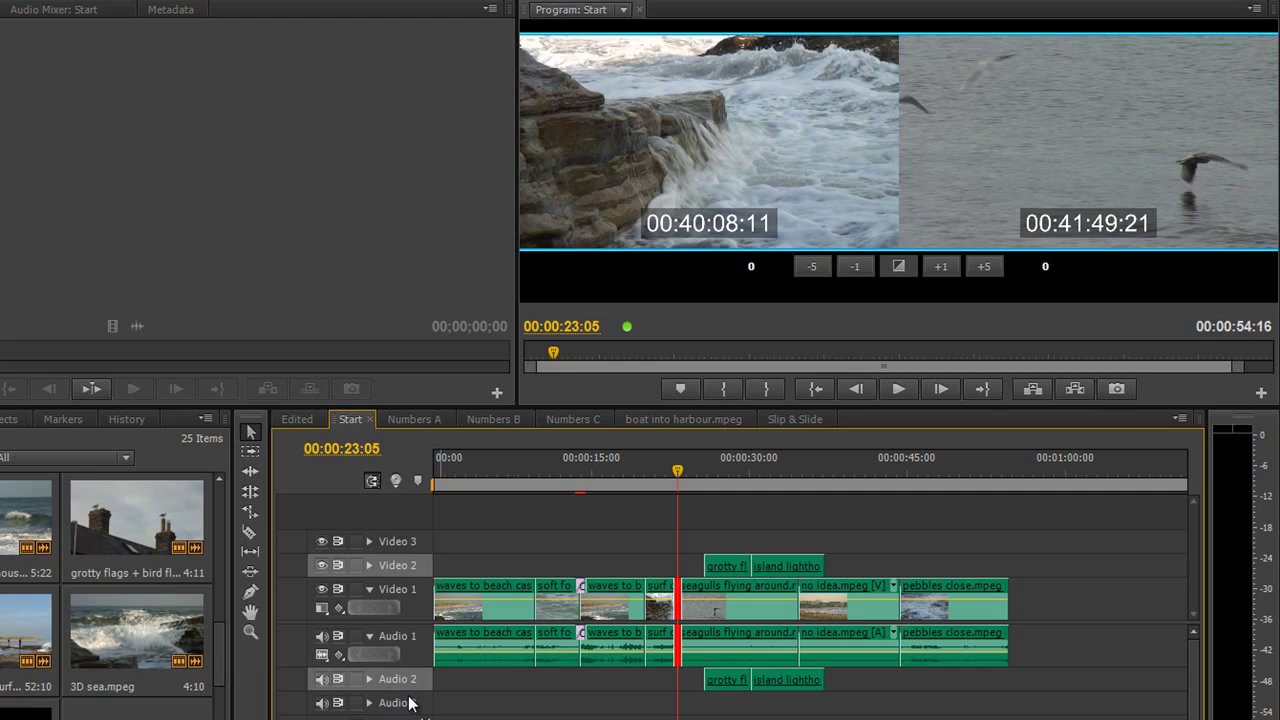
{"action": "key", "text": "Left"}
{"action": "key", "text": "Left"}
{"action": "key", "text": "Left"}
{"action": "key", "text": "Left"}
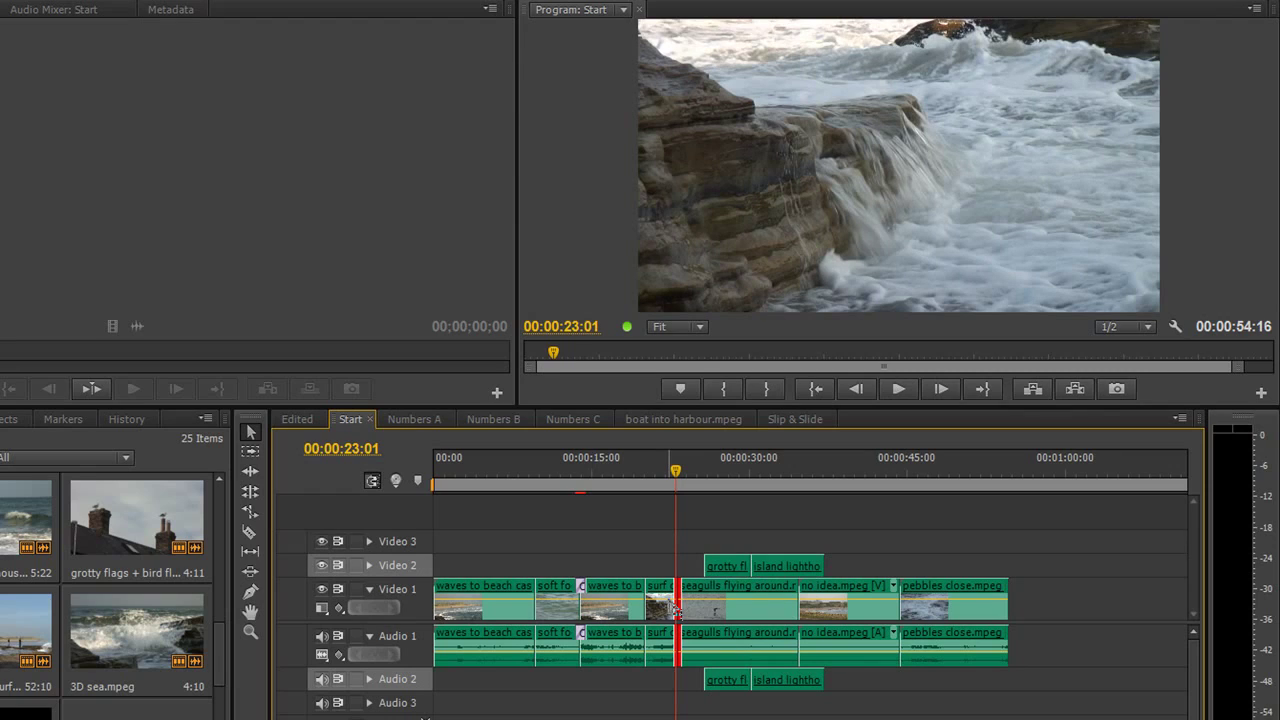
- Move through the Video 2 edit points to the lighthouse clip's end and return to the cut before that clip
{"action": "key", "text": "Down"}
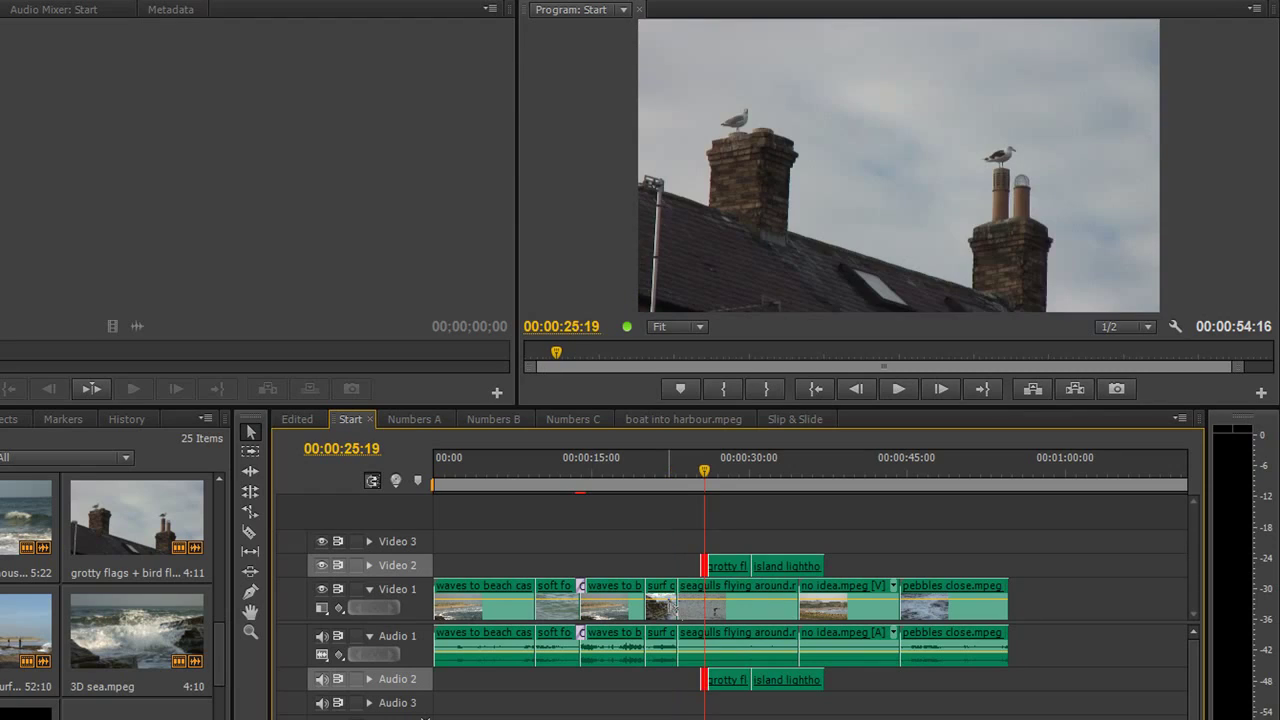
{"action": "key", "text": "Down"}
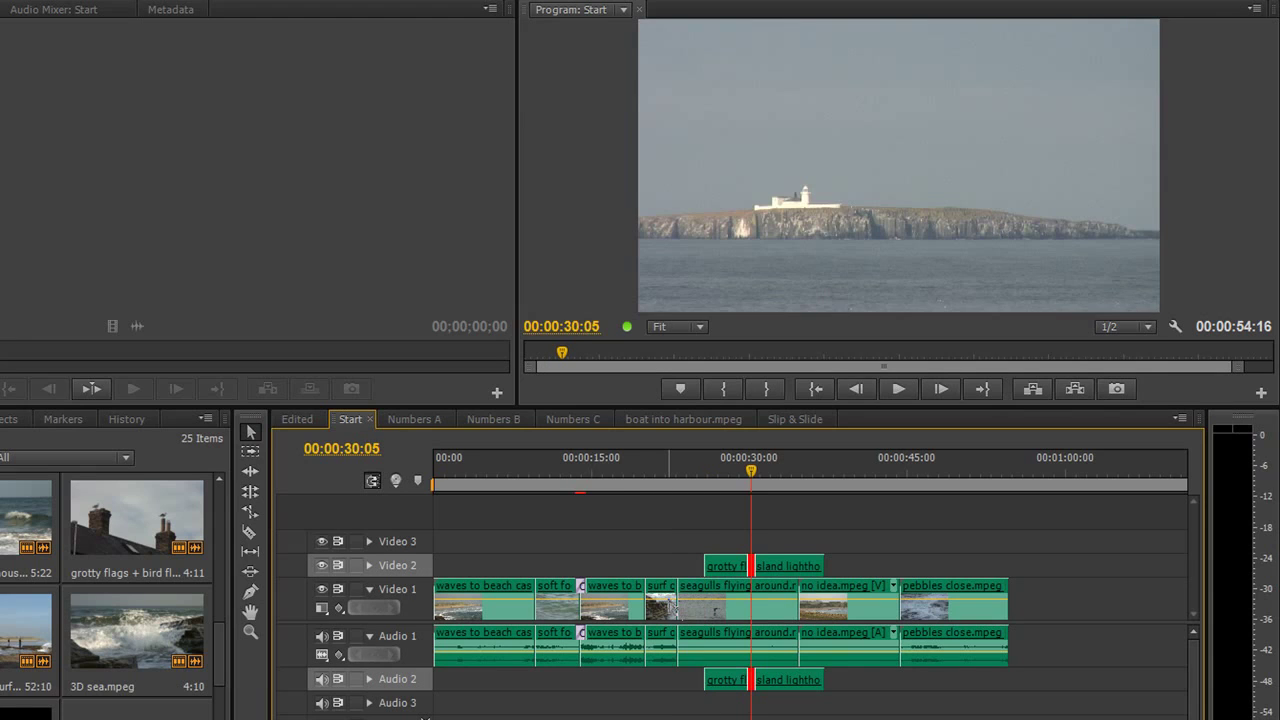
{"action": "key", "text": "Down"}
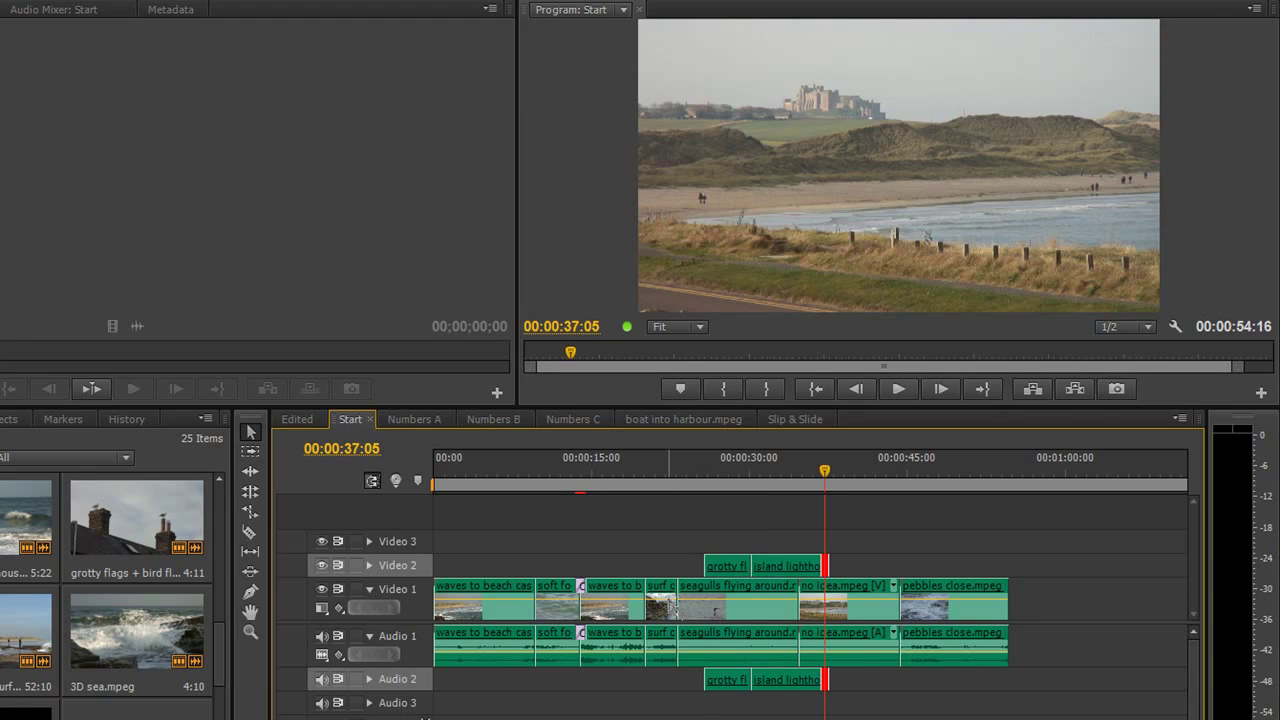
{"action": "key", "text": "Up"}
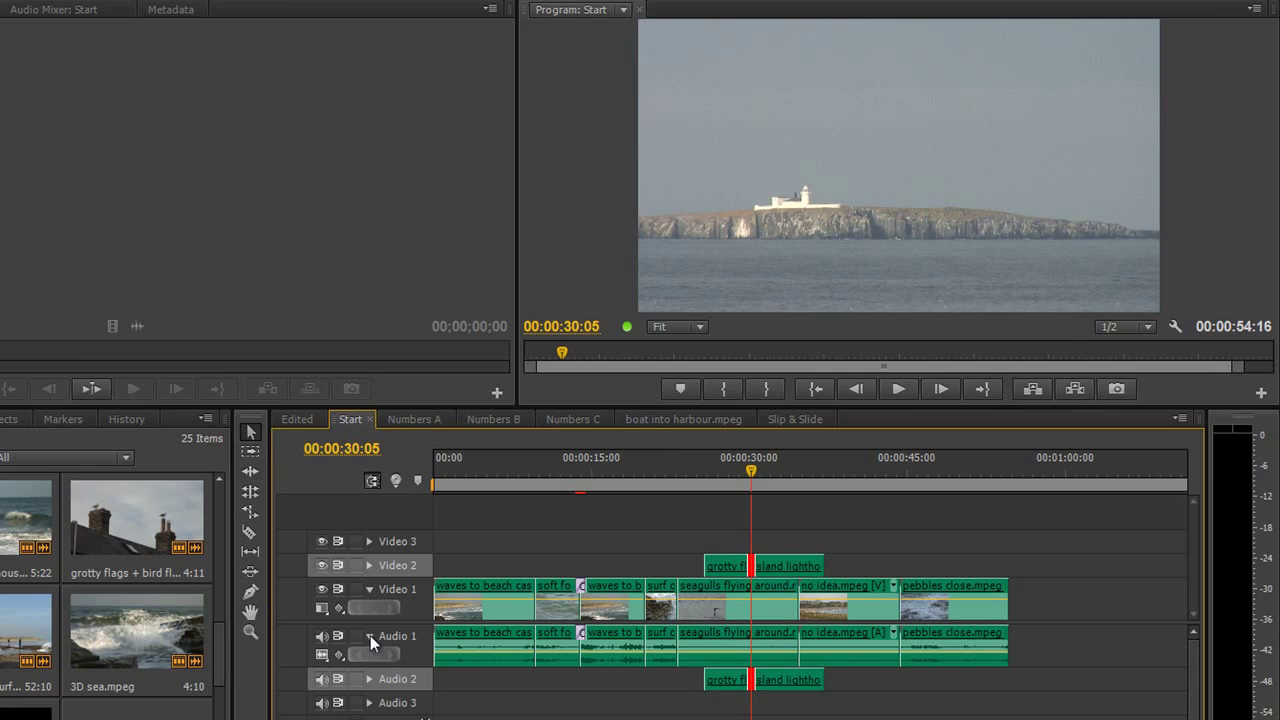
- Target all video and audio tracks together and move forward through their edit points
{"action": "left_click", "coordinate": [411, 595], "text": "shift"}
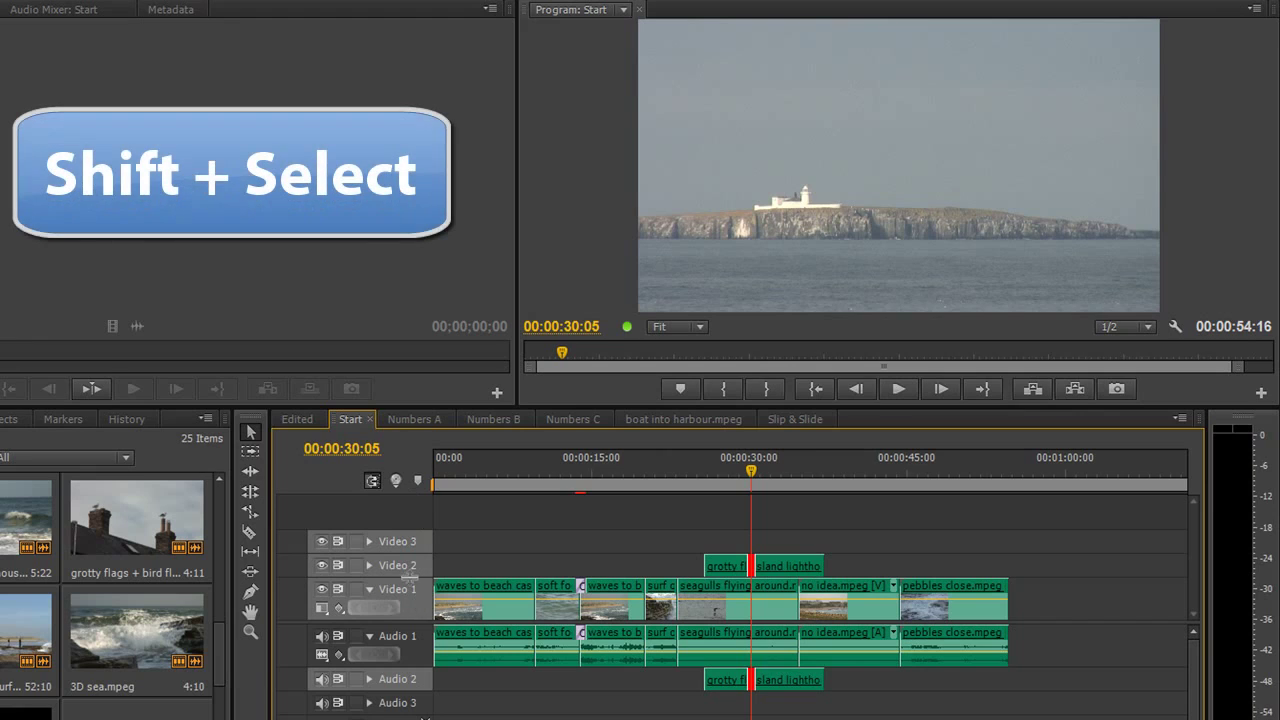
{"action": "left_click", "coordinate": [414, 655], "text": "shift"}
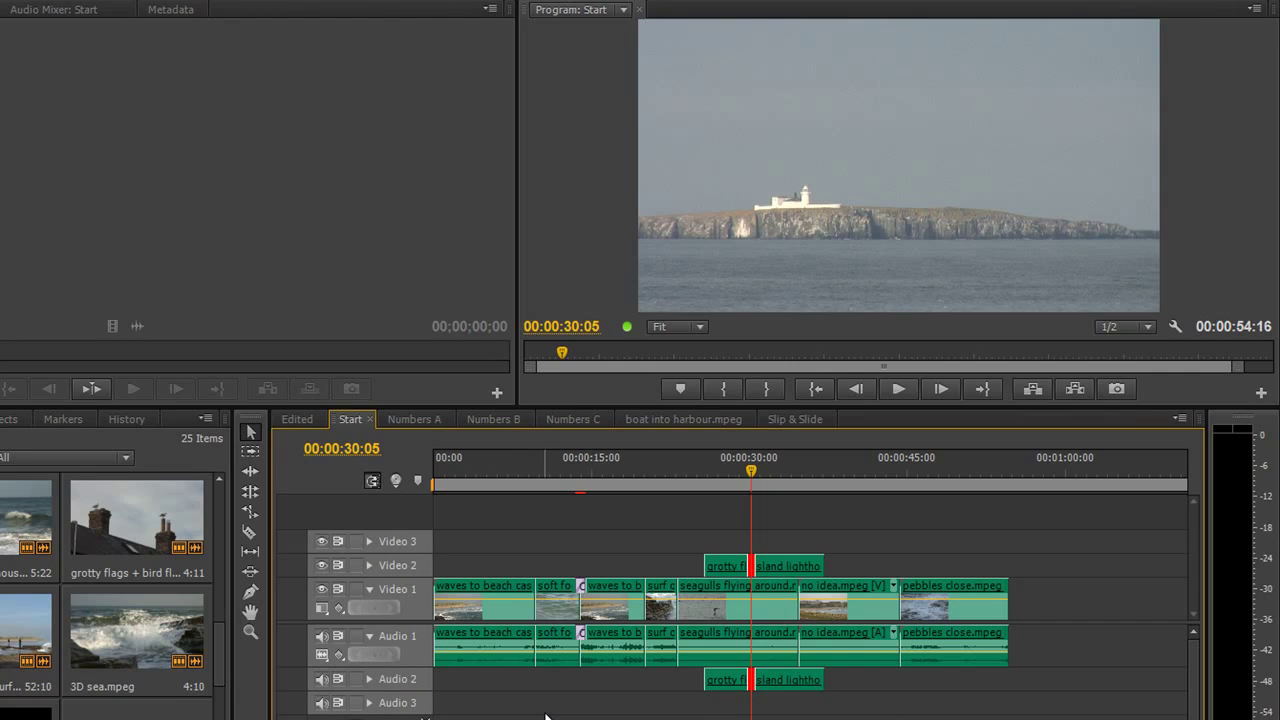
{"action": "key", "text": "Down"}
{"action": "key", "text": "Down"}
{"action": "key", "text": "Down"}
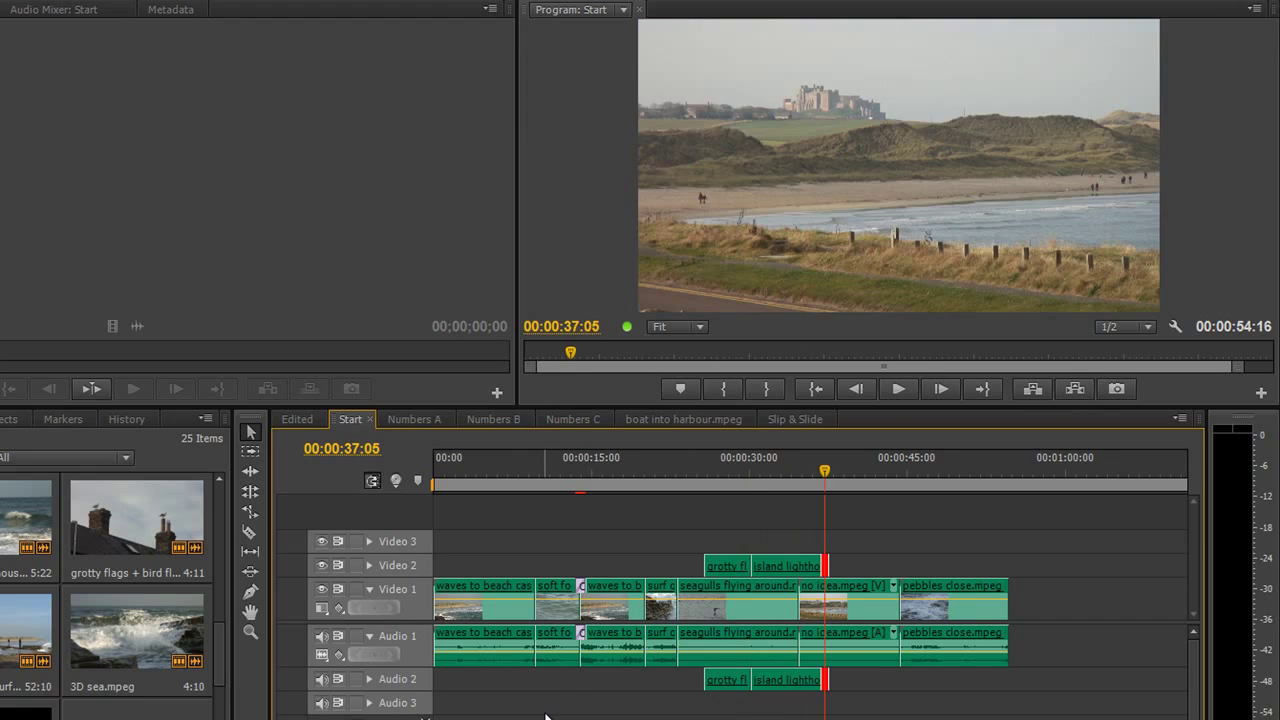
- Move back through the edit points of both video tracks to the cut between the soft focus and second waves to beach clips
{"action": "key", "text": "Up"}
{"action": "key", "text": "Up"}
{"action": "key", "text": "Up"}
{"action": "key", "text": "Up"}
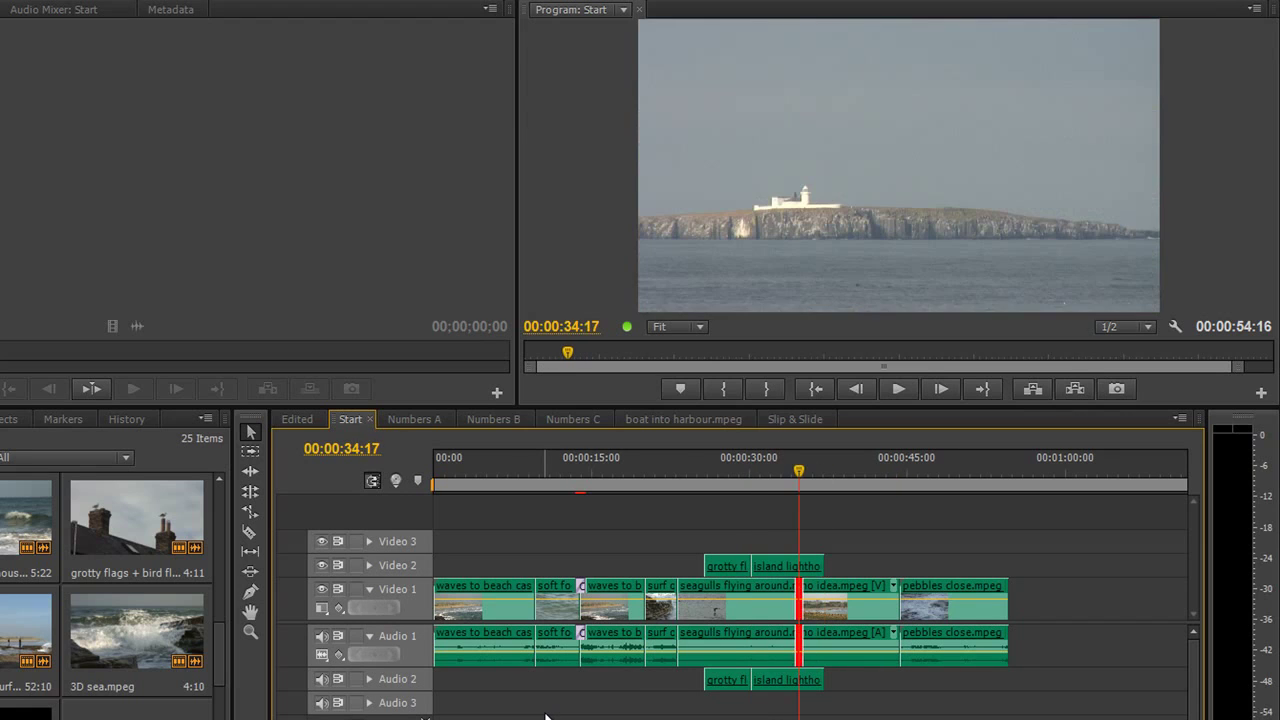
{"action": "key", "text": "Up"}
{"action": "key", "text": "Up"}
{"action": "key", "text": "Up"}
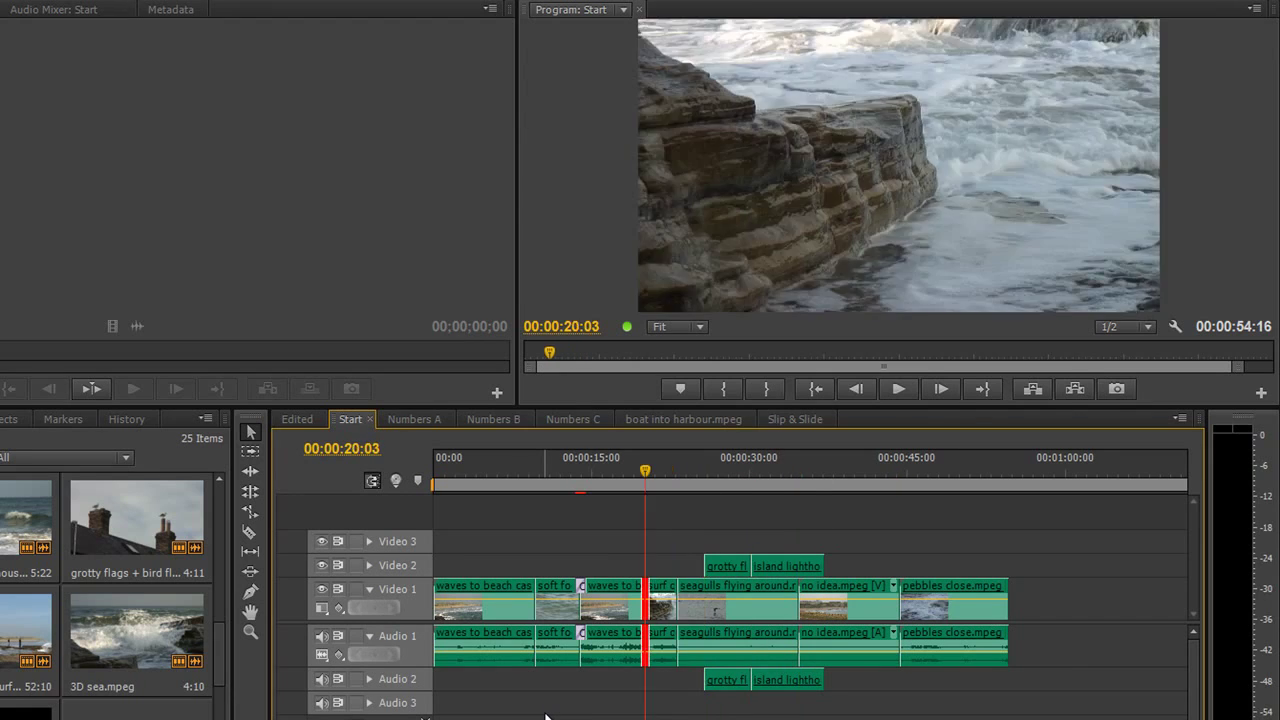
{"action": "key", "text": "Down"}
{"action": "key", "text": "Up"}
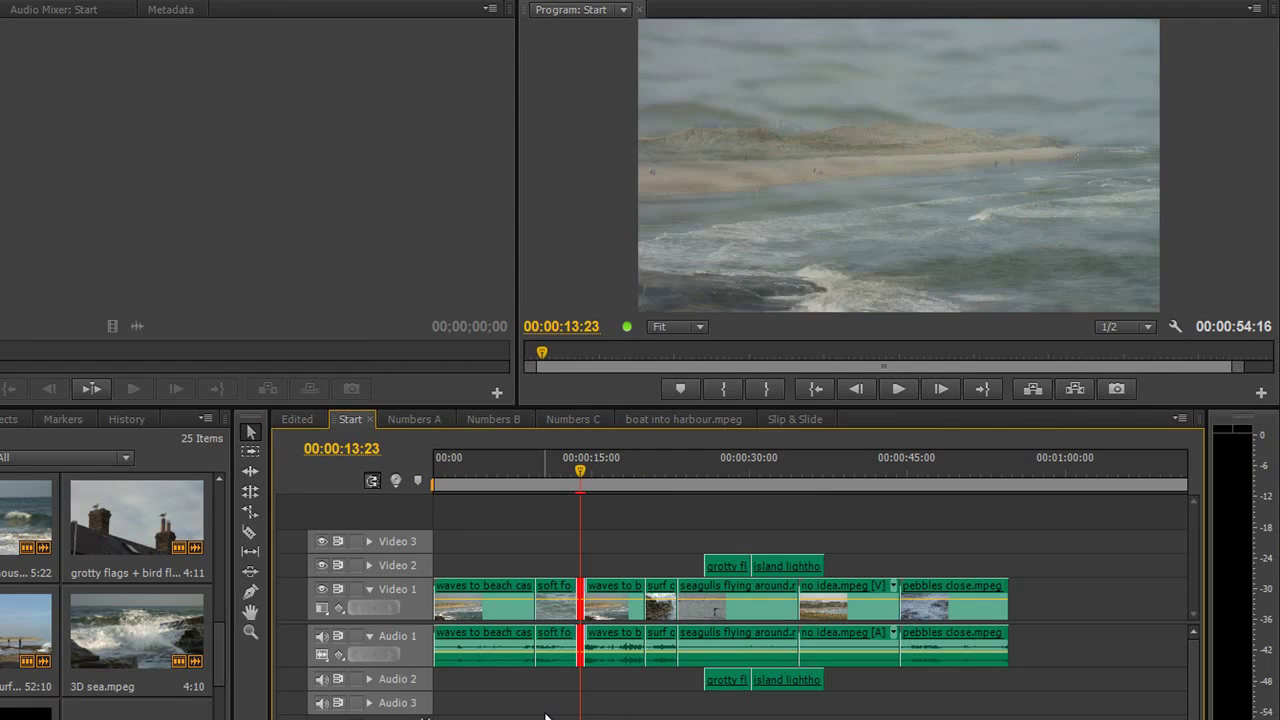
- Move forward through the edit points of both video tracks to the end of the lighthouse clip
{"action": "key", "text": "Down"}
{"action": "key", "text": "Down"}
{"action": "key", "text": "Down"}
{"action": "key", "text": "Down"}
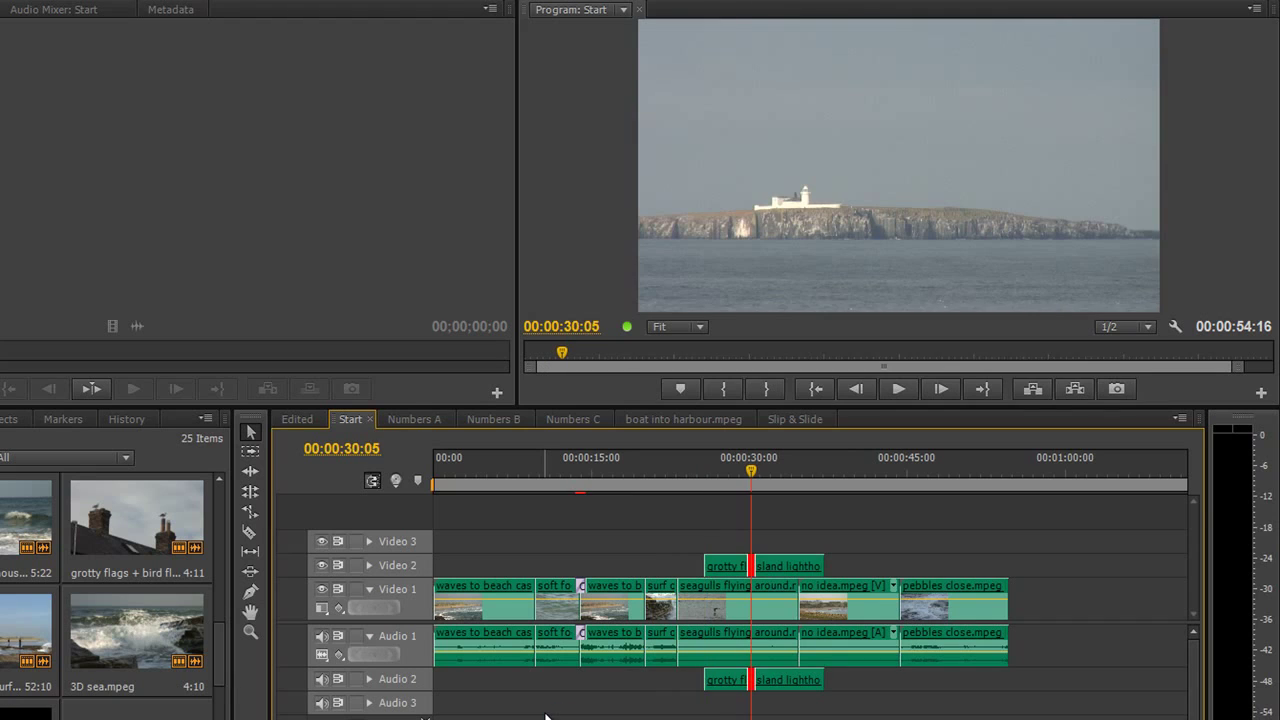
{"action": "key", "text": "Down"}
{"action": "key", "text": "Down"}
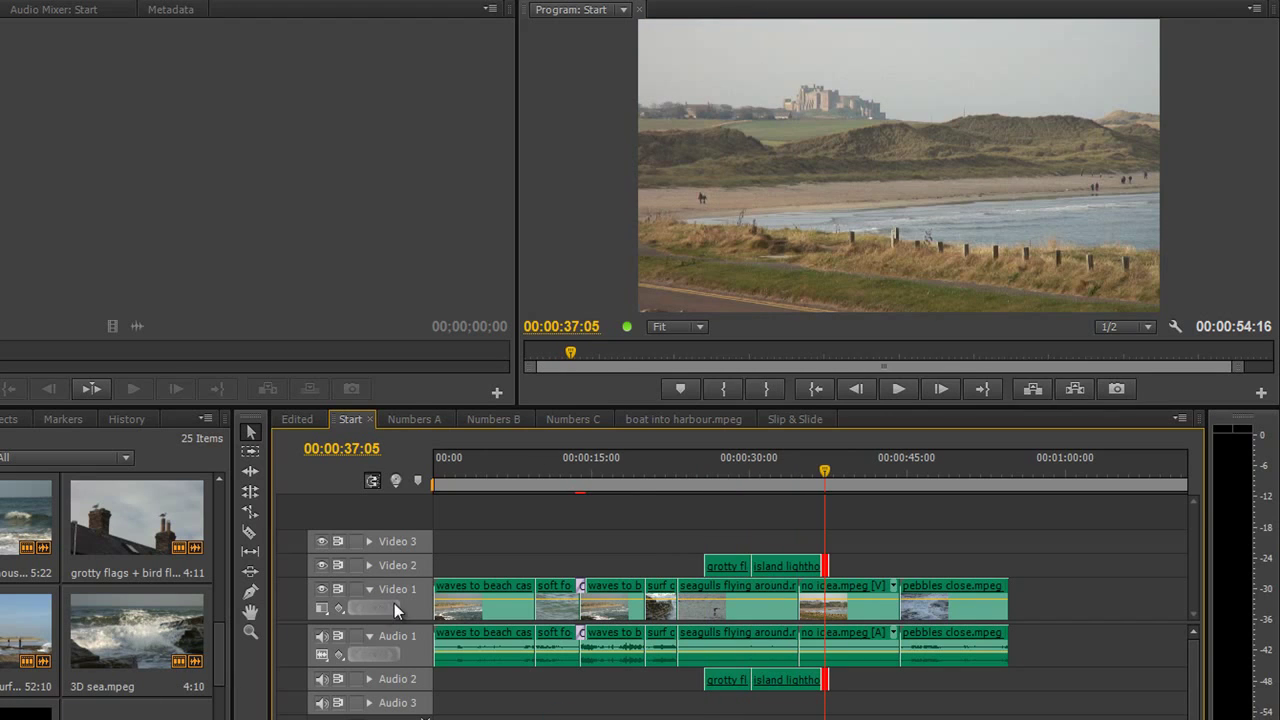
- Clear the edit point selection and target only Video 2 and Audio 2
{"action": "left_click", "coordinate": [445, 553]}
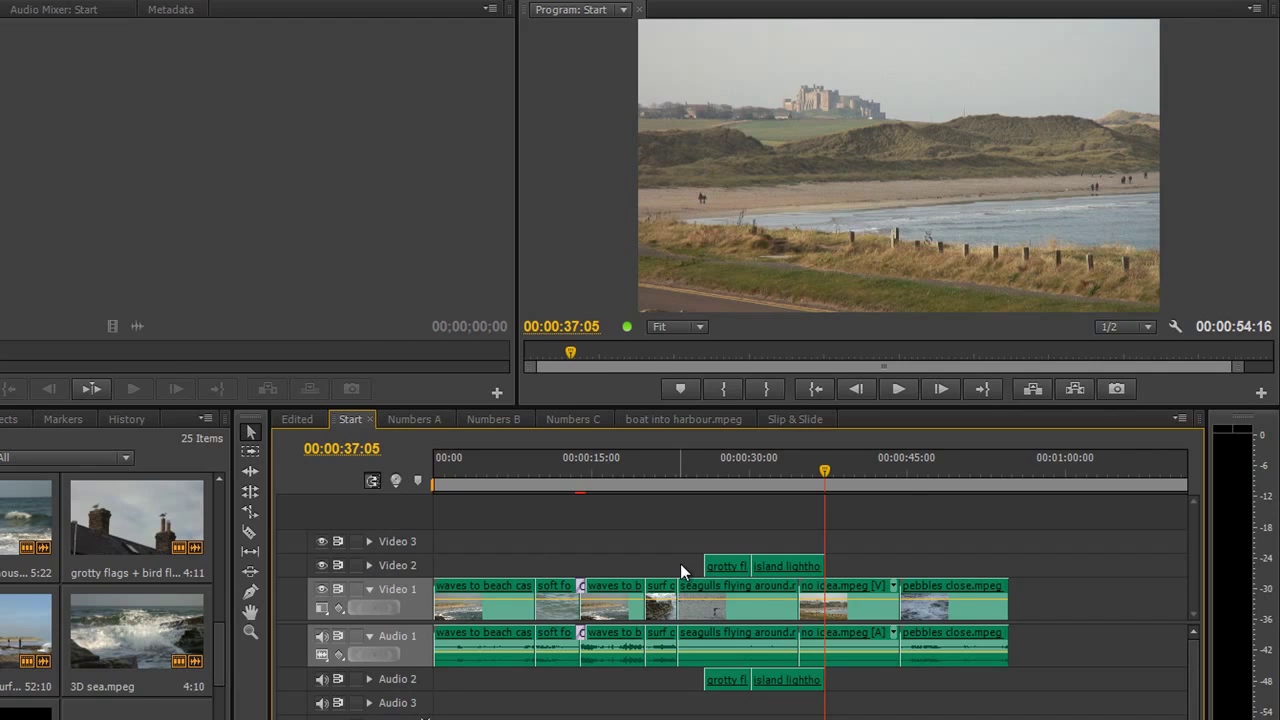
{"action": "left_click", "coordinate": [411, 565]}
{"action": "left_click", "coordinate": [409, 644]}
{"action": "left_click", "coordinate": [410, 686]}
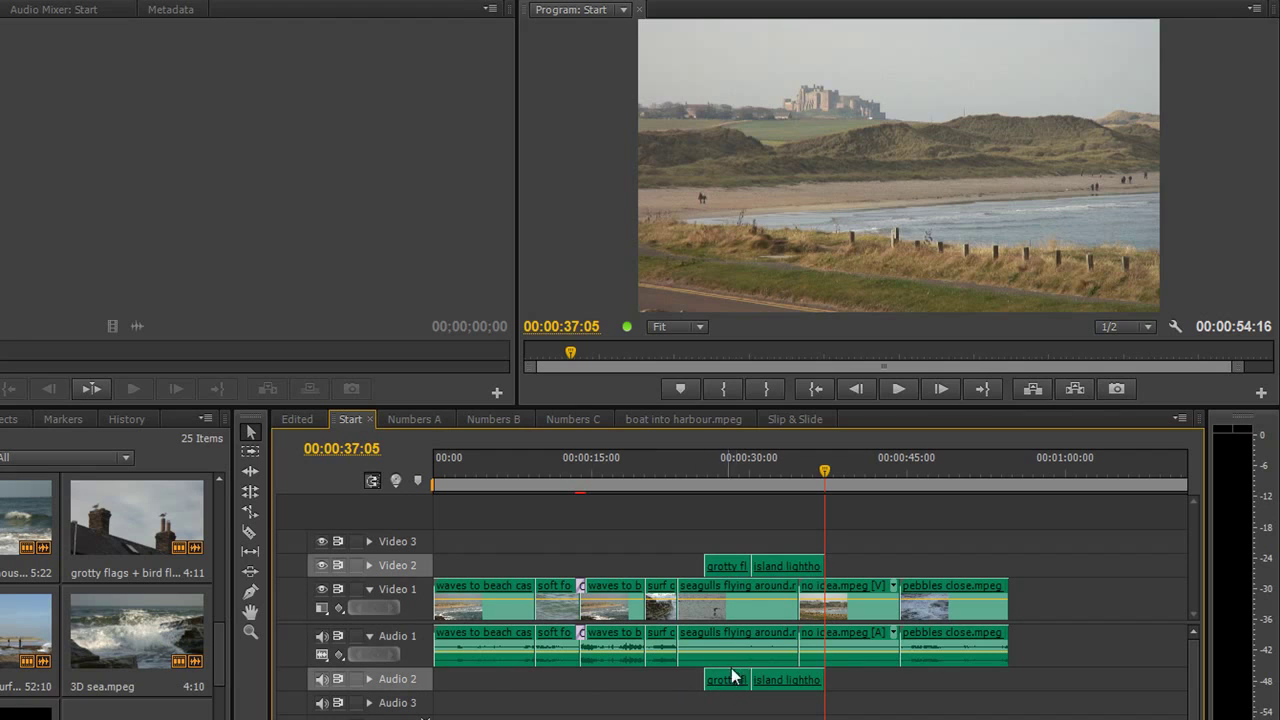
- Move to the cut between the grotty flags and lighthouse clips on Video 2 and open it in trim mode
{"action": "key", "text": "Up"}
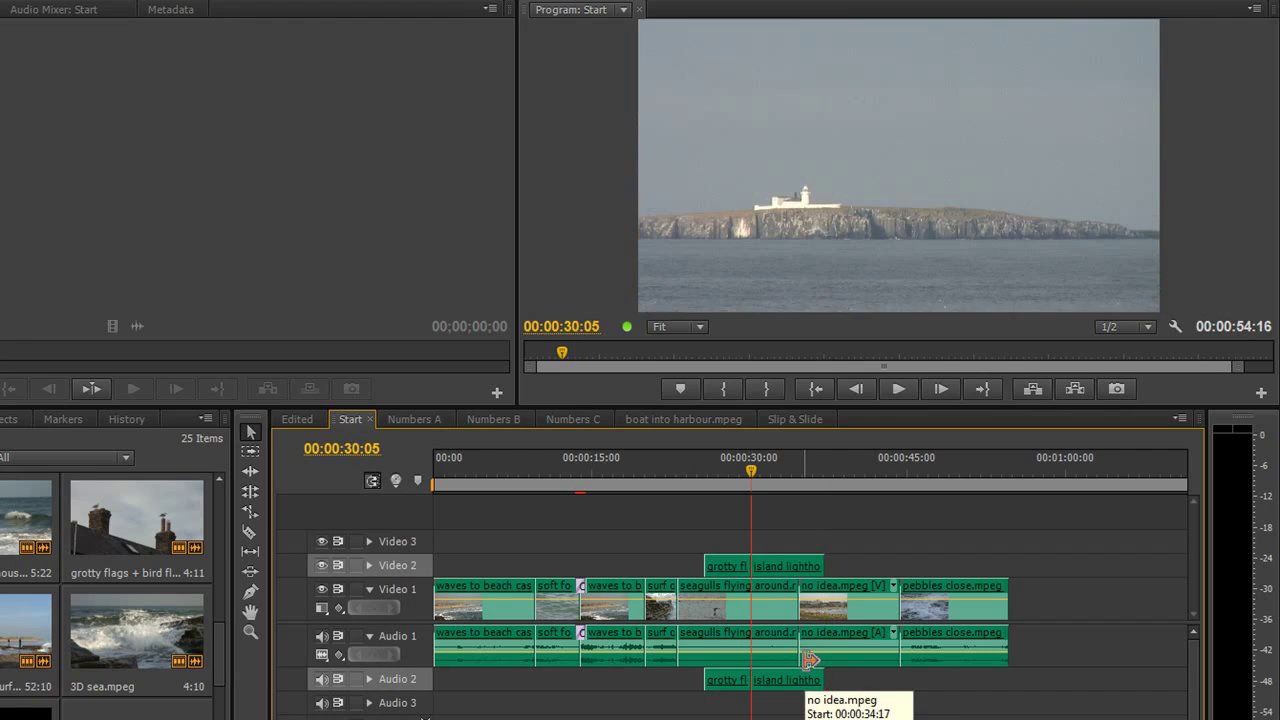
{"action": "key", "text": "Left"}
{"action": "key", "text": "Right"}
{"action": "key", "text": "t"}
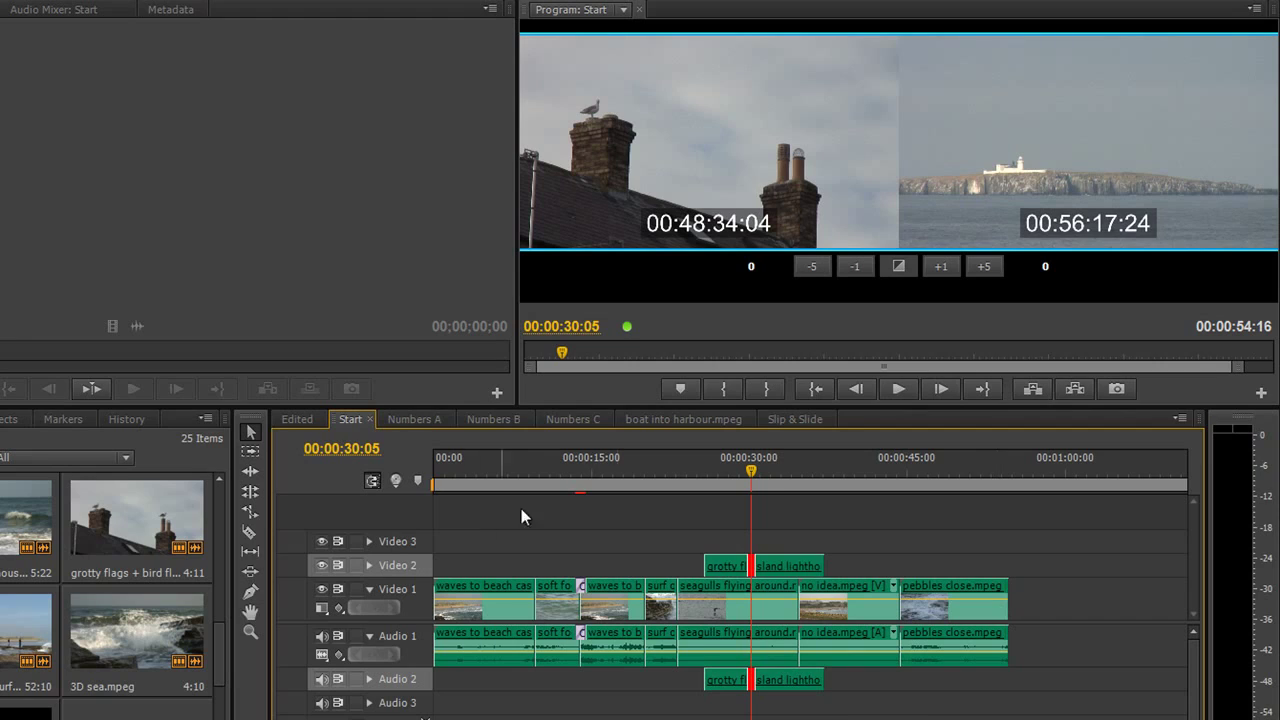
- Target all video and audio tracks again and move forward in trim mode to the cut before the pebbles close clip
{"action": "left_click", "coordinate": [416, 604]}
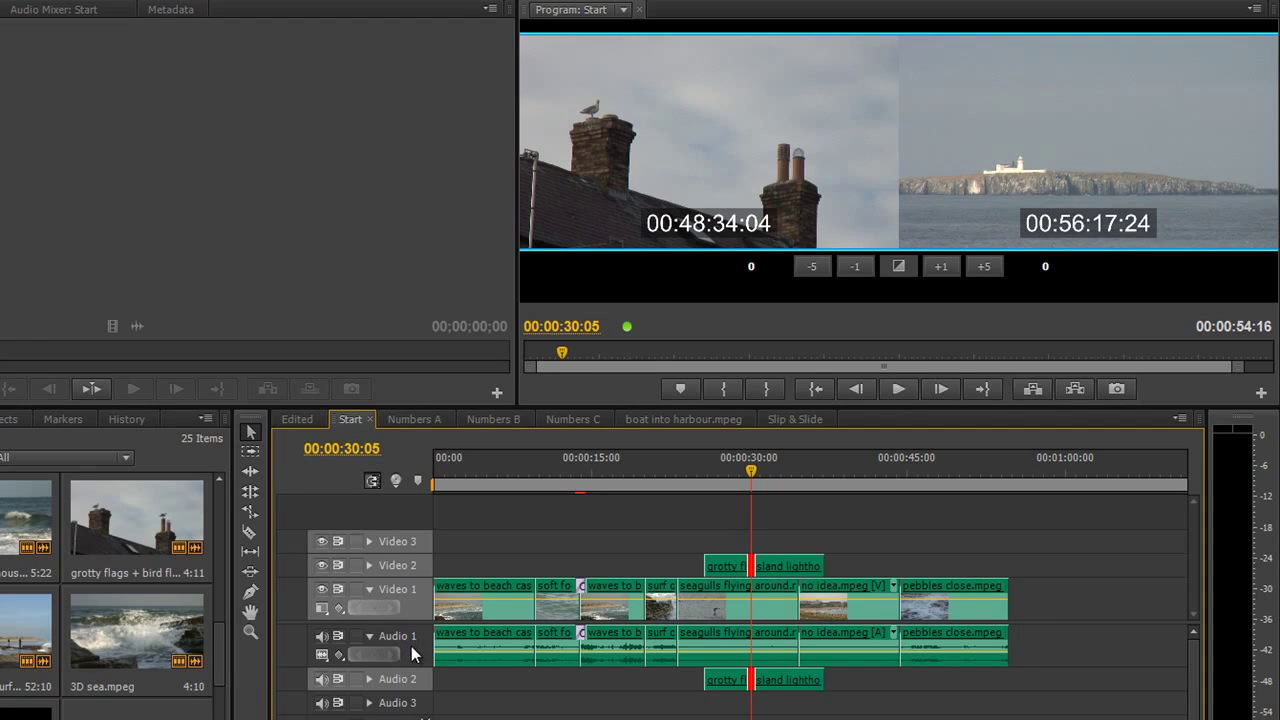
{"action": "left_click", "coordinate": [411, 646]}
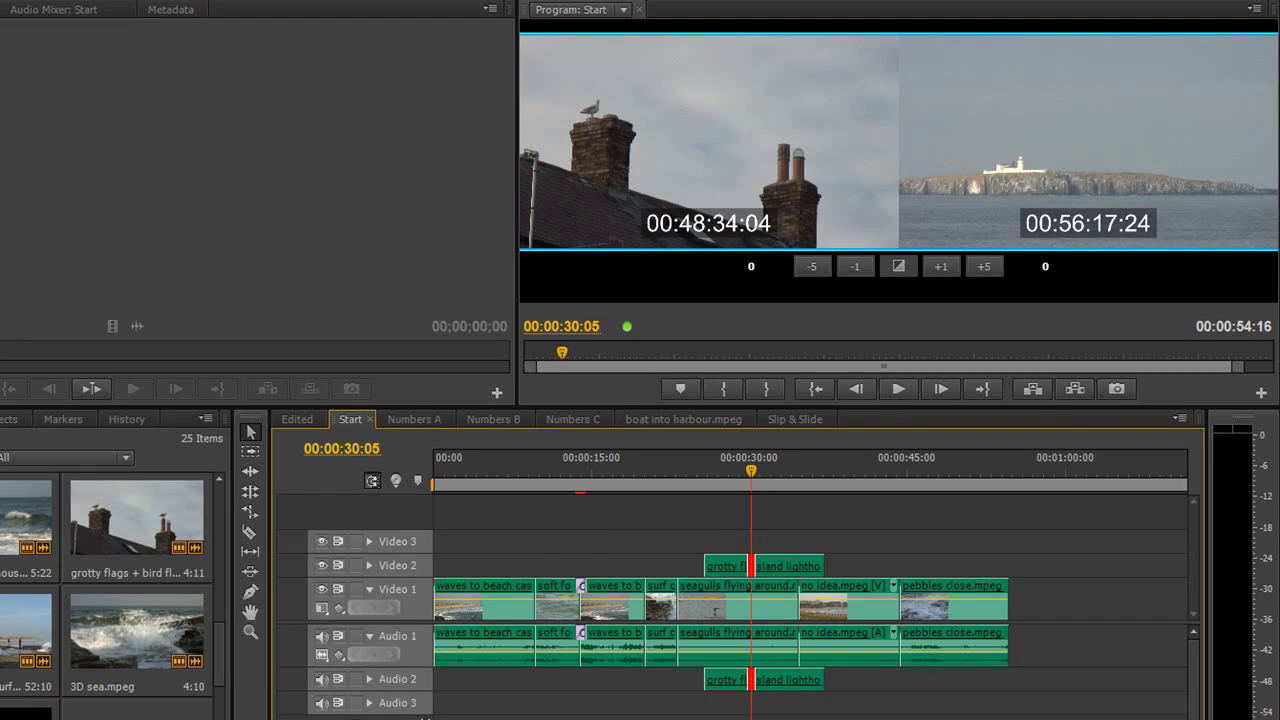
{"action": "key", "text": "Down"}
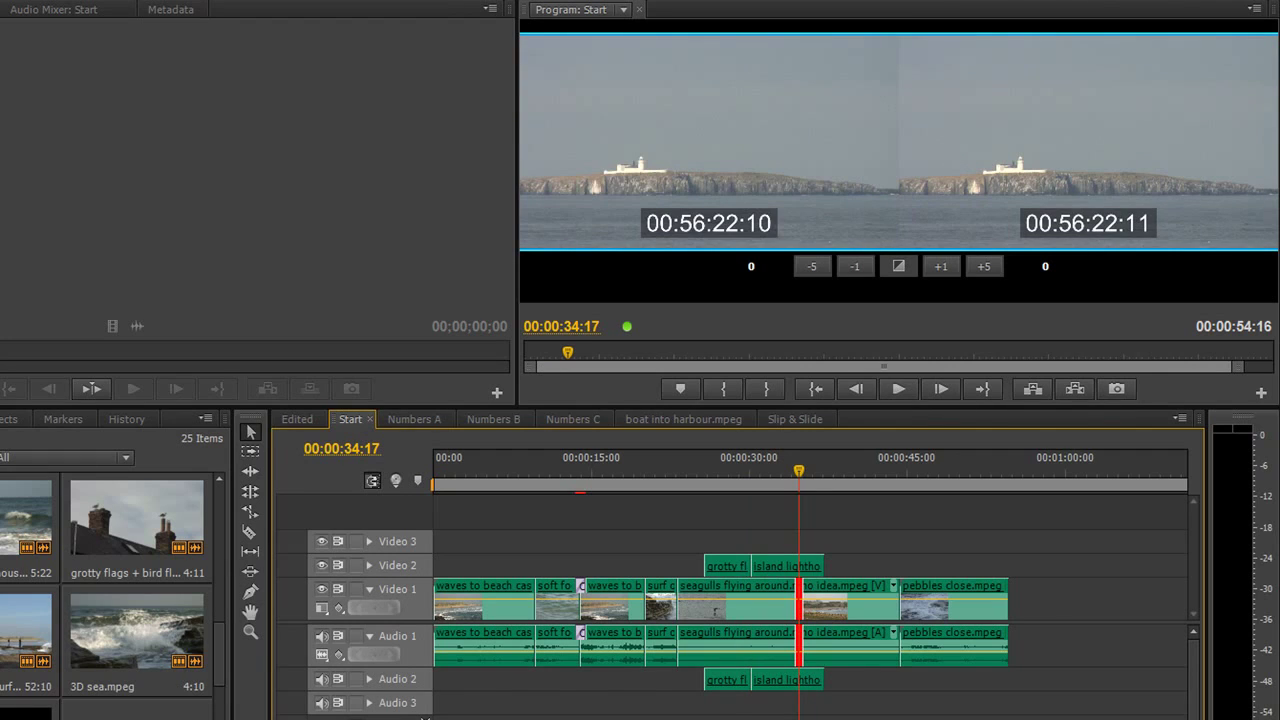
{"action": "key", "text": "Down"}
{"action": "key", "text": "Down"}
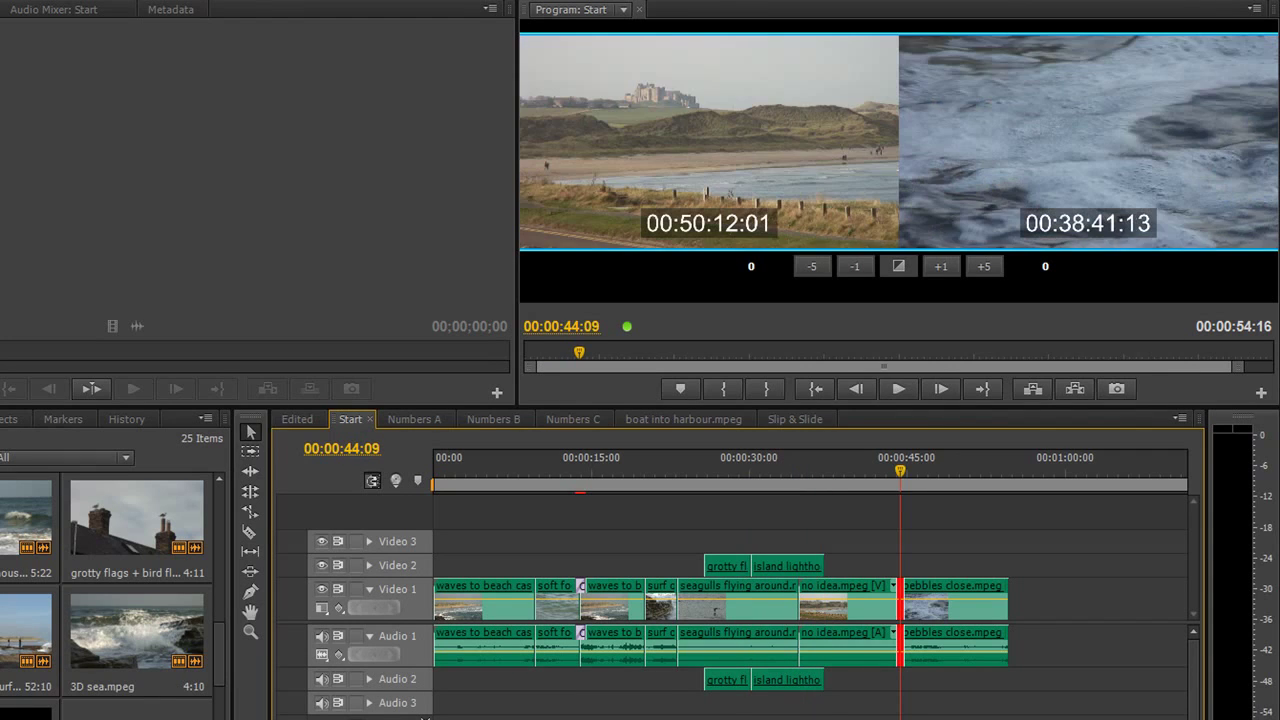
- Move back in trim mode to the cut before the soft focus clip, and forward again to the cut before the surf clip
{"action": "key", "text": "Up"}
{"action": "key", "text": "Up"}
{"action": "key", "text": "Up"}
{"action": "key", "text": "Up"}
{"action": "key", "text": "Up"}
{"action": "key", "text": "Up"}
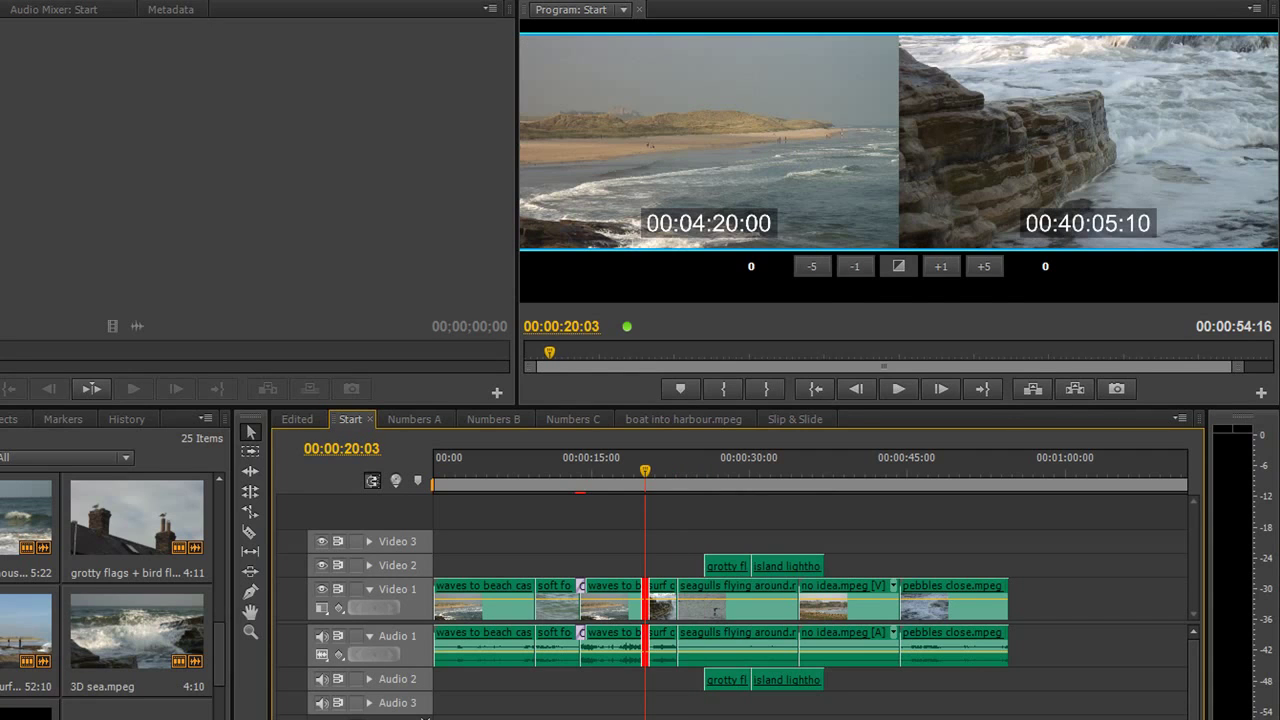
{"action": "key", "text": "Up"}
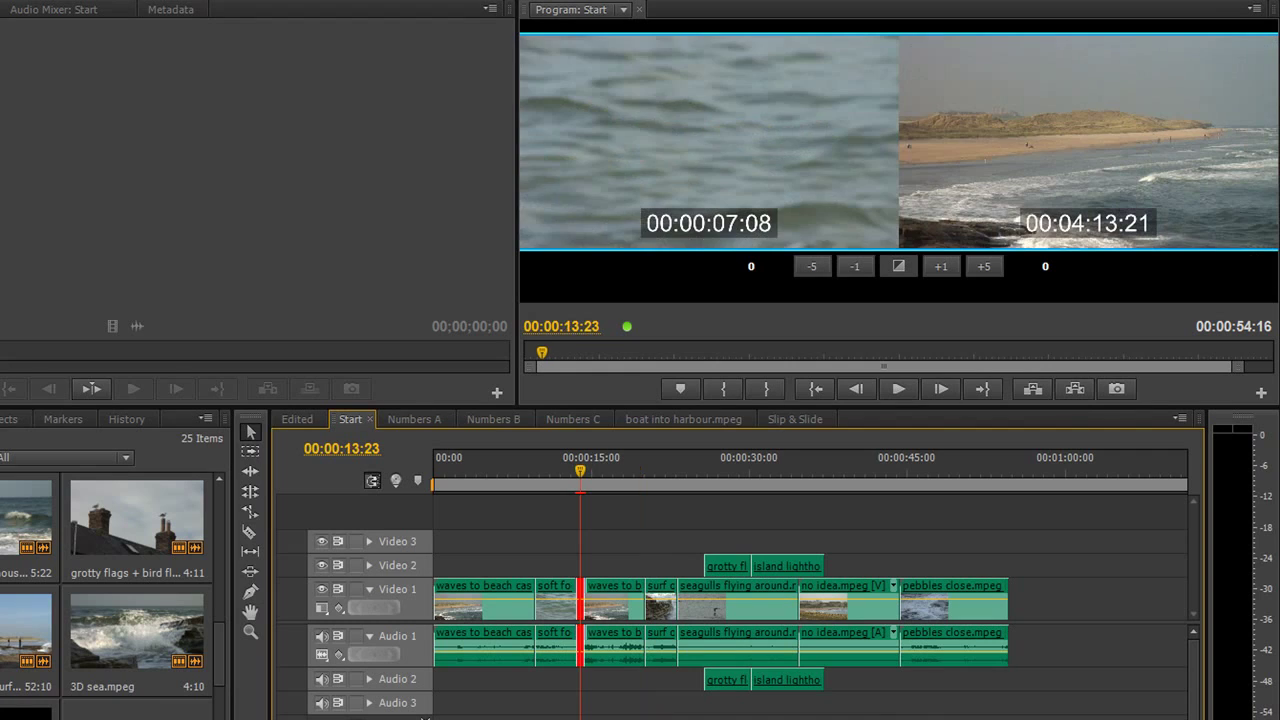
{"action": "key", "text": "Up"}
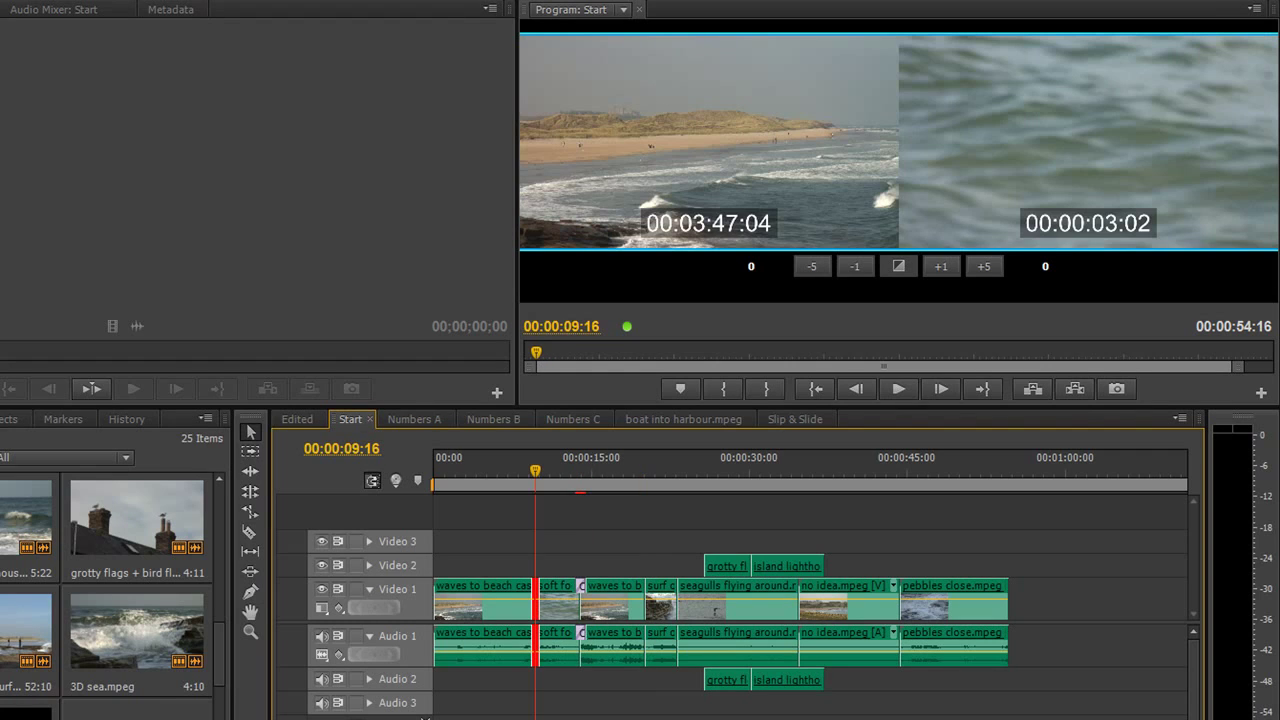
{"action": "key", "text": "Down"}
{"action": "key", "text": "Down"}
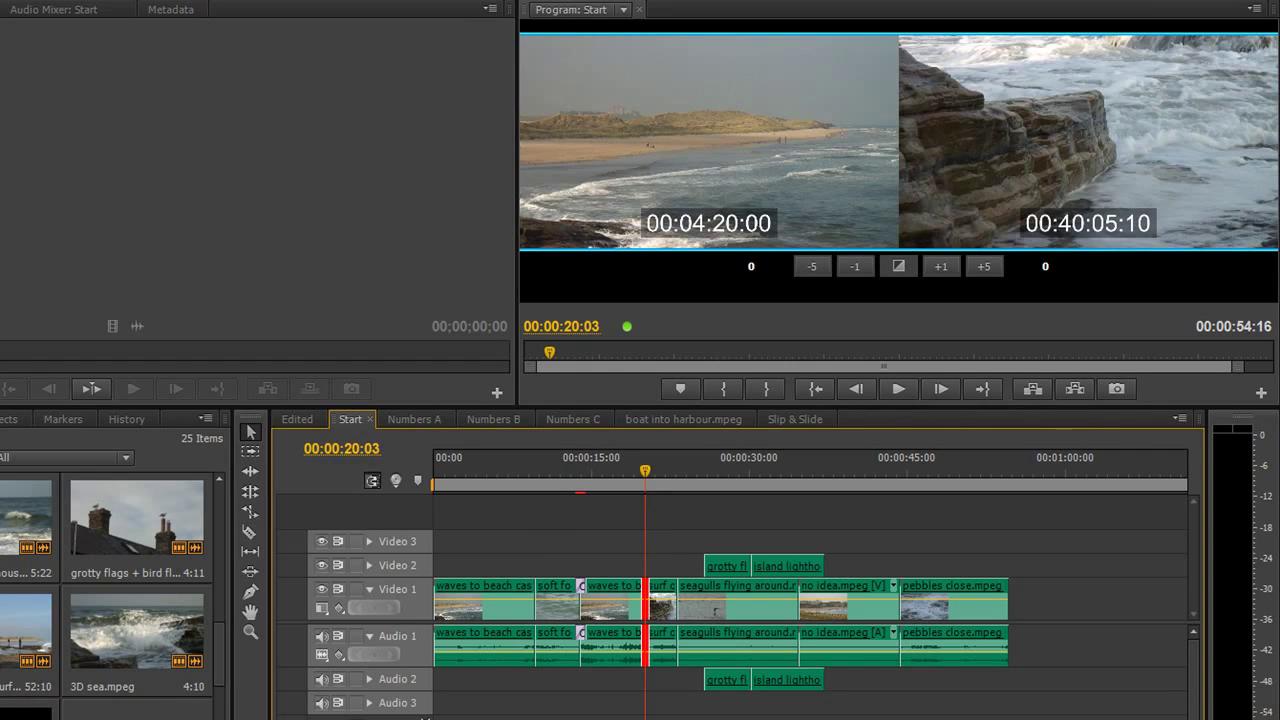